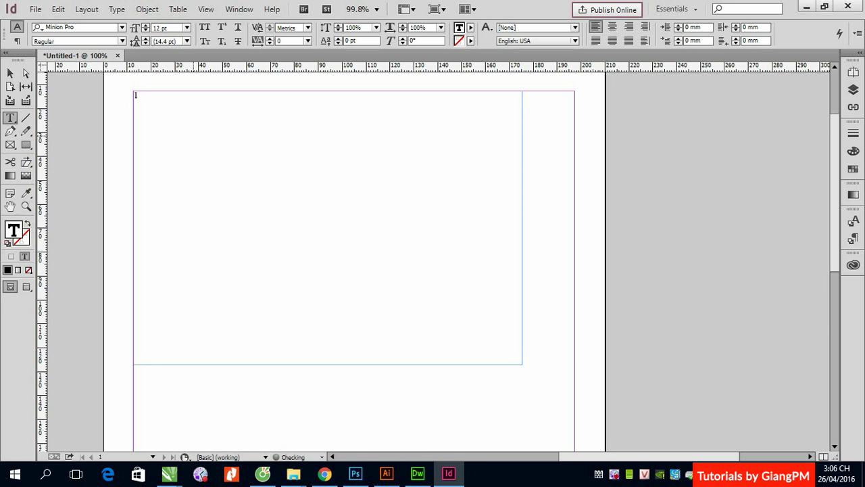
# Write the first two list items in the text frame: "1. mansete" and "2. Ảnh bìa hoặc hình minh họa".
pyautogui.write('. mans')
pyautogui.press('BackSpace')
pyautogui.press('BackSpace')
pyautogui.write('ansete')
pyautogui.press('Return')
pyautogui.write('2. Ảnh bia')
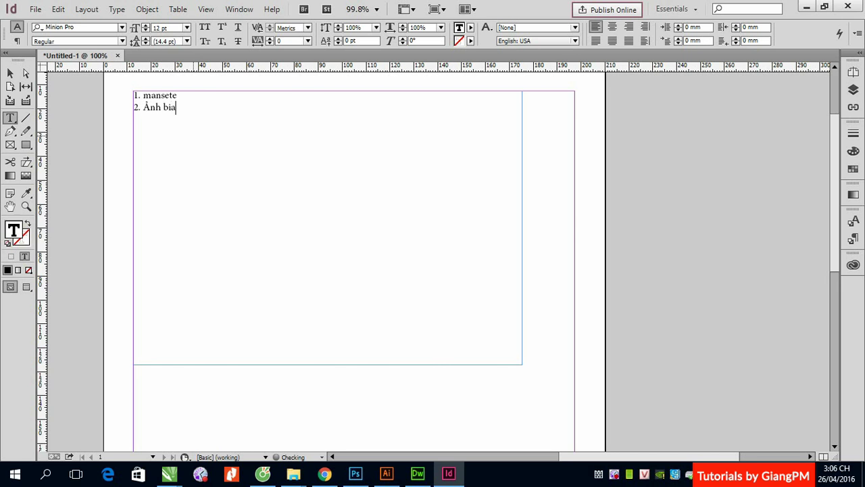
pyautogui.write(' hoặc hình minh hoa')
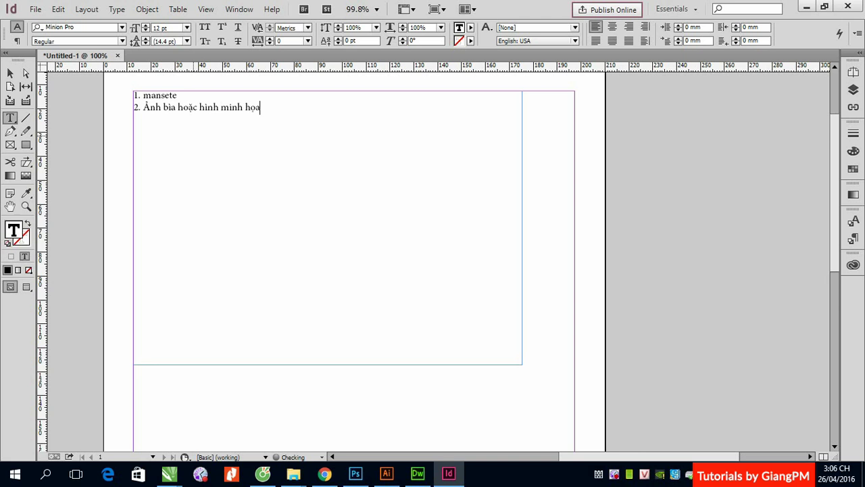
# Add the third list item, "3. Tiêu đề các bài đinh trong số".
pyautogui.press('Return')
pyautogui.write('3. Tiêu đề ca')
pyautogui.write('c bài đinh')
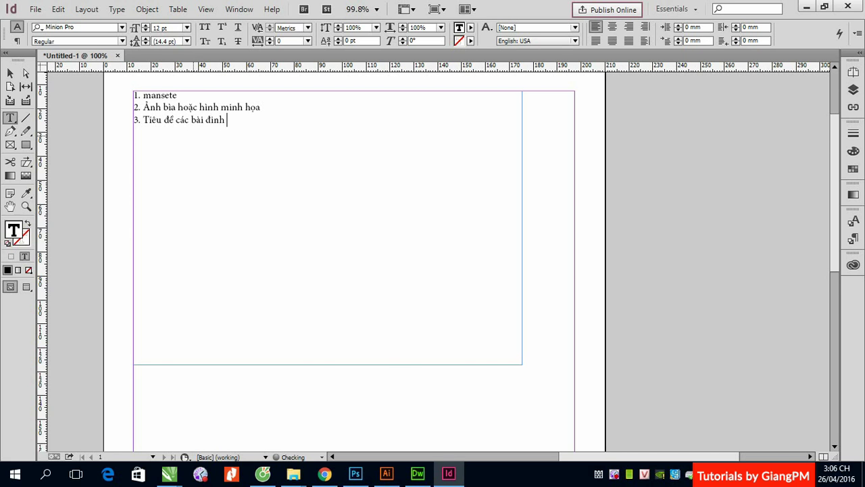
pyautogui.write(' trong so')
pyautogui.write('os')
# Add the fourth list item, "4. Số báo hoặc tạp chí + Ngày ra tạp chí + Tần xuất xuất bản".
pyautogui.press('Return')
pyautogui.write('Số báo')
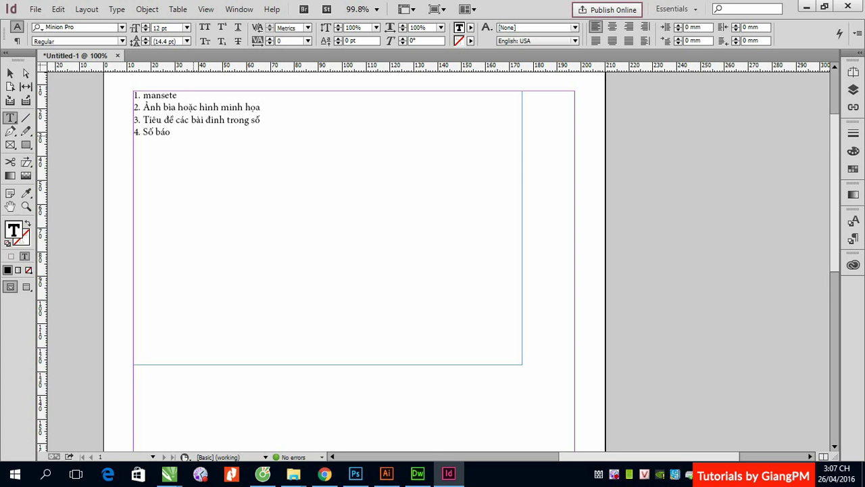
pyautogui.write(' hoa')
pyautogui.write('ặc tạp chí')
pyautogui.write(' + ')
pyautogui.write('Ngyaf')
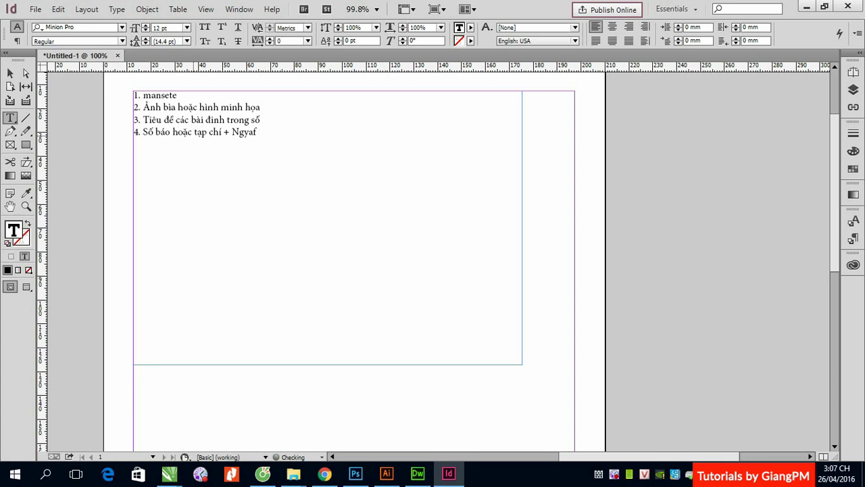
pyautogui.press('BackSpace')
pyautogui.press('BackSpace')
pyautogui.press('BackSpace')
pyautogui.write('ày ra tạp chí + Tần')
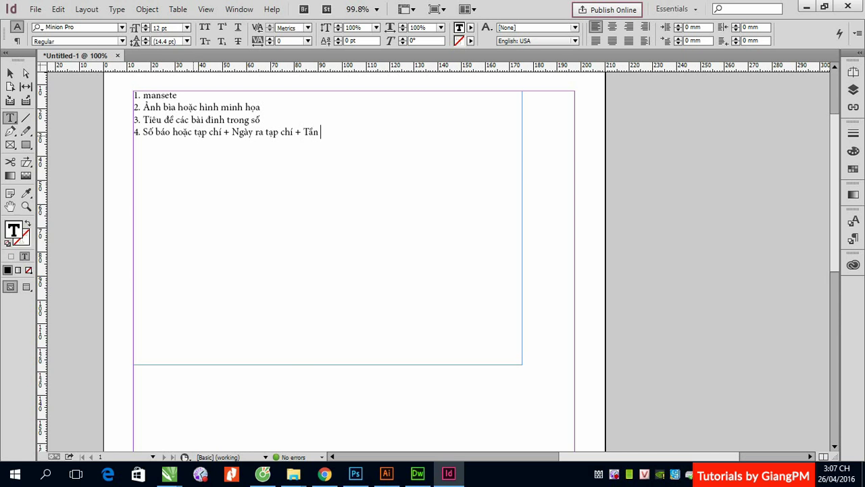
pyautogui.write(' xuất xuất bản')
# Add the fifth list item, "5. Định nghĩa tạp chí cho đối tượng độc giả nào".
pyautogui.press('Return')
pyautogui.write('5')
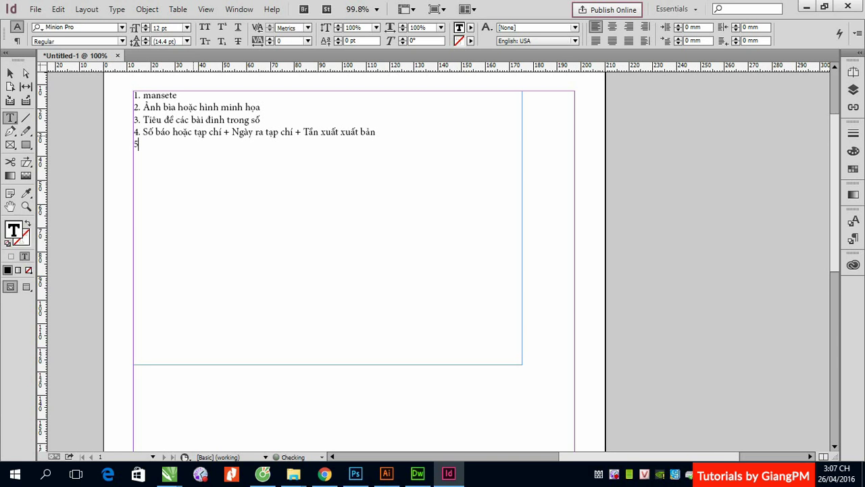
pyautogui.write('. ')
pyautogui.write('Đ')
pyautogui.write('ình')
pyautogui.write(' nghĩa')
pyautogui.write(' tạp chí')
pyautogui.write(' c')
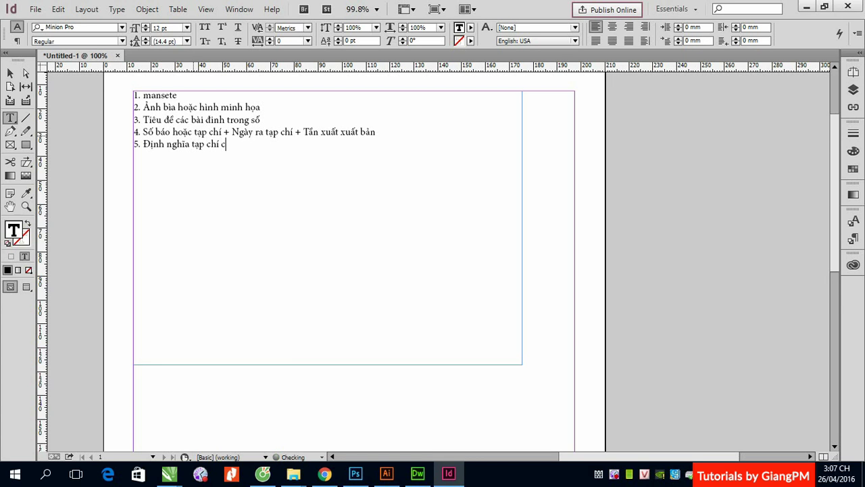
pyautogui.write('ho đóoi twngj')
pyautogui.press('BackSpace')
pyautogui.press('BackSpace')
pyautogui.press('BackSpace')
pyautogui.press('BackSpace')
pyautogui.press('BackSpace')
pyautogui.press('BackSpace')
pyautogui.write('tương')
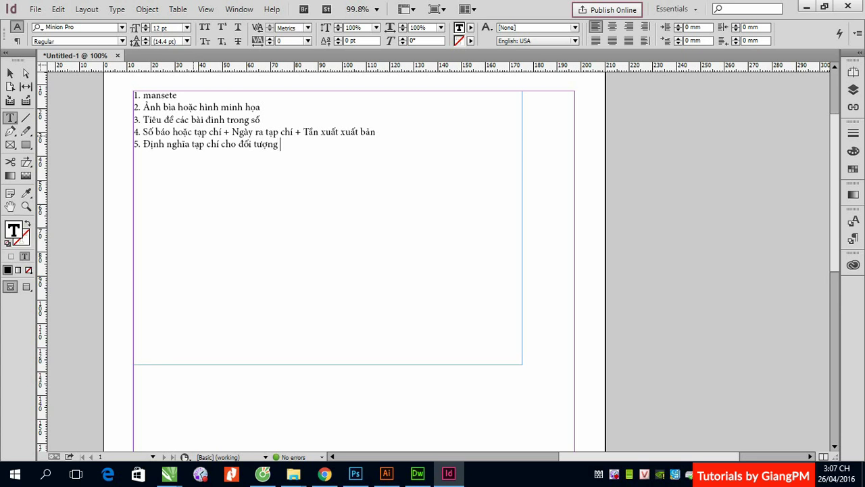
pyautogui.write('j d')
pyautogui.write('oojc g')
pyautogui.write('iar naof')
# Add the sixth list item, "6. Cơ quan chủ quản".
pyautogui.write('6')
pyautogui.write('. Cow')
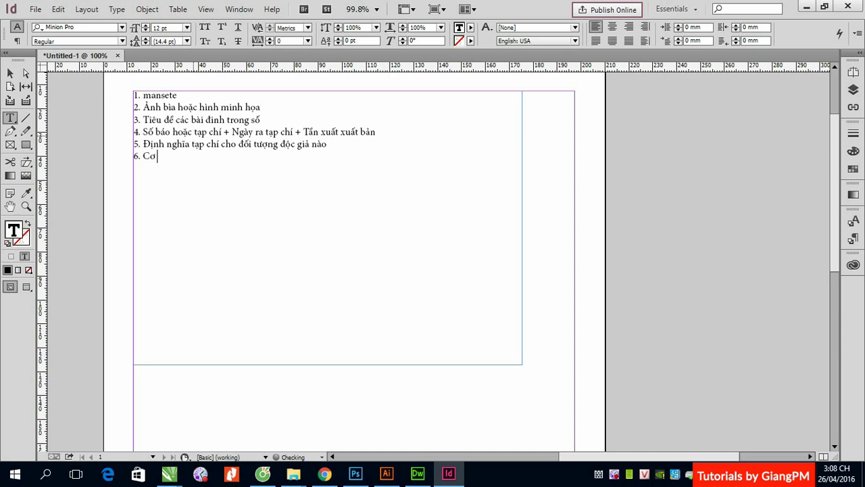
pyautogui.write(' quan chur ')
pyautogui.write('quanr')
# Enlarge the list text to 24 pt and widen its frame to the page's right margin, 184.6 mm wide.
pyautogui.click(12, 73)
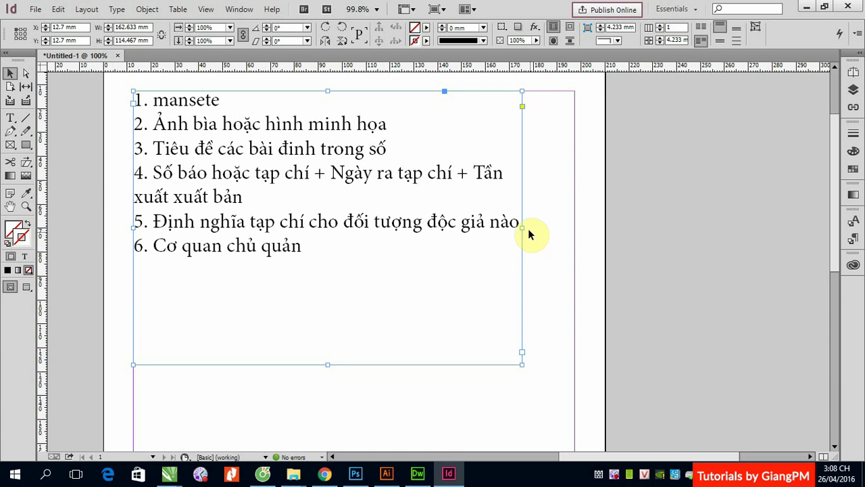
pyautogui.moveTo(522, 230); pyautogui.dragTo(575, 233)
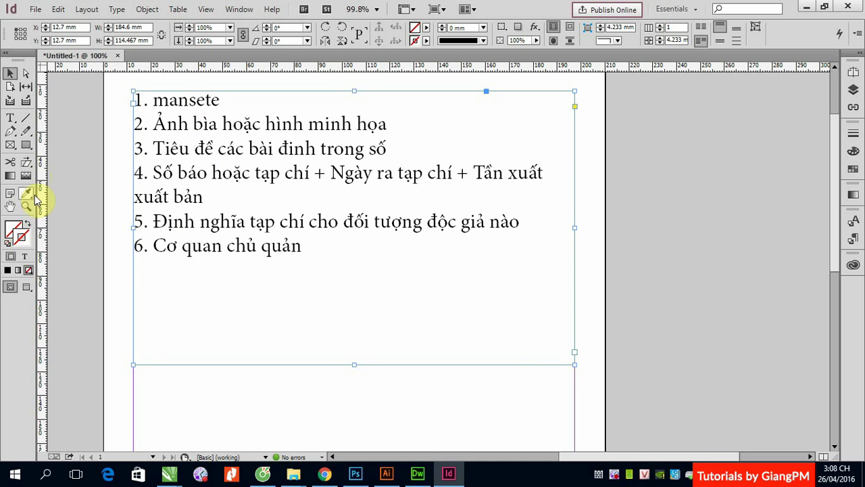
# Capitalize the first letter of "mansete" in list item 1 so it reads "Mansete".
pyautogui.click(10, 117)
pyautogui.moveTo(152, 100); pyautogui.dragTo(166, 100)
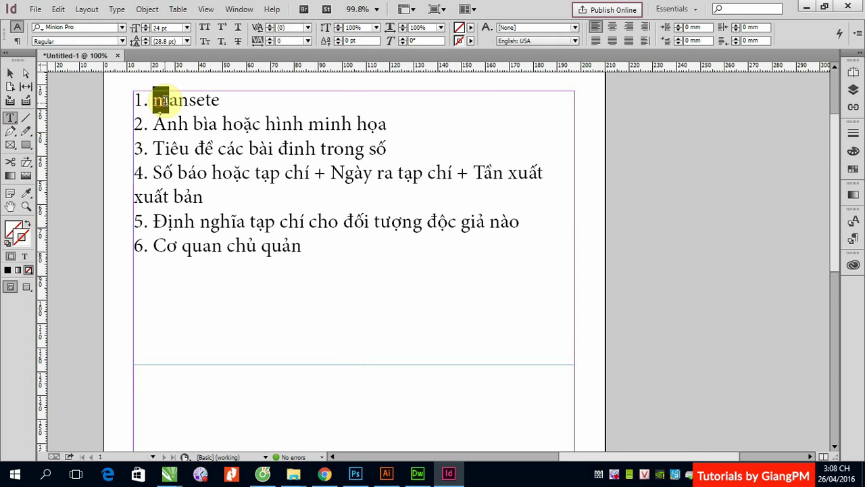
pyautogui.write('M')
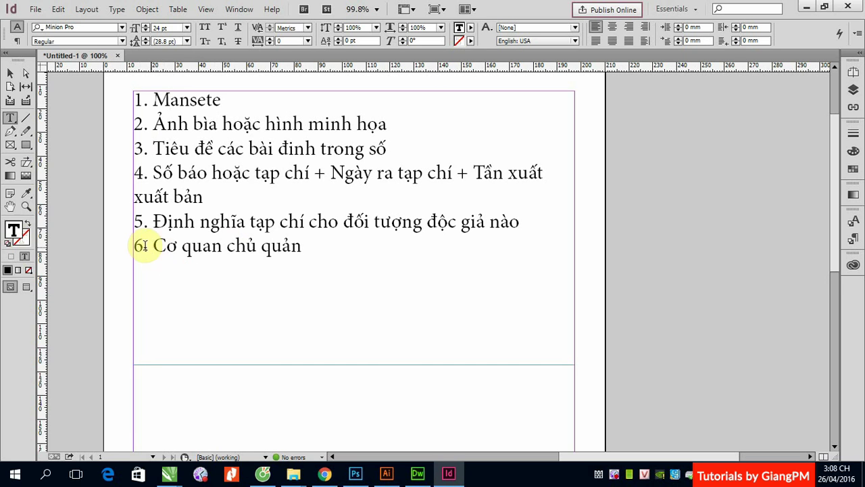
# Review the cover element list by highlighting item 6, items 1 to 3, and items 1 and 2 individually.
pyautogui.moveTo(135, 246); pyautogui.dragTo(306, 243)
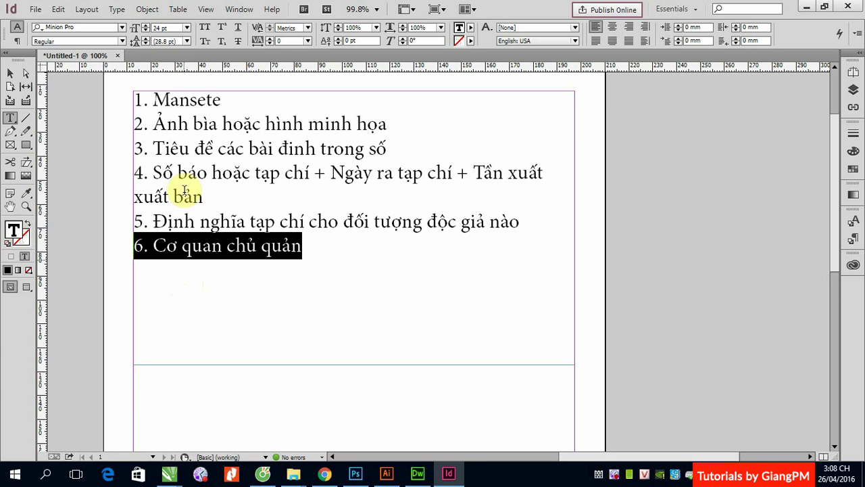
pyautogui.moveTo(131, 99); pyautogui.dragTo(390, 162)
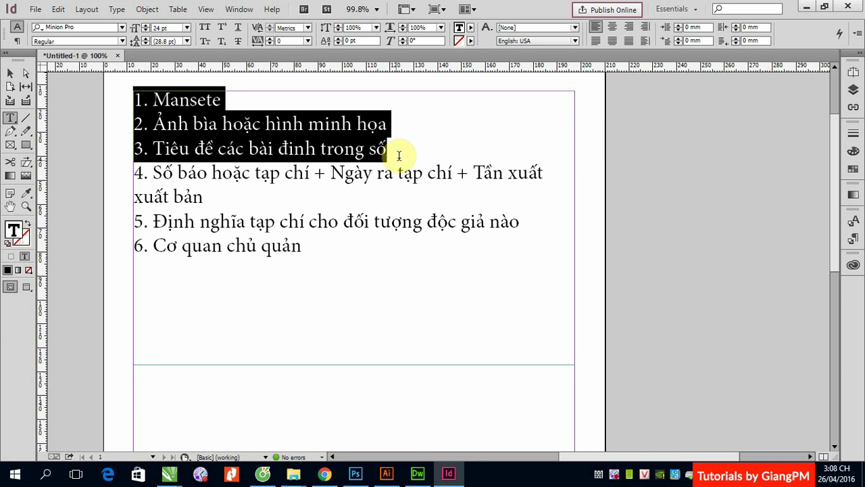
pyautogui.click(155, 99)
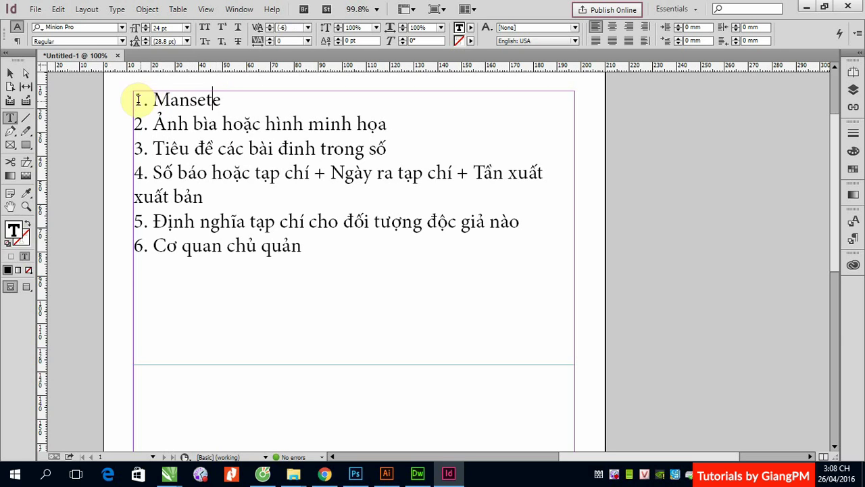
pyautogui.moveTo(134, 100); pyautogui.dragTo(226, 100)
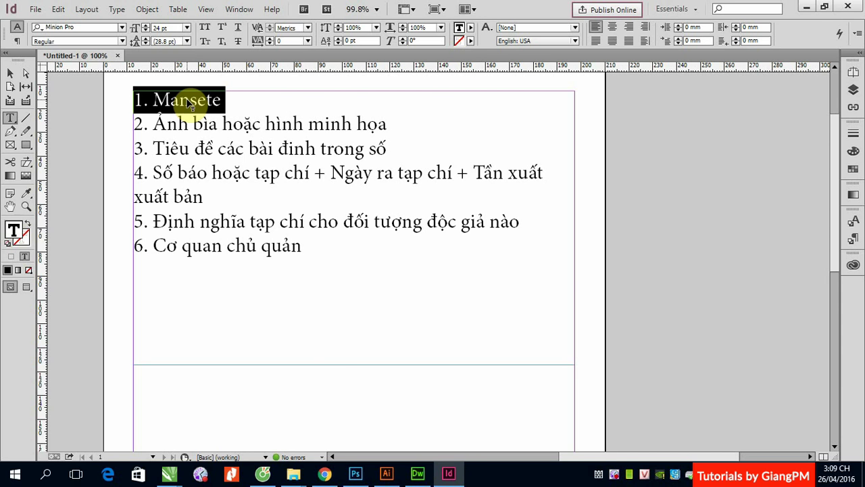
pyautogui.click(139, 121)
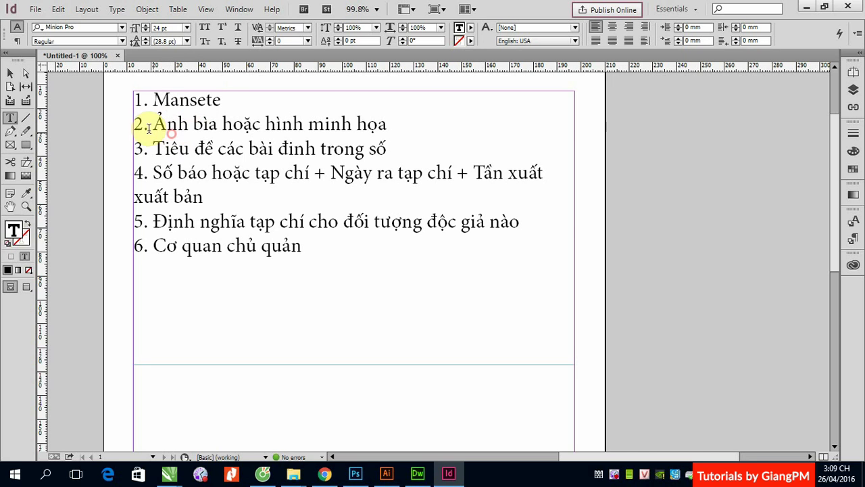
pyautogui.moveTo(131, 124); pyautogui.dragTo(392, 123)
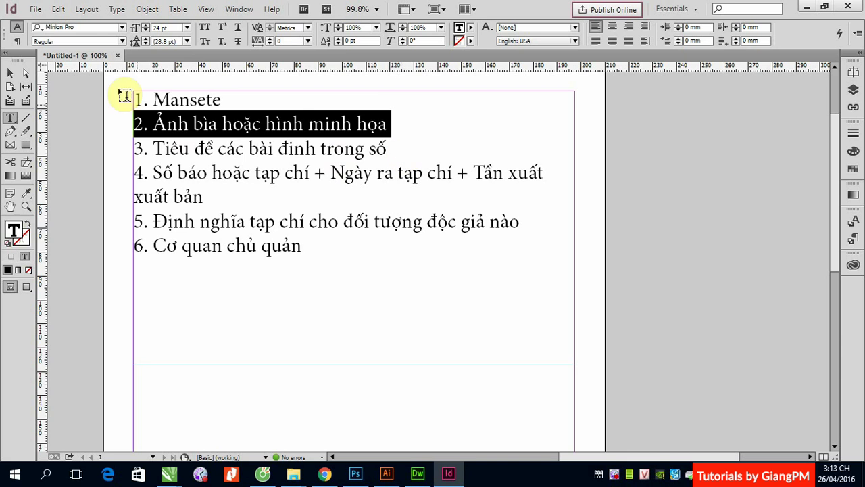
# Move the list's text frame off the page onto the pasteboard just right of the page.
pyautogui.click(11, 73)
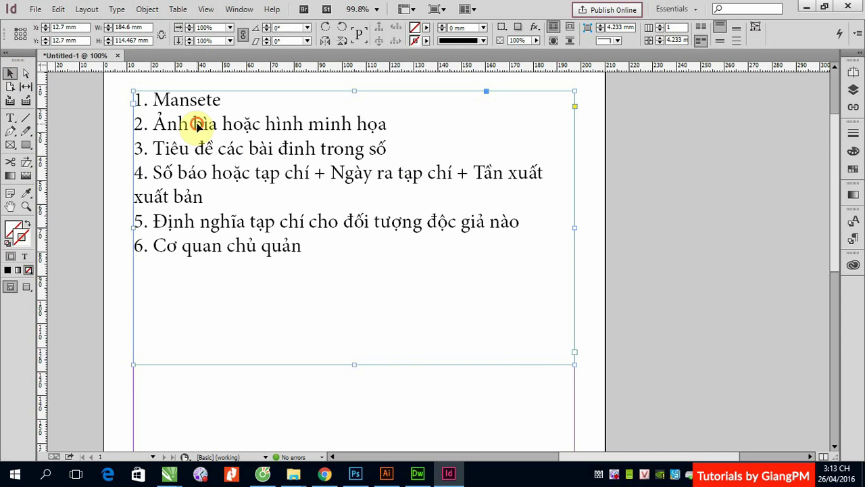
pyautogui.moveTo(196, 122); pyautogui.dragTo(675, 127)
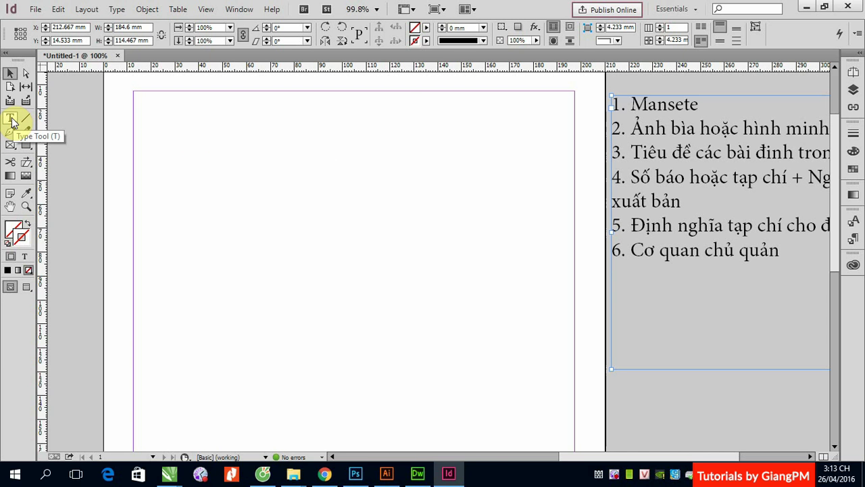
# Switch to Chrome, examine the magazine cover image results for masthead examples, and return to InDesign.
pyautogui.click(325, 473)
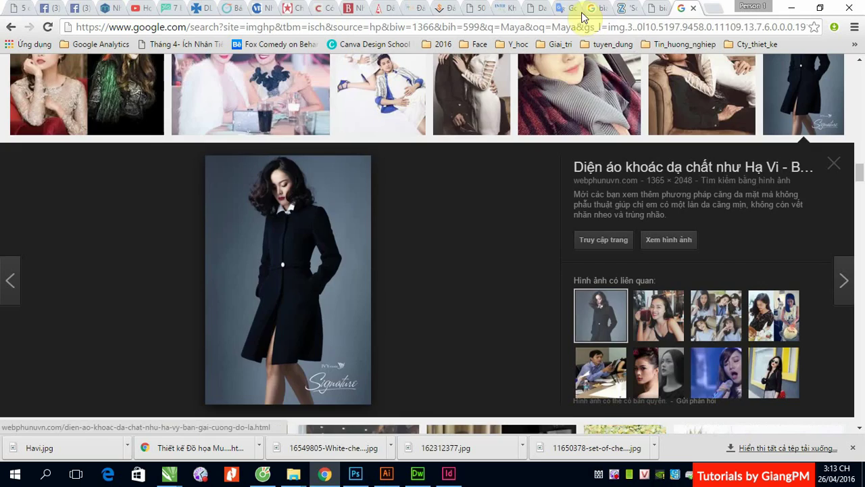
pyautogui.click(594, 10)
pyautogui.scroll(5, 199, 176)
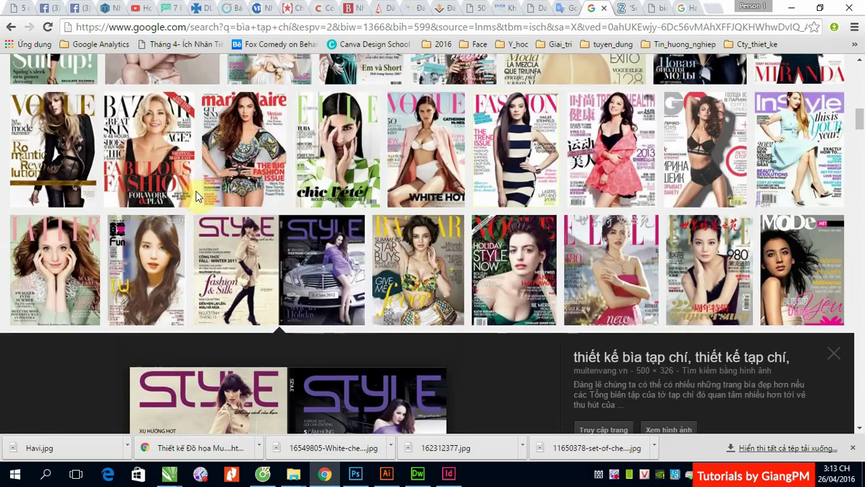
pyautogui.scroll(7, 196, 196)
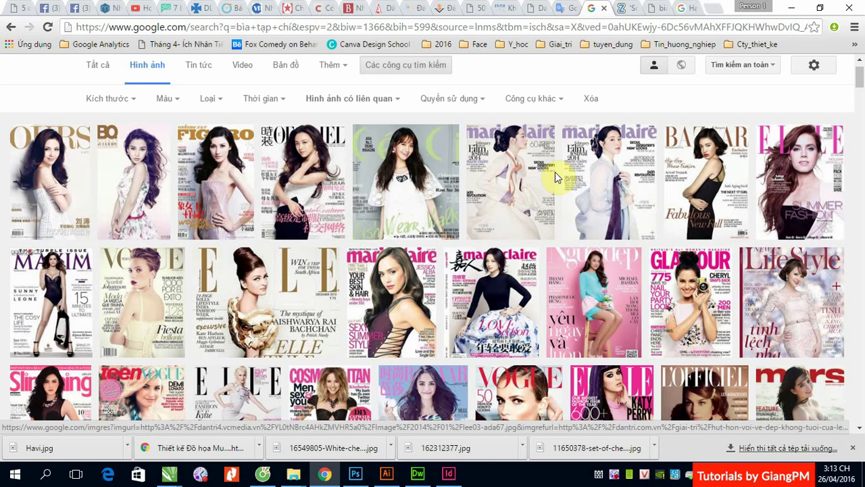
pyautogui.click(448, 473)
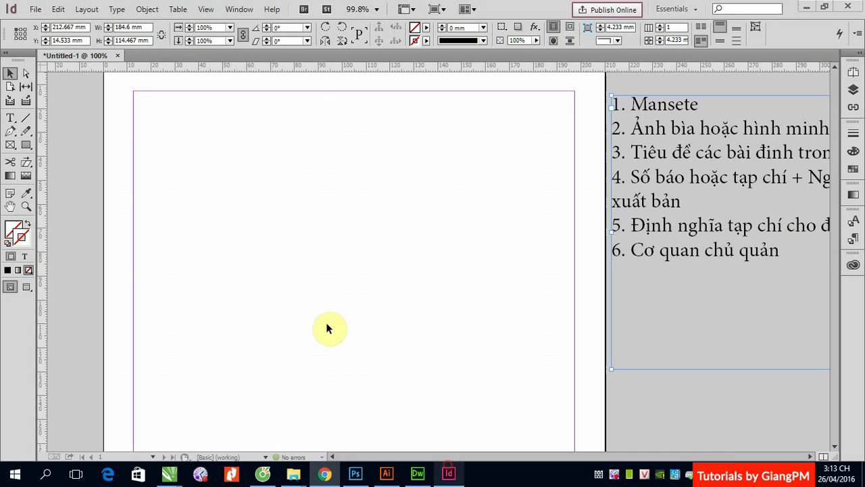
# Create a text frame about 184.6 by 139.3 mm within the page margins, containing the heading "Mansete" and "1. To, rõ ràng, dễ đọc, dễ phân biệt".
pyautogui.click(10, 117)
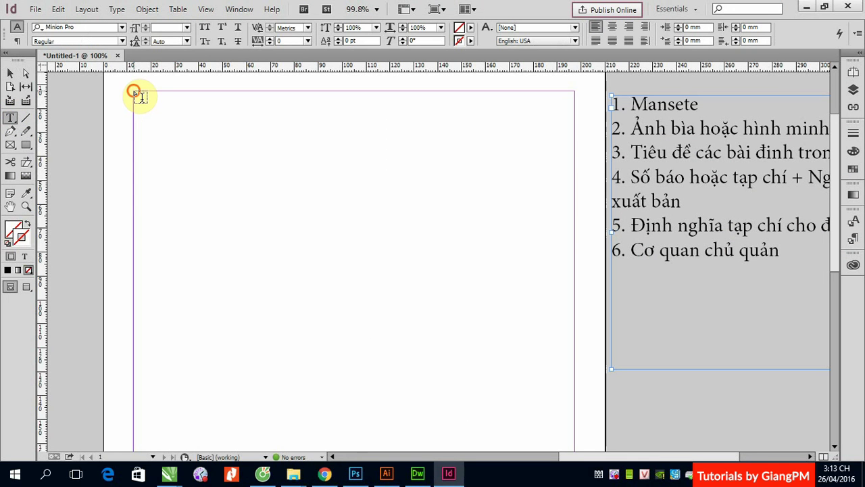
pyautogui.moveTo(133, 91)
pyautogui.mouseDown()
pyautogui.moveTo(442, 264)
pyautogui.moveTo(575, 425)
pyautogui.mouseUp()
pyautogui.write('Man')
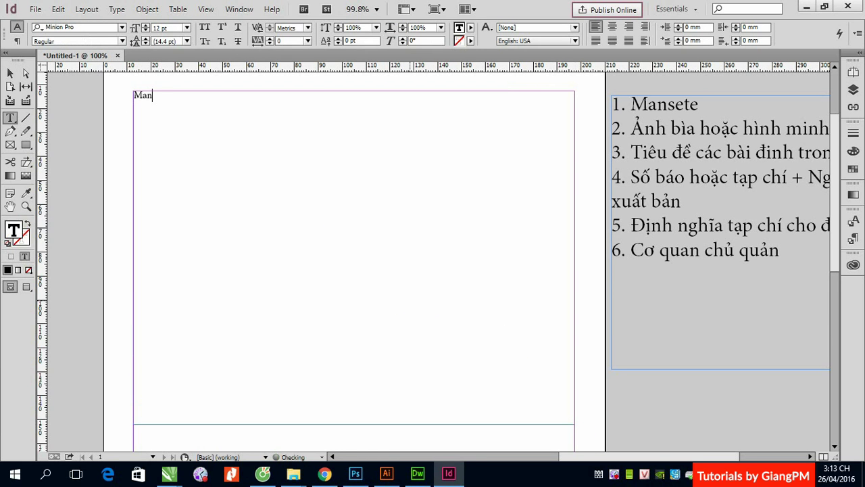
pyautogui.write('sete')
pyautogui.press('Return')
pyautogui.write('1. To, rõ rang, dễ d')
pyautogui.write('o')
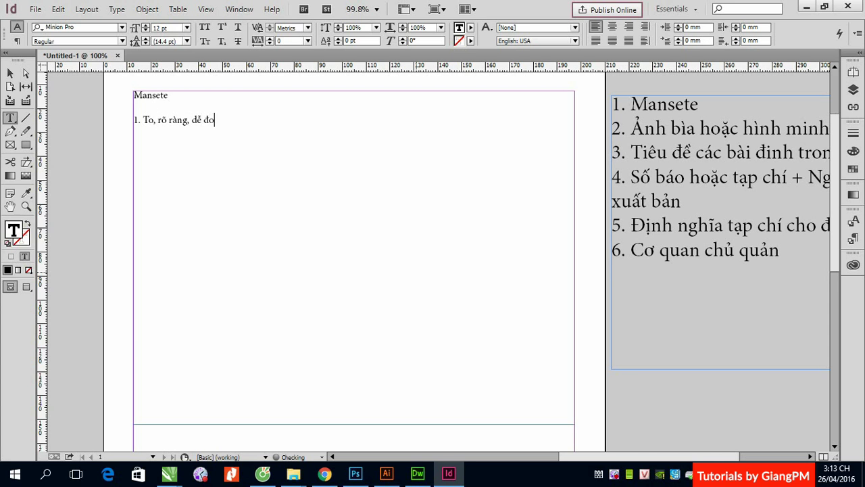
pyautogui.write('c, dễ pha')
pyautogui.write('n biệt')
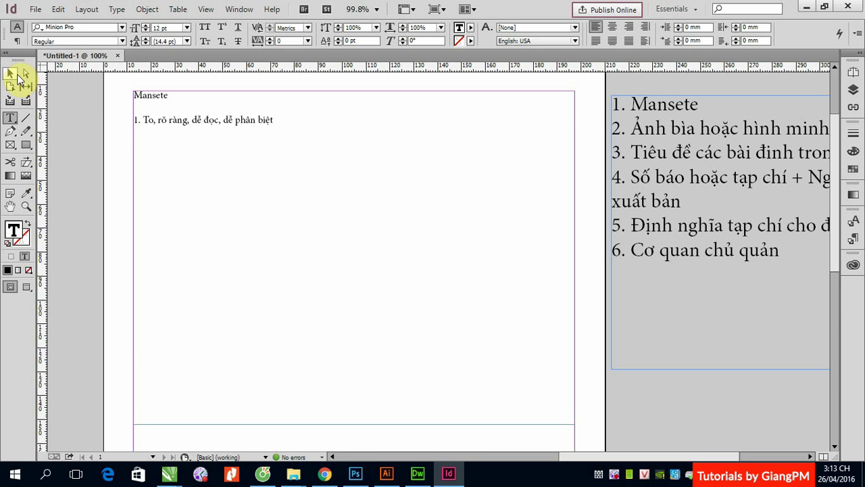
# Enlarge all text in the Mansete frame to 28 pt.
pyautogui.click(14, 76)
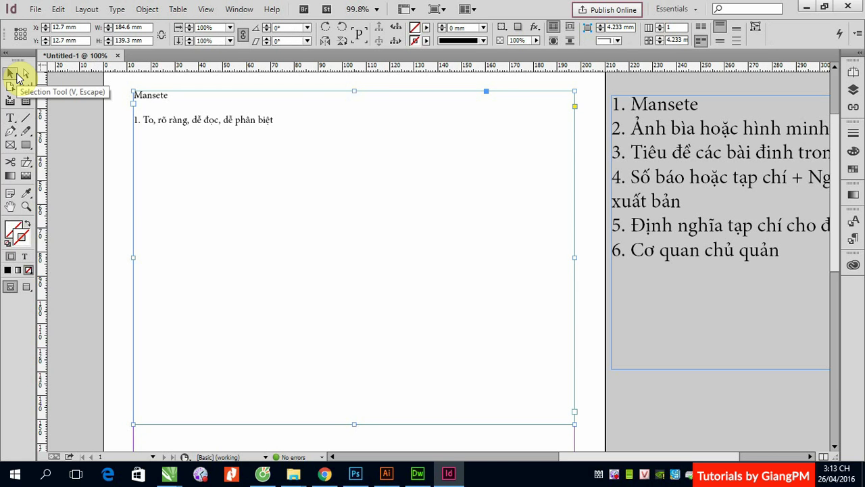
pyautogui.hotkey('ctrl', 'shift', '.')
pyautogui.hotkey('ctrl', 'shift', '.')
pyautogui.hotkey('ctrl', 'shift', '.')
pyautogui.hotkey('ctrl', 'shift', '.')
pyautogui.hotkey('ctrl', 'shift', '.')
pyautogui.hotkey('ctrl', 'shift', '.')
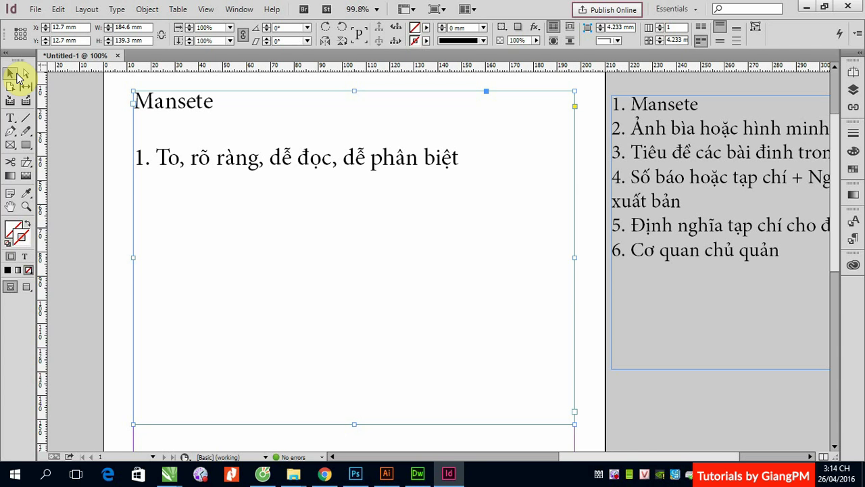
# Add the line "2. Bất biến về vị trí và kích thước" below the first point in the Mansete text frame.
pyautogui.click(11, 117)
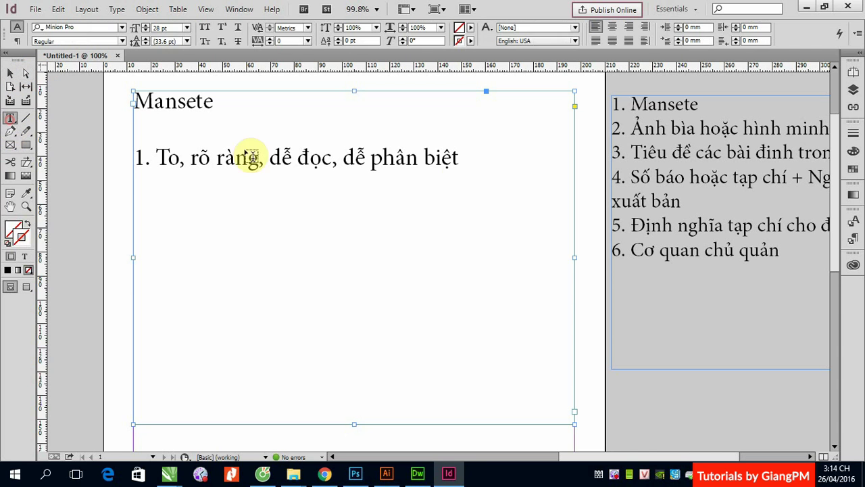
pyautogui.click(465, 160)
pyautogui.press('Return')
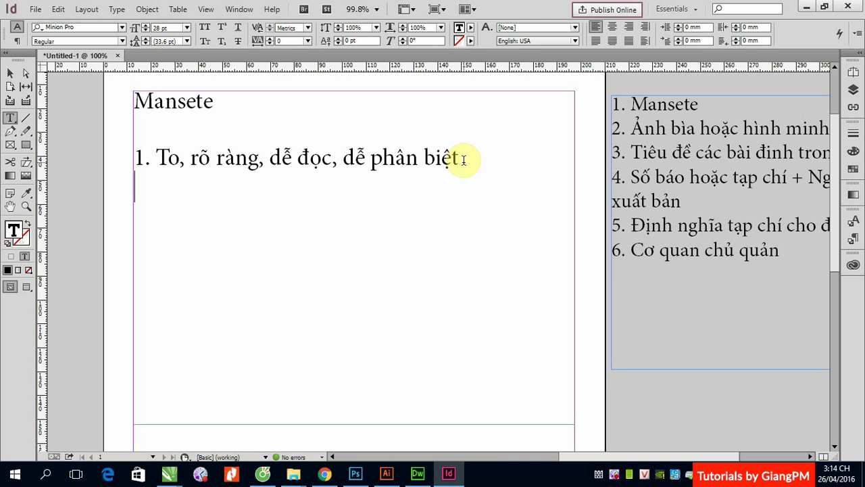
pyautogui.write('2. ')
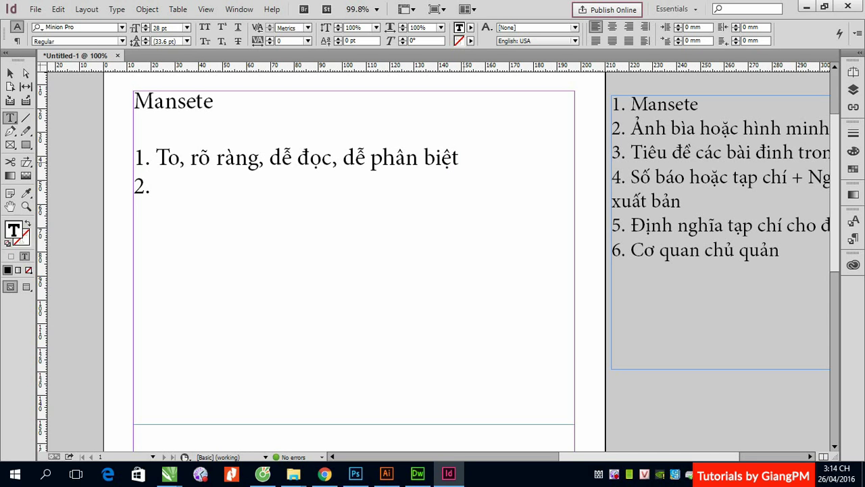
pyautogui.write('Bất b')
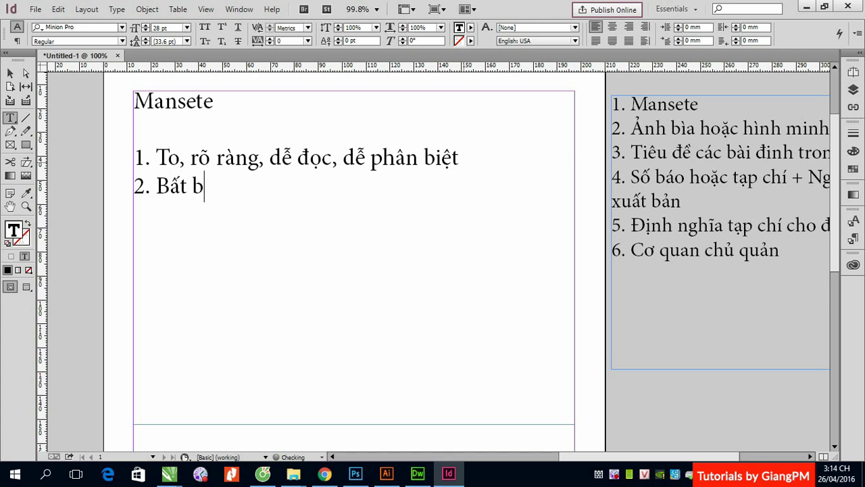
pyautogui.write('iến về')
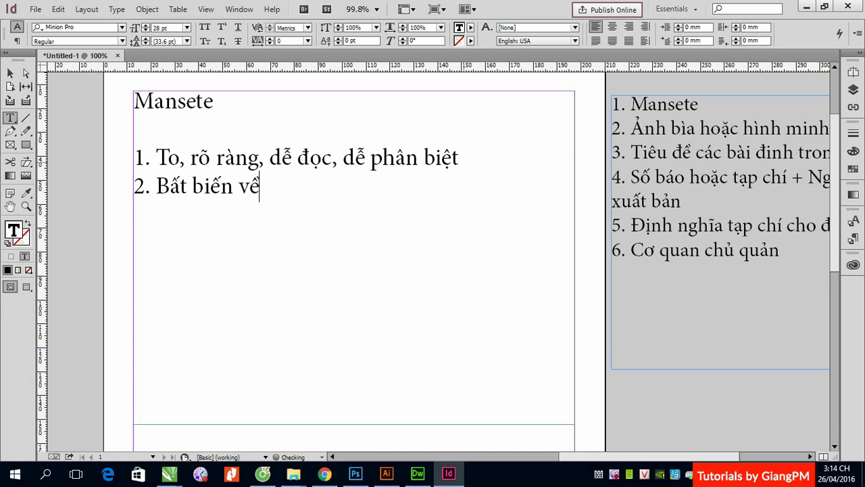
pyautogui.write(' vị trí và ')
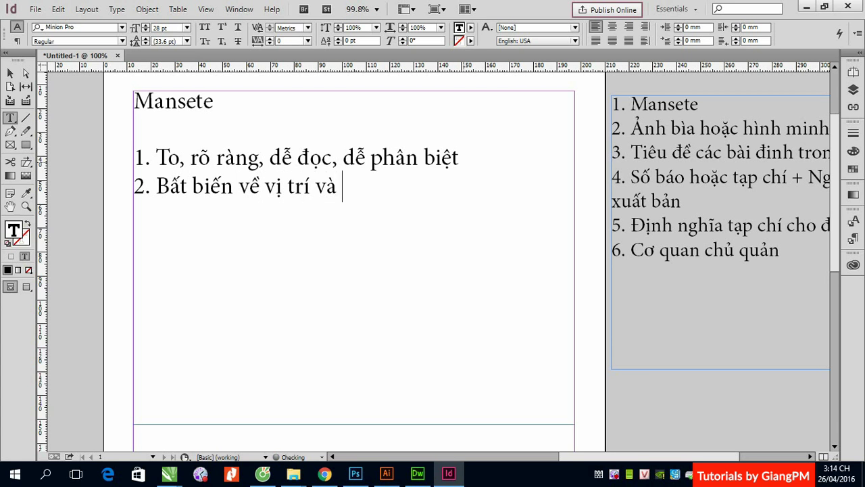
pyautogui.write('kh')
pyautogui.press('BackSpace')
pyautogui.write('ich thươc')
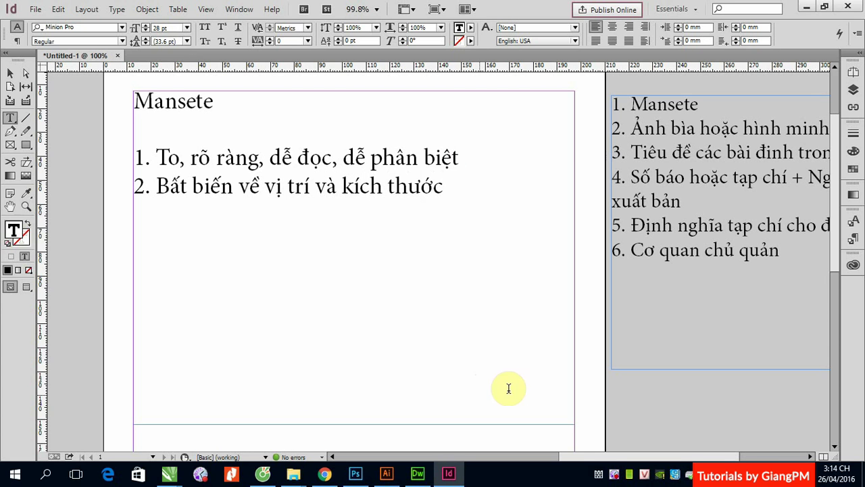
# Switch to Chrome, look over the magazine covers, and search Google Images for "bìa tạp chí Bazzar".
pyautogui.click(325, 473)
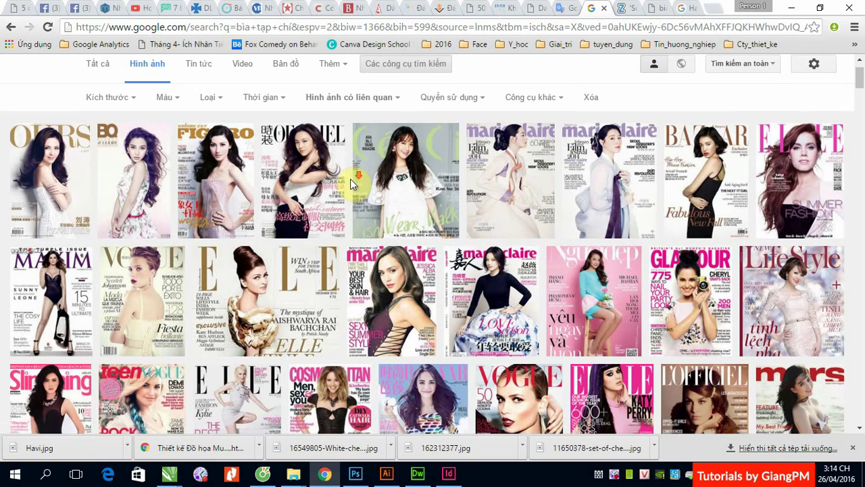
pyautogui.scroll(-2, 350, 178)
pyautogui.scroll(-1, 534, 199)
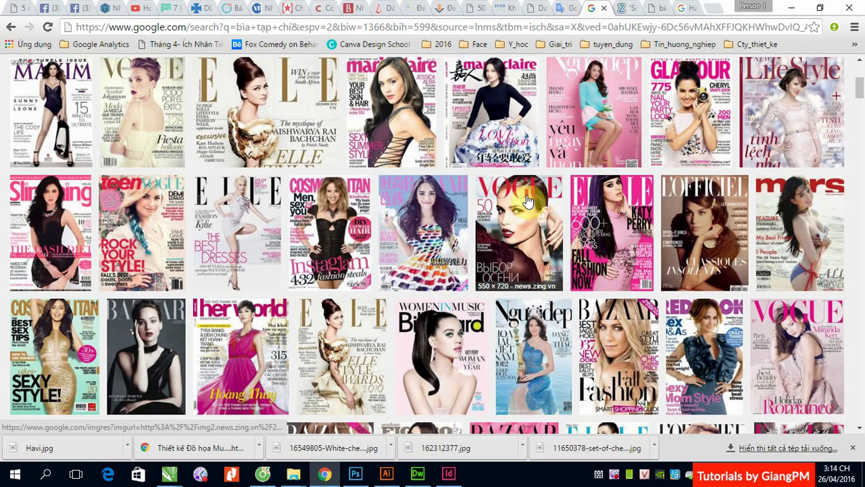
pyautogui.scroll(3, 203, 159)
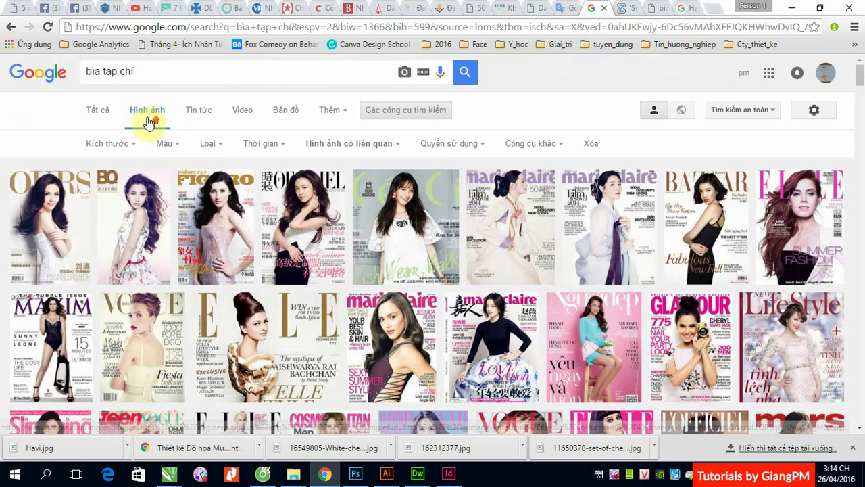
pyautogui.click(139, 73)
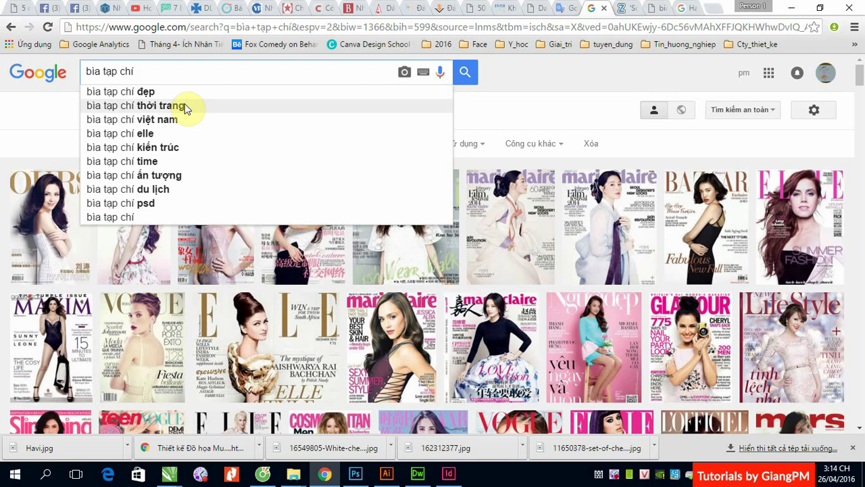
pyautogui.write('Bazz')
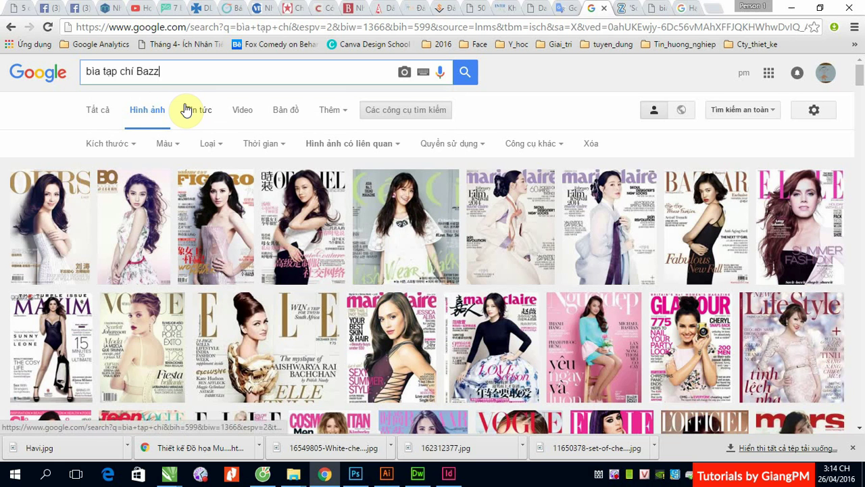
pyautogui.write('ar')
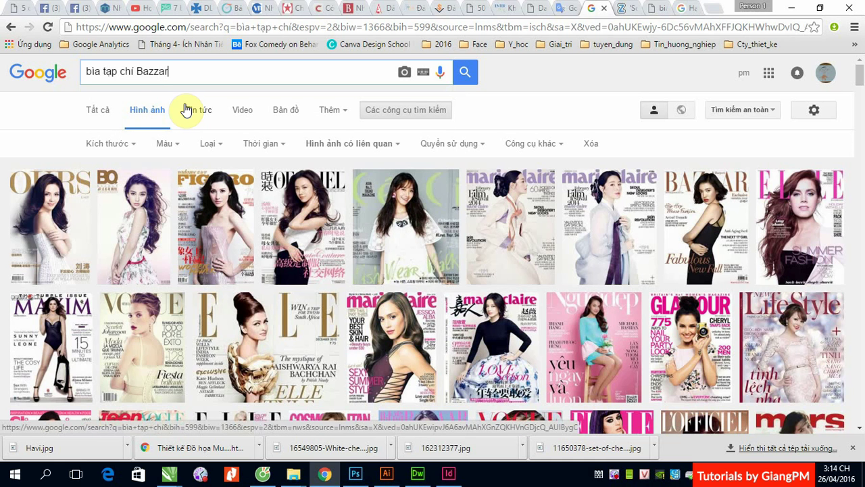
pyautogui.press('Return')
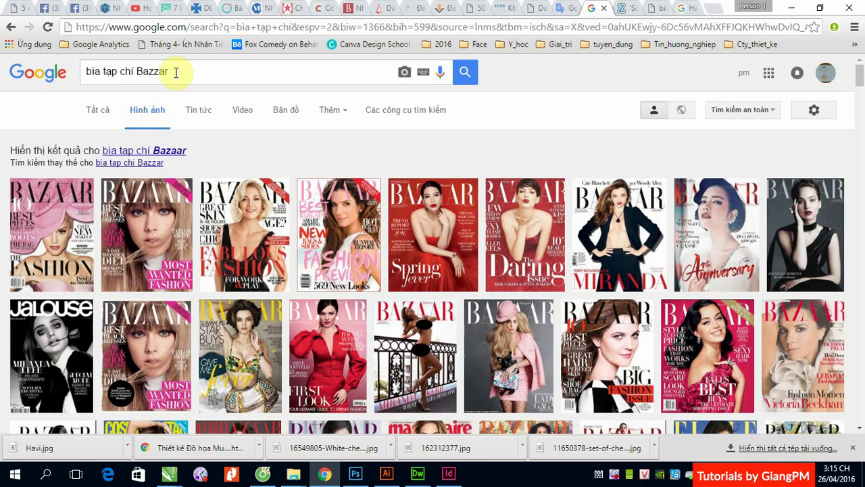
# Search Google Images for "bìa tạp chí Economic" and examine the mastheads on the resulting covers.
pyautogui.moveTo(138, 70); pyautogui.dragTo(174, 71)
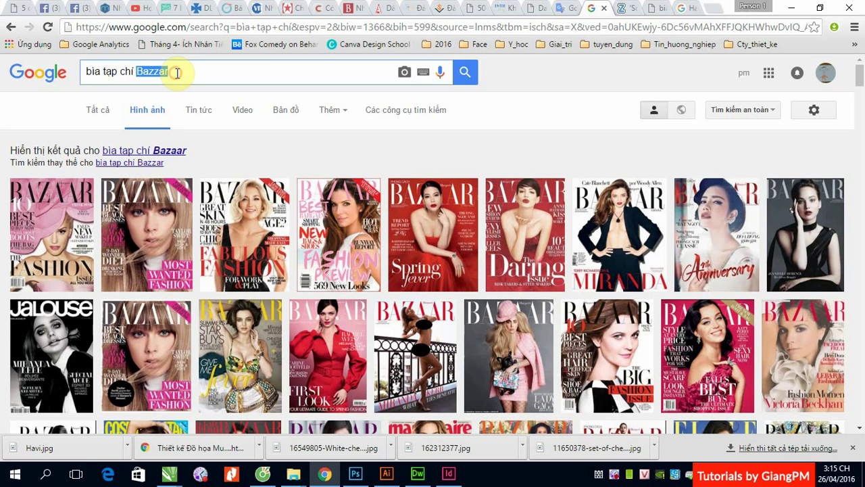
pyautogui.write('Economic')
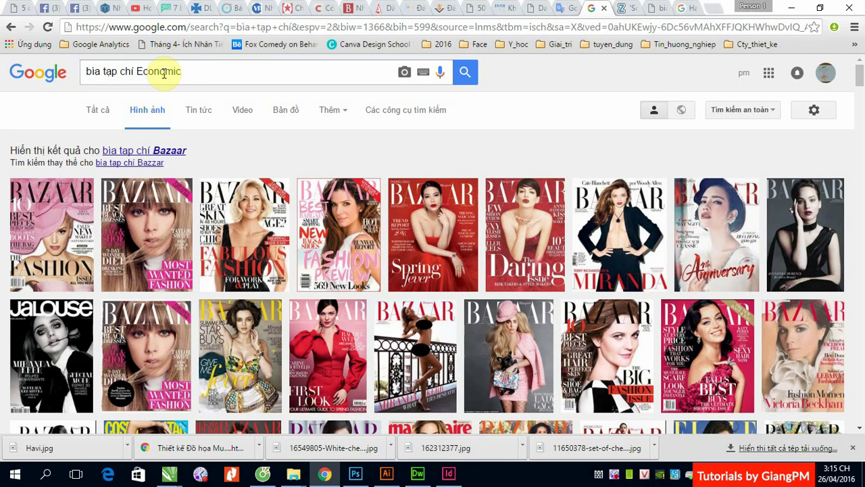
pyautogui.press('Return')
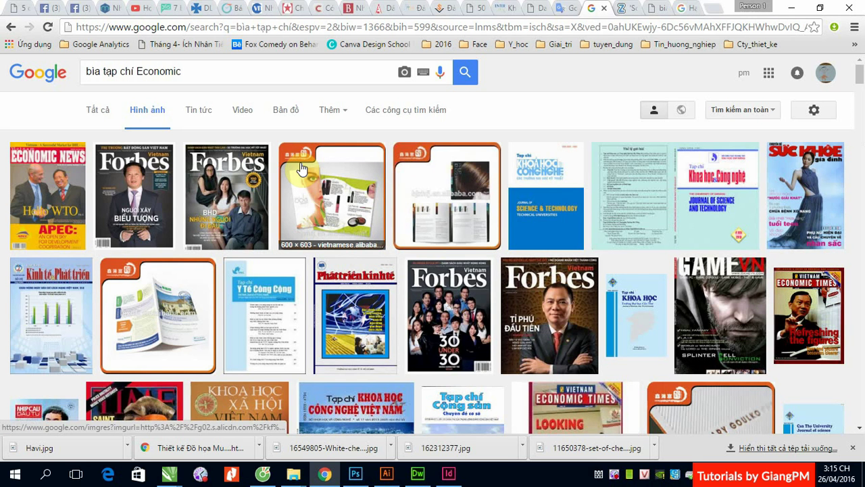
pyautogui.scroll(-2, 301, 169)
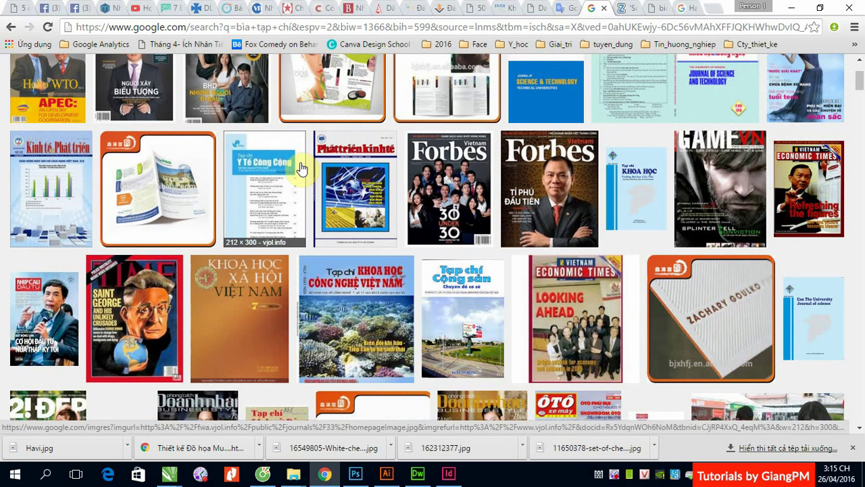
pyautogui.scroll(-2, 301, 168)
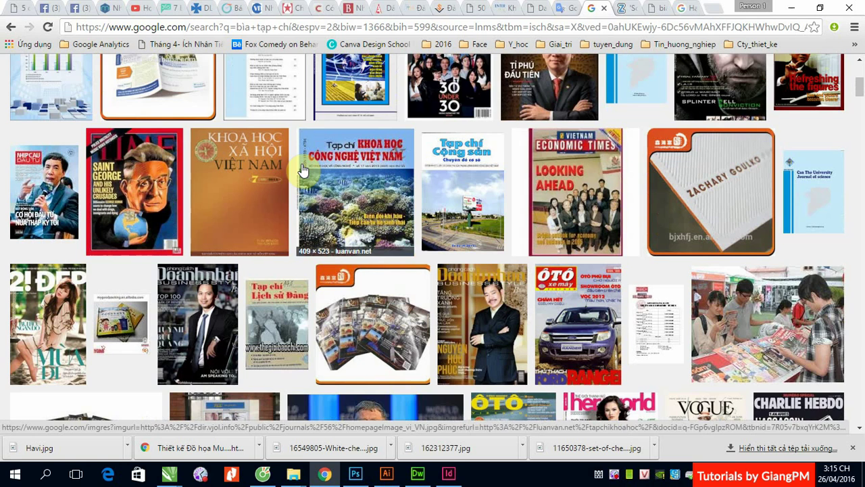
pyautogui.scroll(-1, 363, 192)
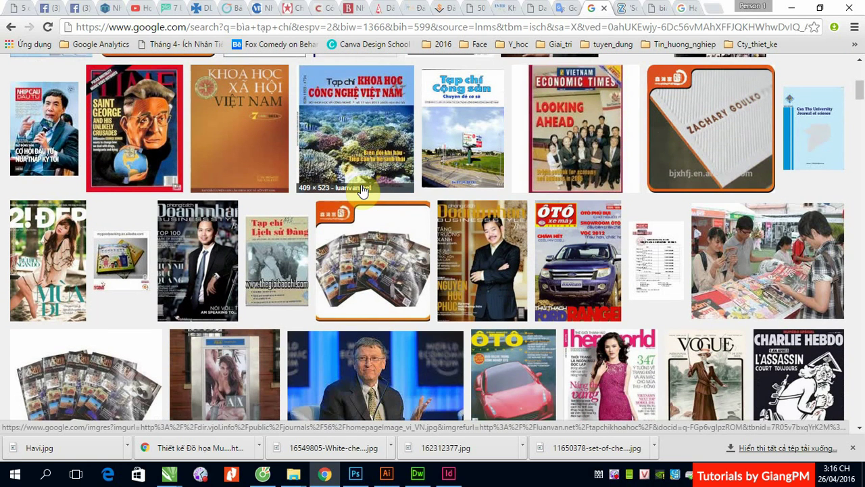
pyautogui.scroll(1, 364, 191)
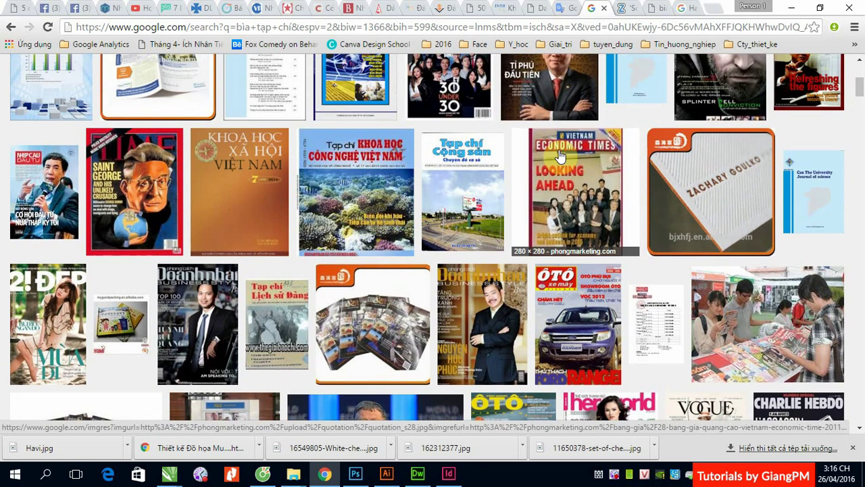
pyautogui.scroll(-4, 558, 157)
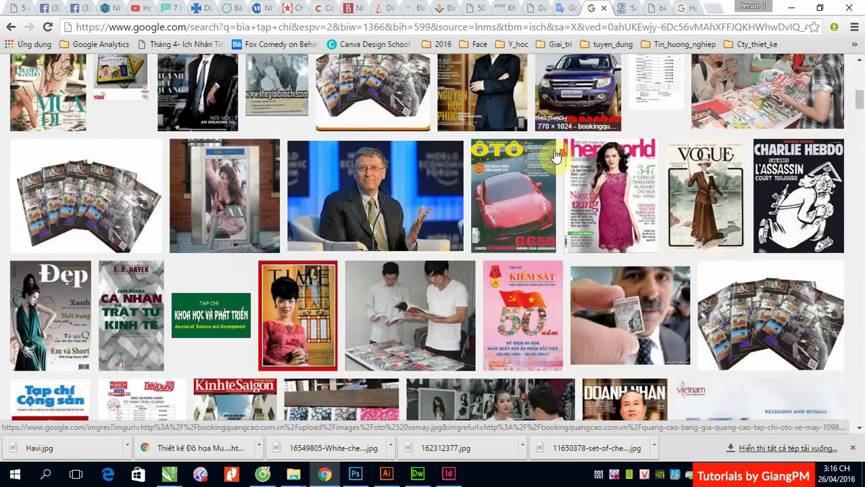
pyautogui.scroll(-4, 555, 157)
pyautogui.scroll(1, 555, 156)
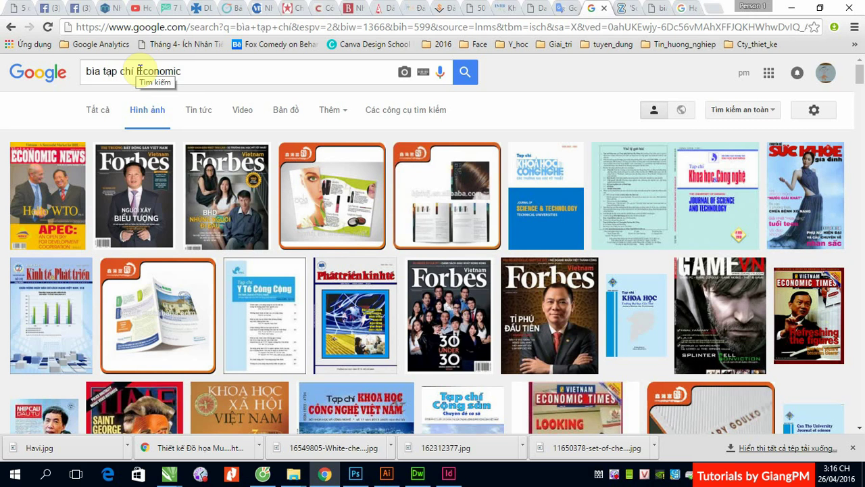
# Search Google Images for "bìa tạp chí TIME" and compare the masthead's position and size across the covers.
pyautogui.moveTo(137, 72); pyautogui.dragTo(194, 72)
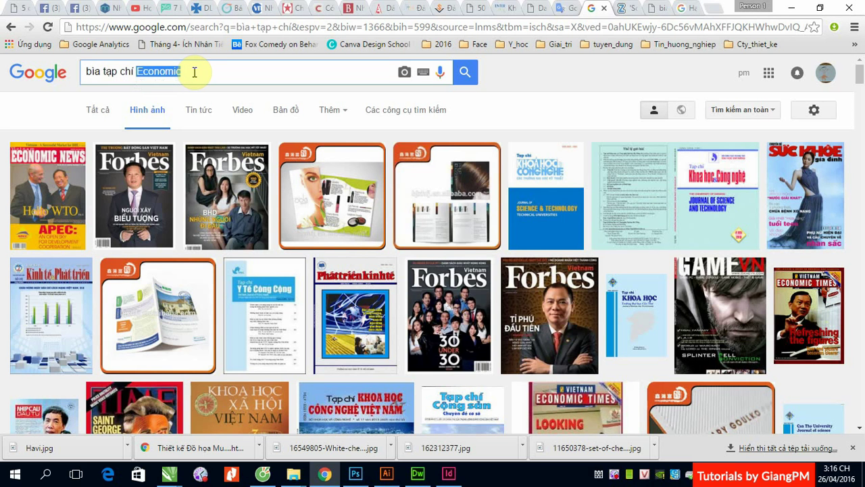
pyautogui.write('Ti')
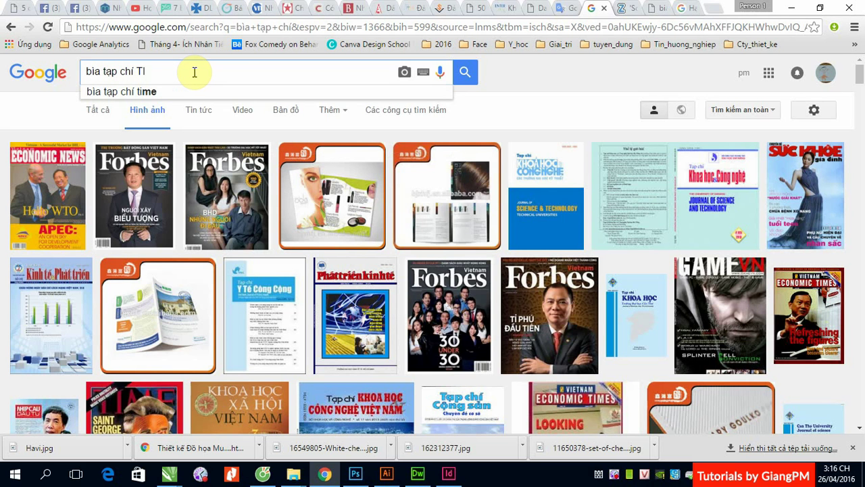
pyautogui.write('ME')
pyautogui.press('Return')
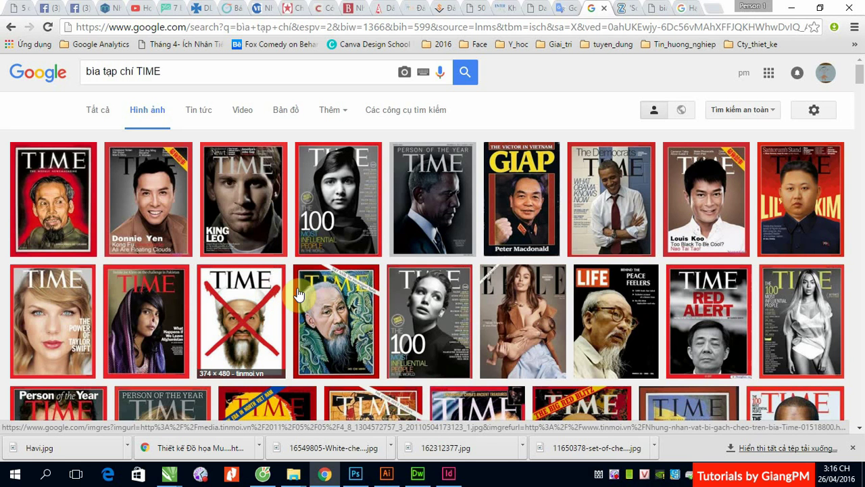
pyautogui.scroll(-2, 622, 324)
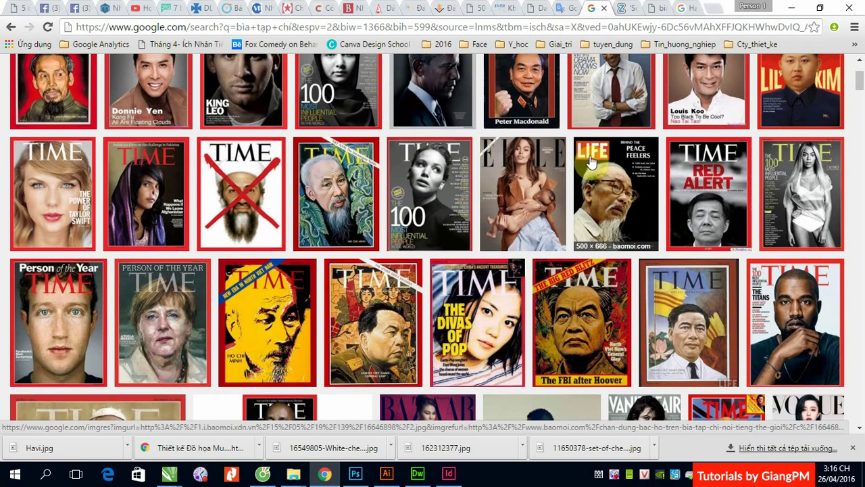
pyautogui.scroll(-1, 590, 161)
pyautogui.scroll(1, 592, 157)
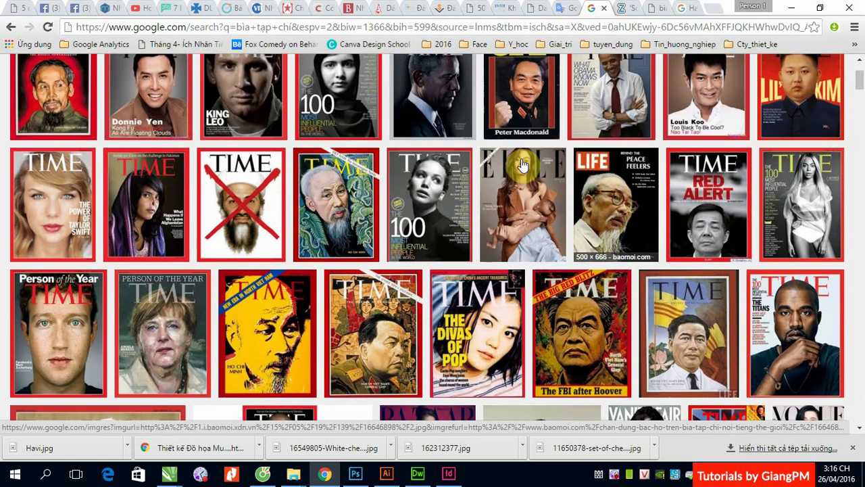
pyautogui.scroll(2, 523, 164)
# Search Google Images for "bìa tạp chí LIFE" and compare the masthead's placement across the covers.
pyautogui.click(147, 72)
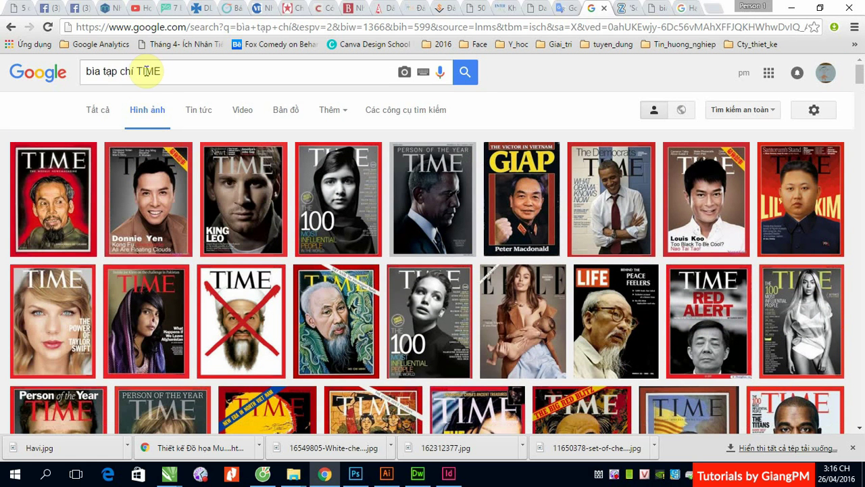
pyautogui.moveTo(136, 72); pyautogui.dragTo(162, 72)
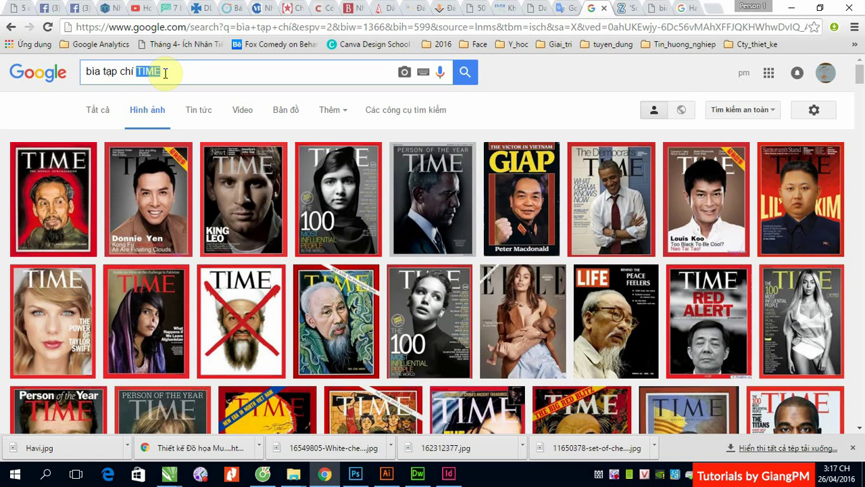
pyautogui.write('LIE')
pyautogui.press('BackSpace')
pyautogui.press('BackSpace')
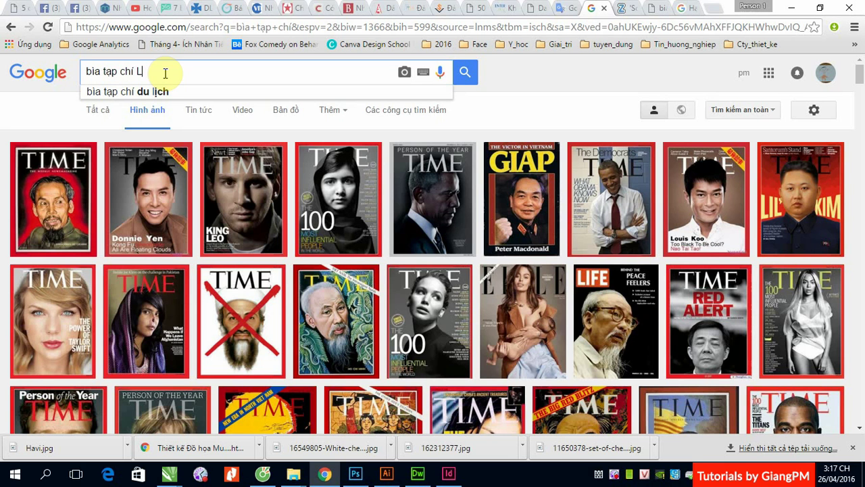
pyautogui.write('IFE')
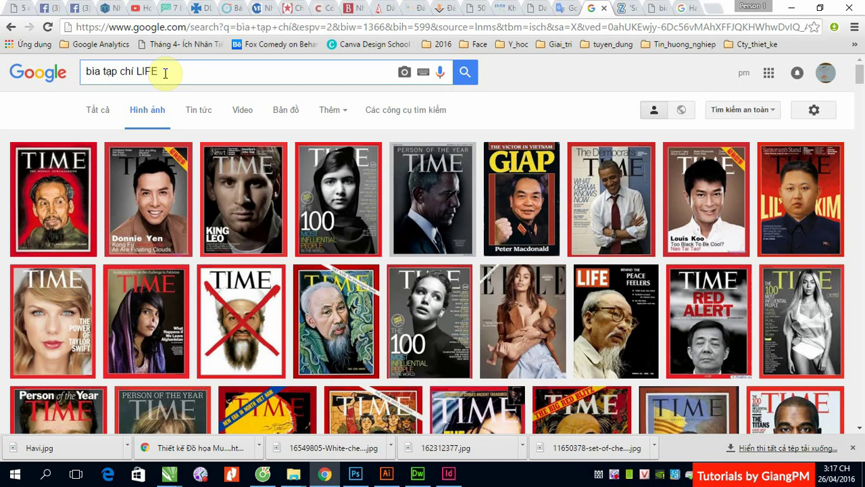
pyautogui.press('Return')
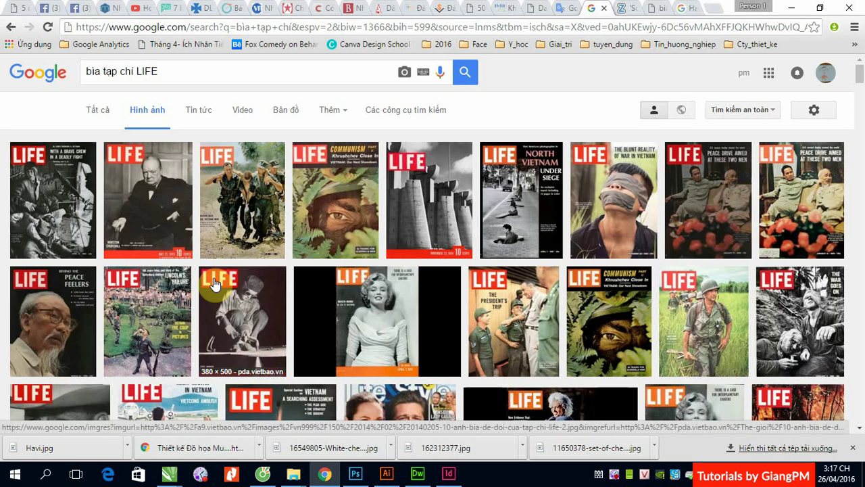
pyautogui.scroll(-2, 213, 282)
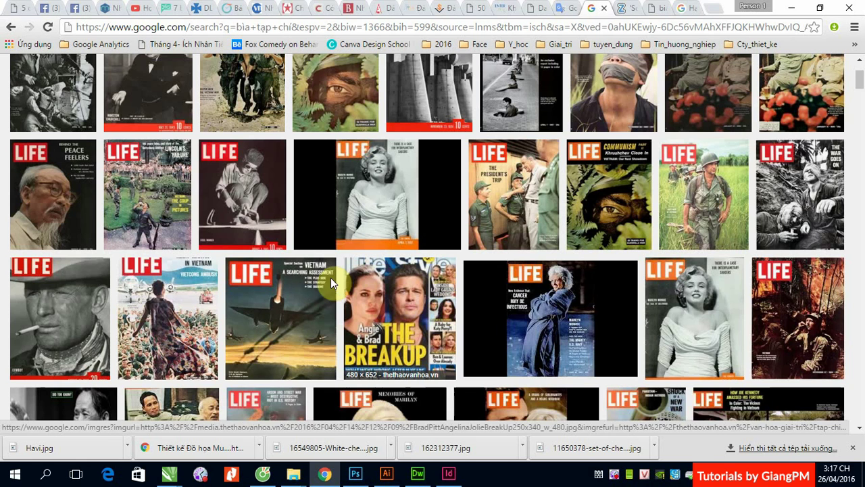
pyautogui.scroll(2, 331, 277)
# Remove LIFE from the query and search Google Images for "bìa tạp chí".
pyautogui.moveTo(137, 68); pyautogui.dragTo(191, 67)
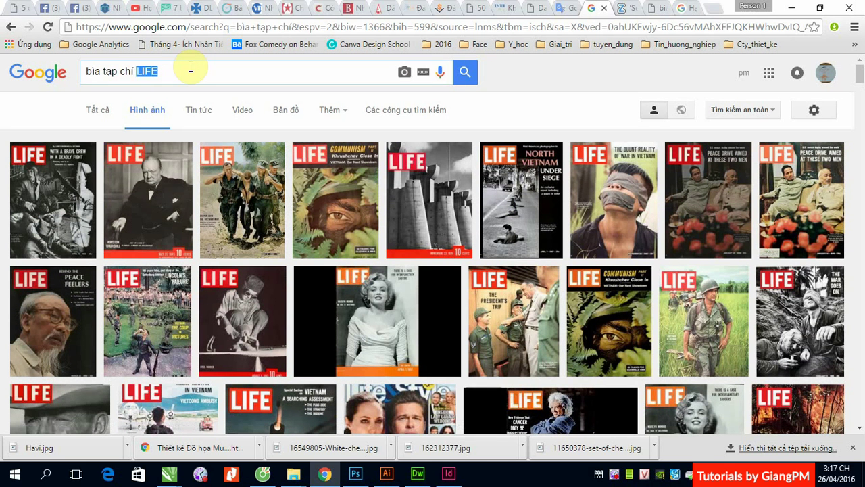
pyautogui.press('BackSpace')
pyautogui.press('Escape')
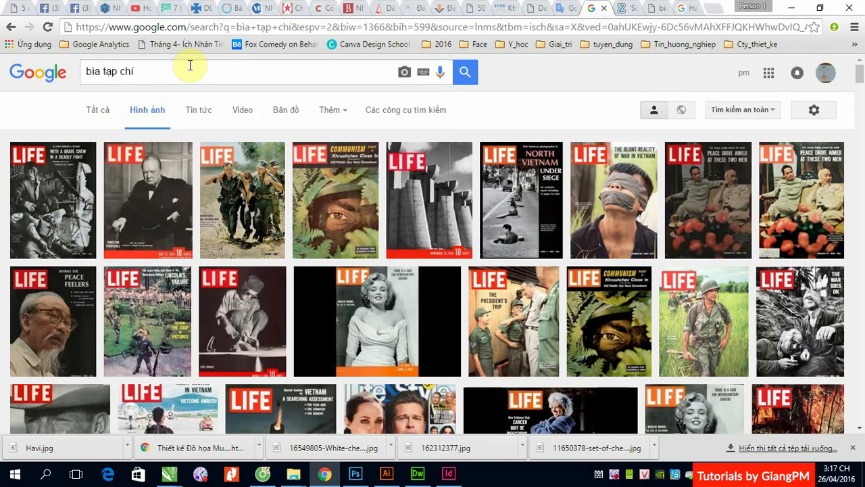
pyautogui.press('Return')
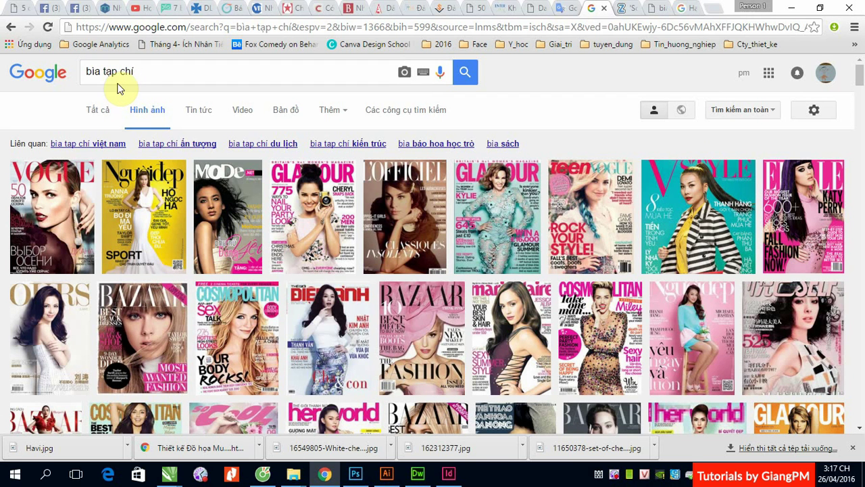
# Search Google Images for "bìa tạp chí BAZZAR".
pyautogui.click(139, 70)
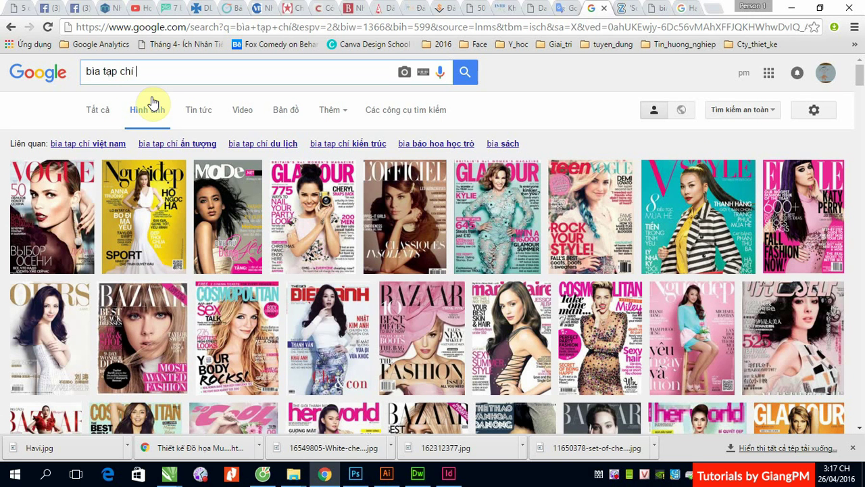
pyautogui.write('BAZZAR')
pyautogui.click(149, 107)
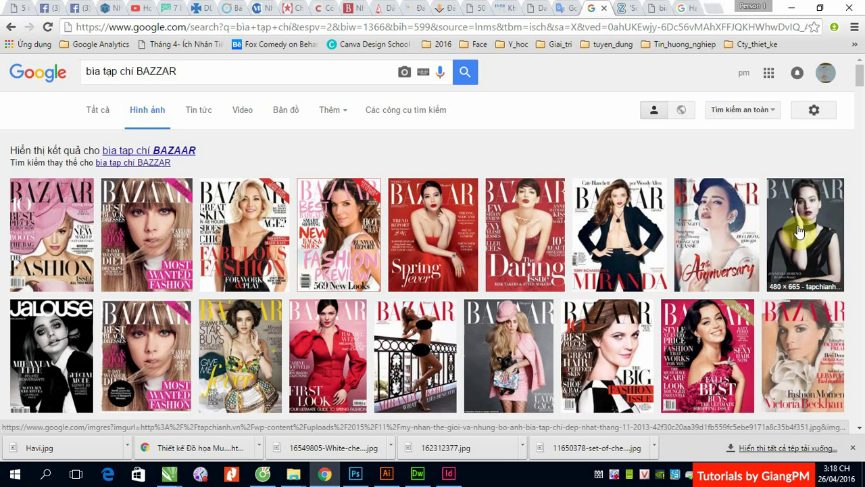
# Compare masthead color and placement across the BAZAAR covers and open a larger preview of the cover with the black cape.
pyautogui.scroll(-2, 799, 231)
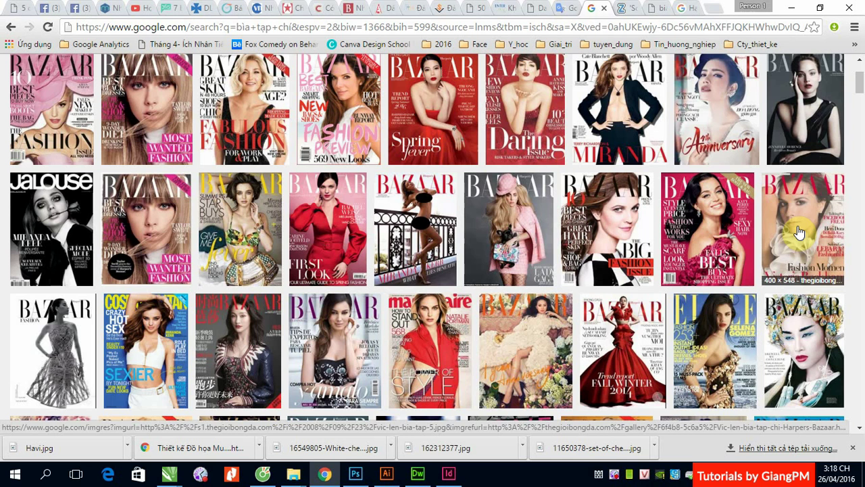
pyautogui.scroll(-4, 798, 232)
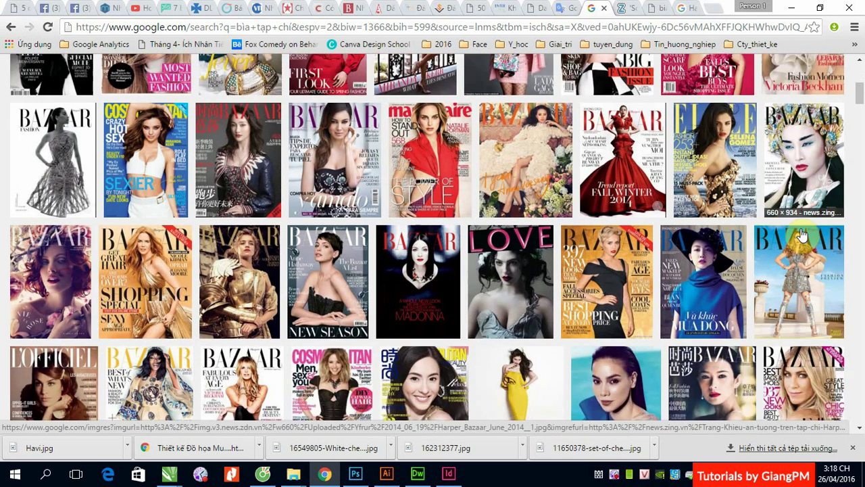
pyautogui.scroll(-5, 802, 234)
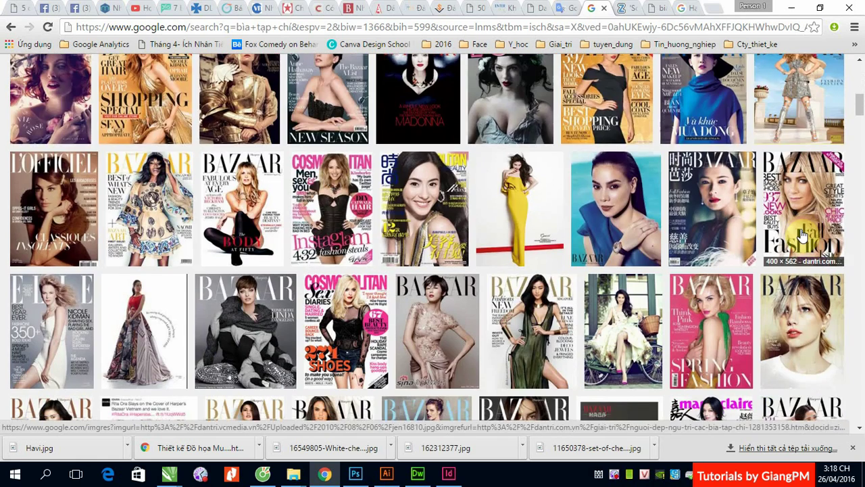
pyautogui.scroll(-1, 799, 240)
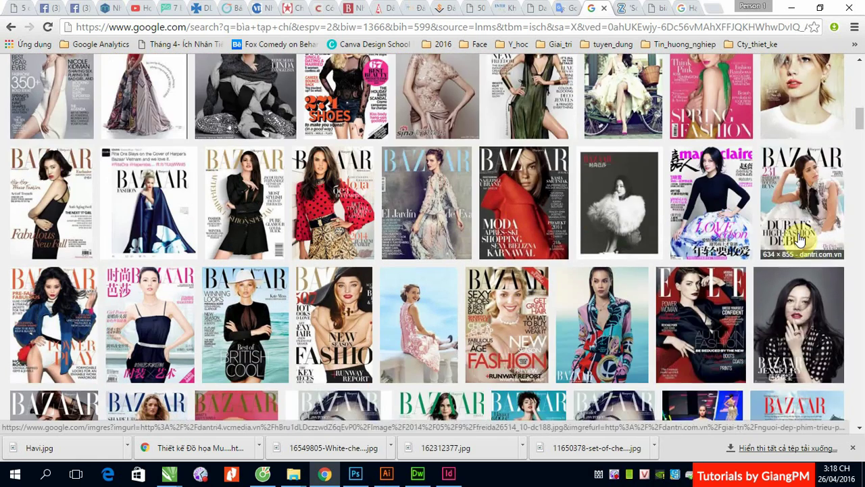
pyautogui.scroll(-2, 432, 193)
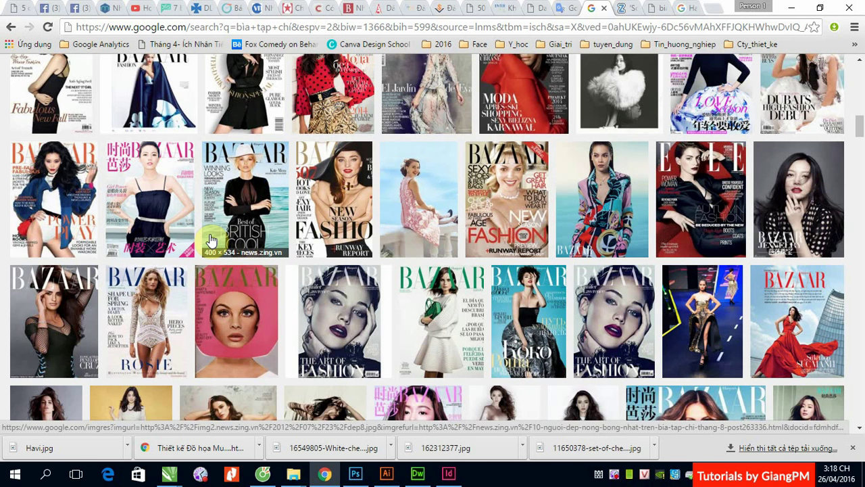
pyautogui.scroll(-1, 211, 240)
pyautogui.scroll(-2, 211, 240)
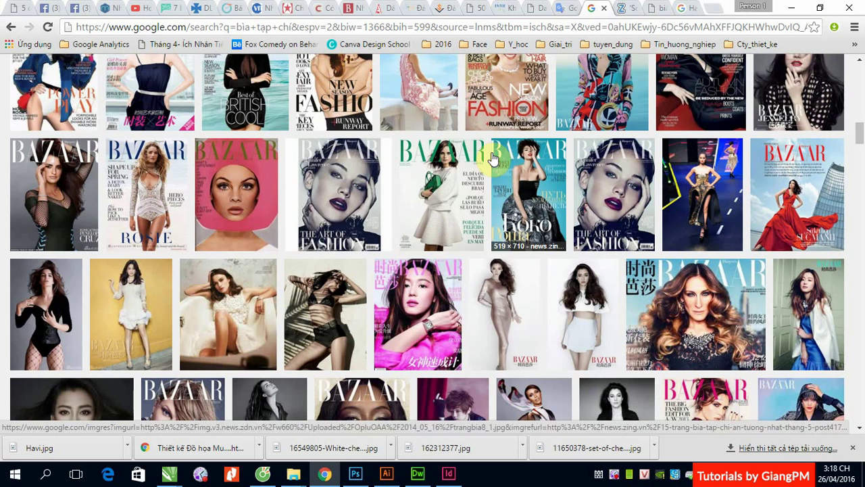
pyautogui.scroll(-2, 710, 324)
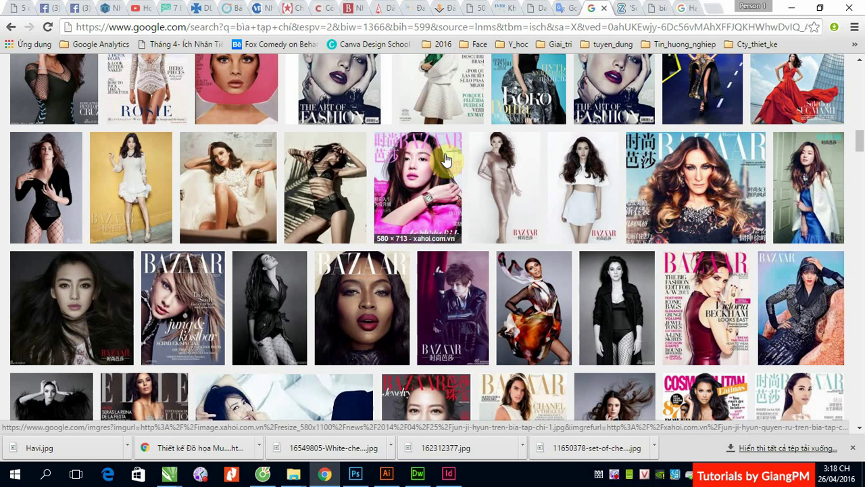
pyautogui.scroll(-5, 445, 159)
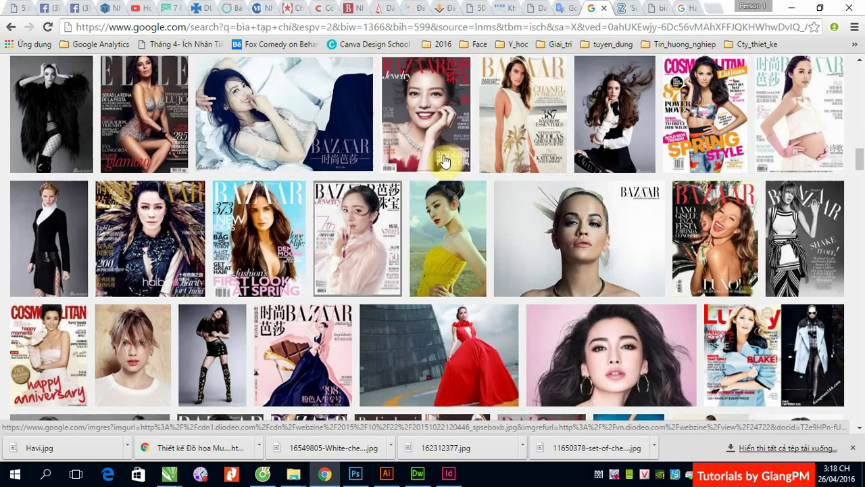
pyautogui.scroll(-2, 444, 160)
pyautogui.scroll(-2, 444, 159)
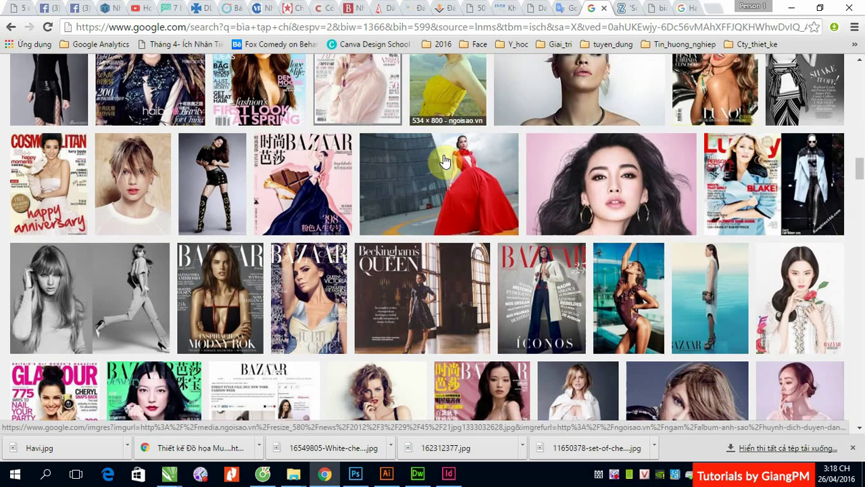
pyautogui.scroll(-4, 444, 156)
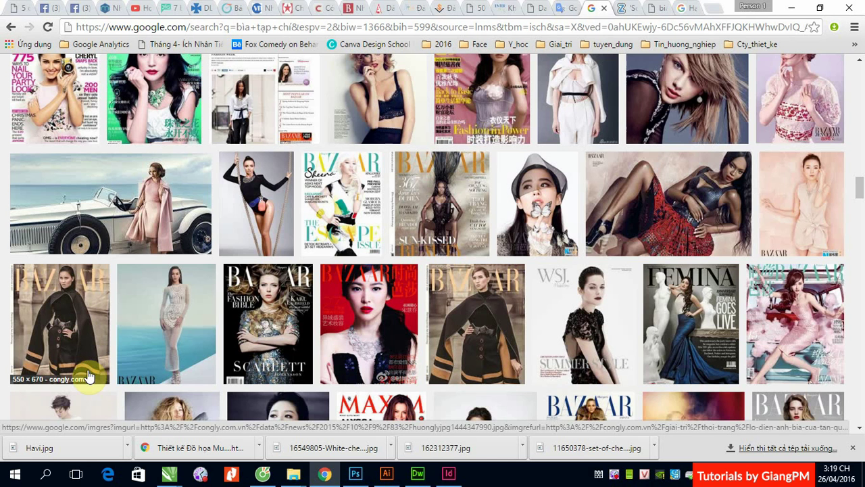
pyautogui.click(73, 349)
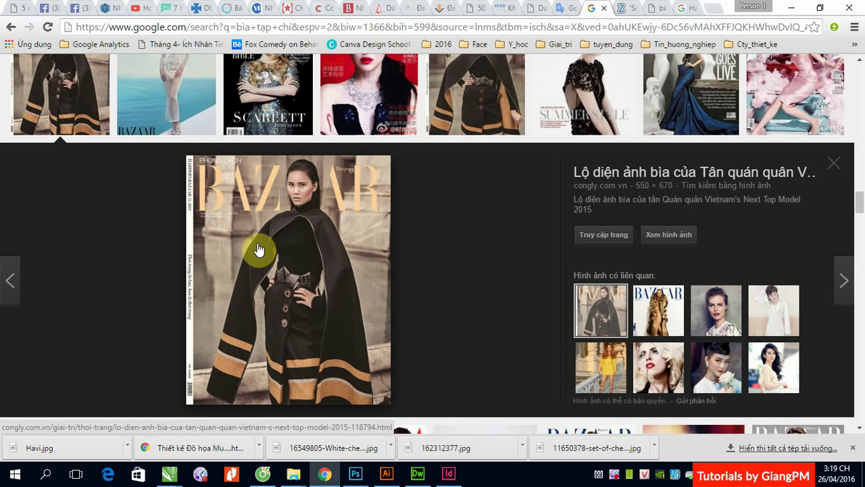
# Switch to InDesign and add point 3 to the Mansete notes: "Một số trường hợp bất biến về màu".
pyautogui.click(448, 473)
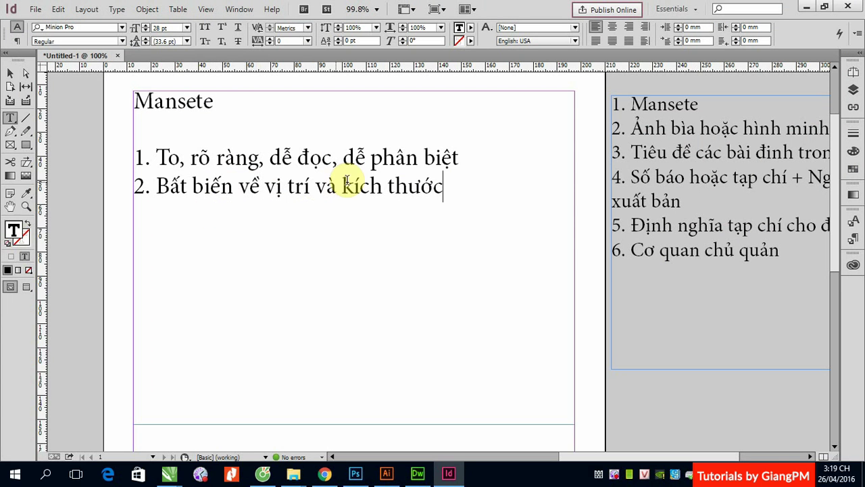
pyautogui.press('Return')
pyautogui.write('3')
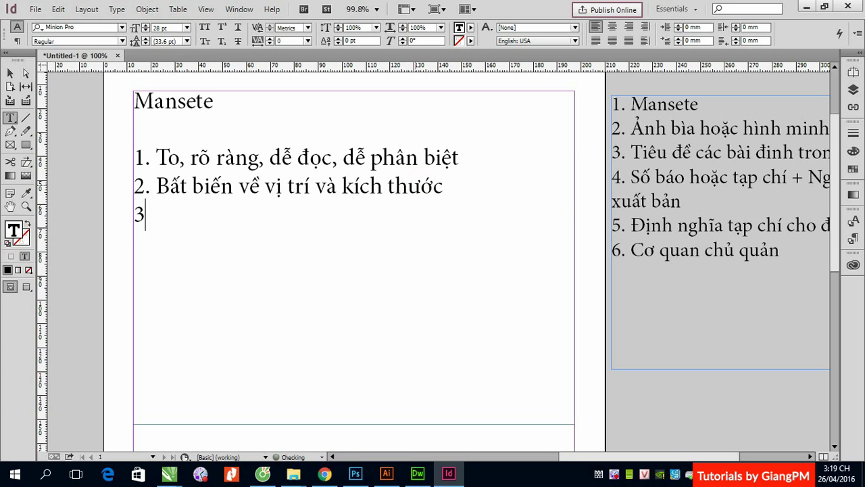
pyautogui.write('. Một số t')
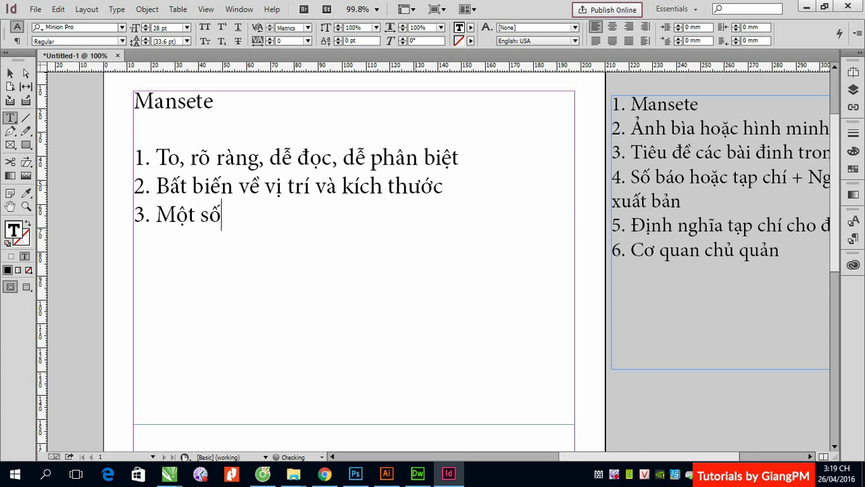
pyautogui.write('rường h')
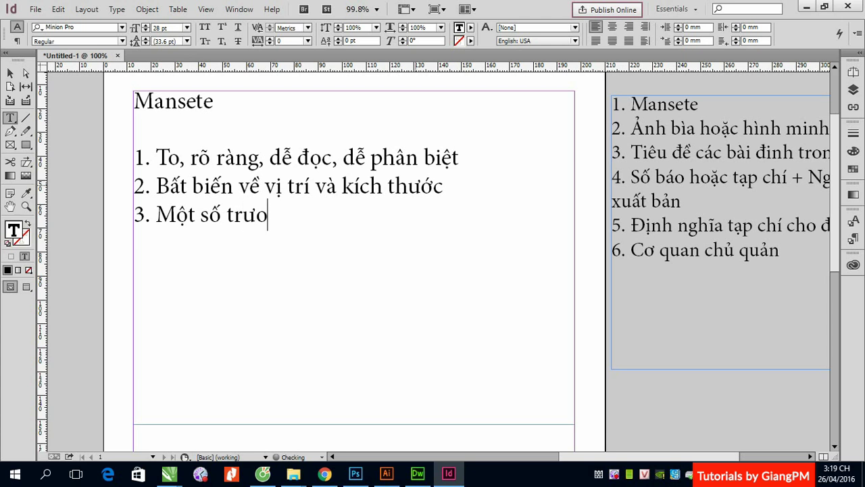
pyautogui.write('ợp')
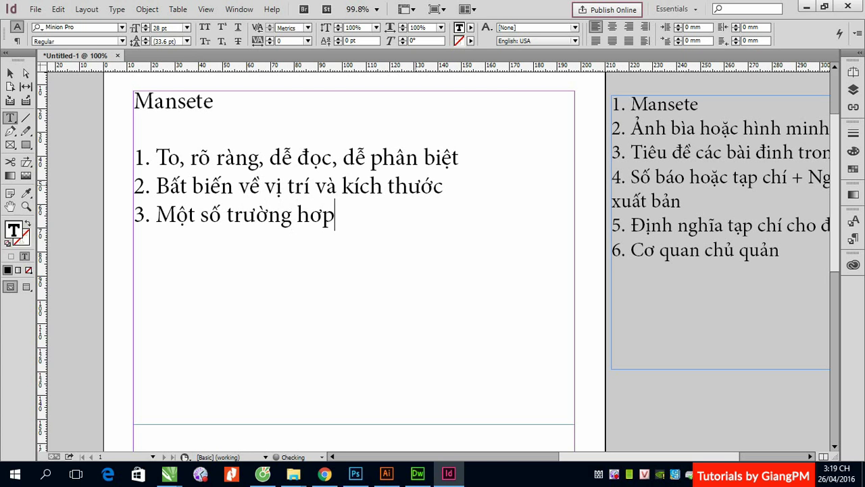
pyautogui.write(' bâts biến về màu')
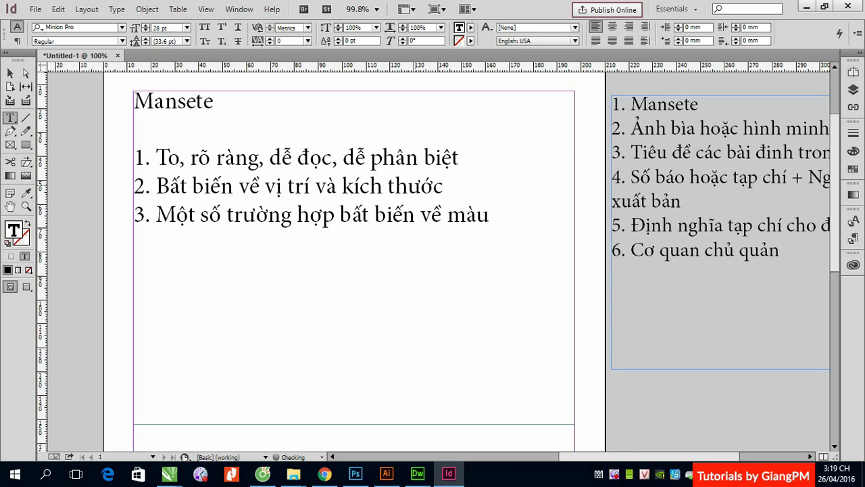
# Add point 4 to the Mansete notes: "Đa số biến màu sao cho phù hợp với ảnh bìa".
pyautogui.write('4. ')
pyautogui.write('D')
pyautogui.write('a số ')
pyautogui.write('bi')
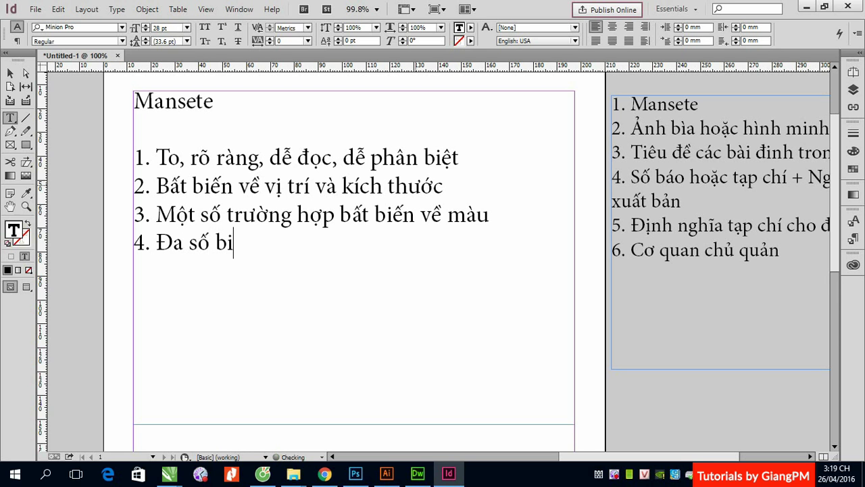
pyautogui.write('ến màu s')
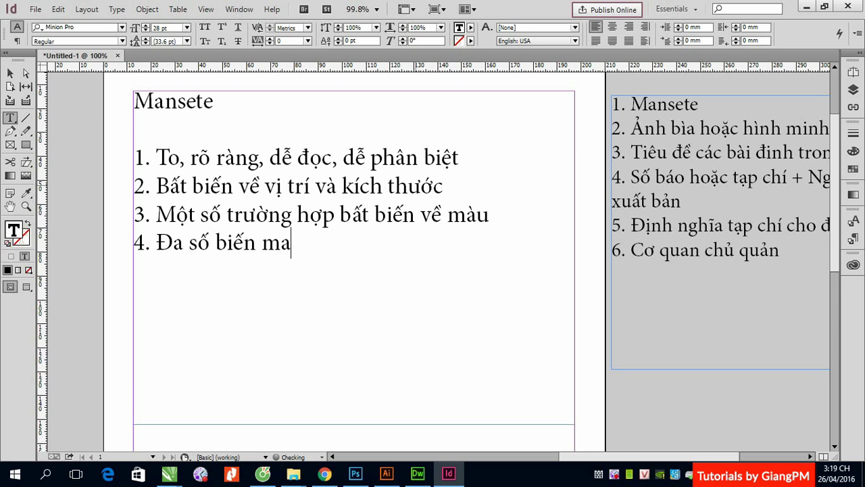
pyautogui.write('ao cho p')
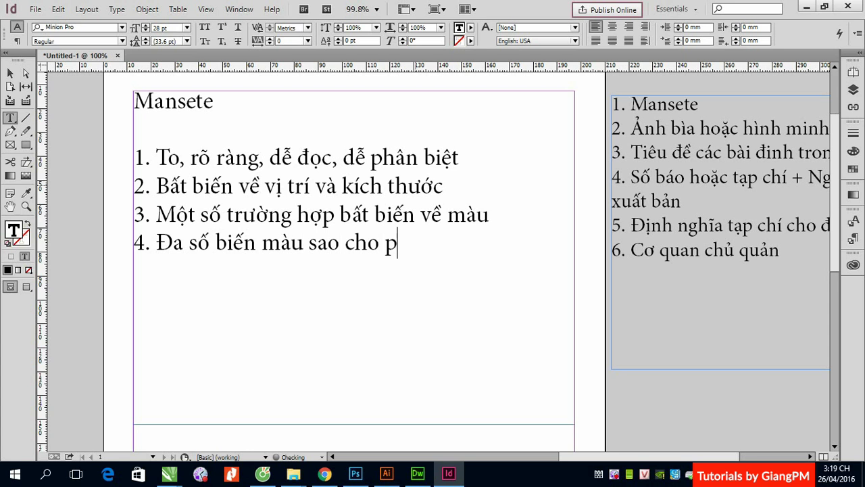
pyautogui.write('hù hợp với')
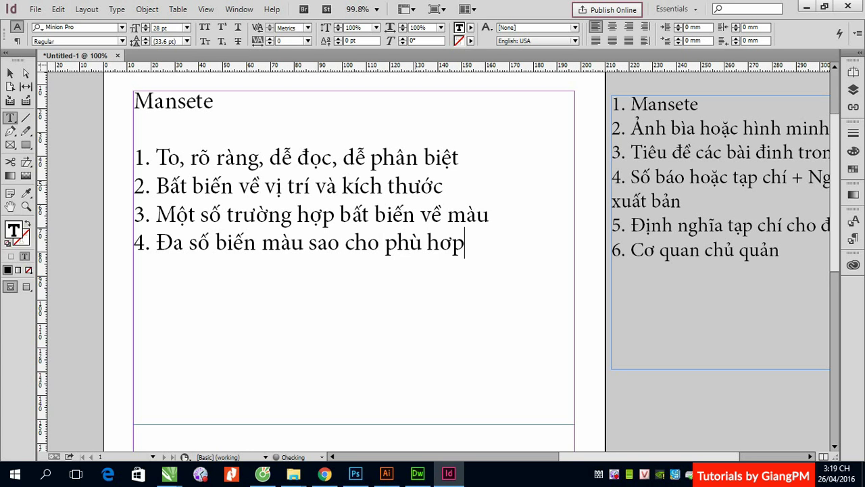
pyautogui.write(' ảnh ')
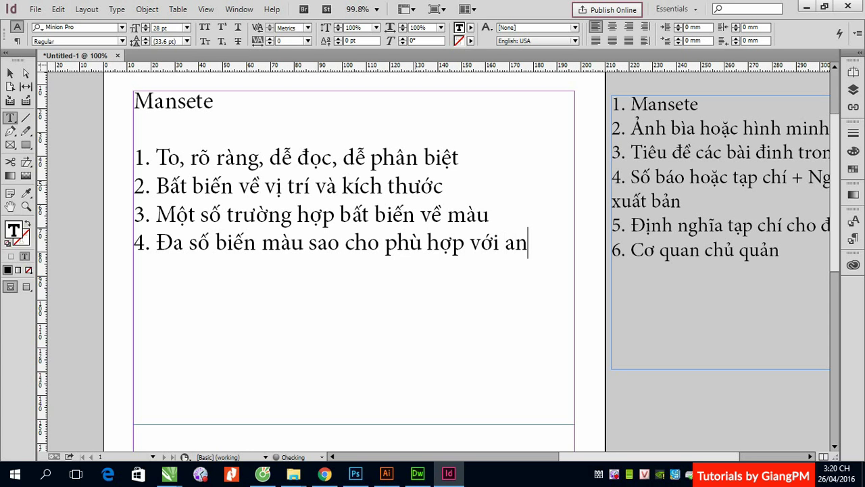
pyautogui.write('bia')
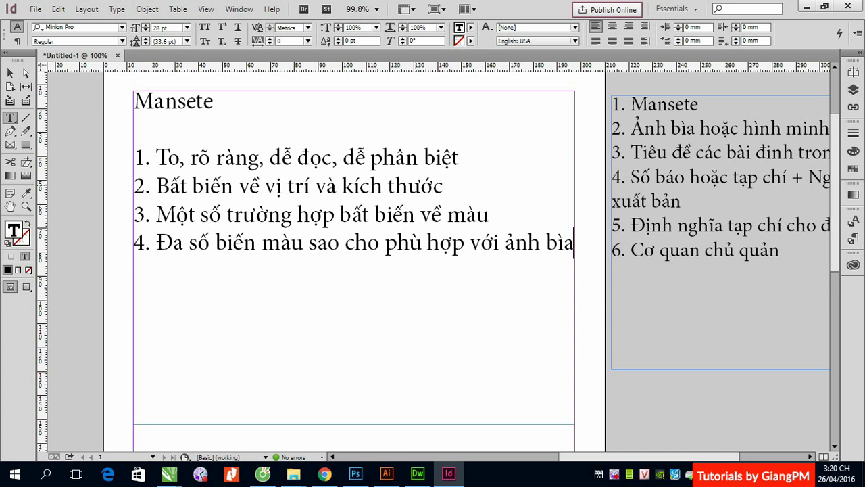
# Add point 5 to the Mansete notes, "Nằm trên cùng so với các phần tử khác", and start a new line below it.
pyautogui.press('Return')
pyautogui.write('5')
pyautogui.write('.')
pyautogui.write('Na')
pyautogui.write('wm')
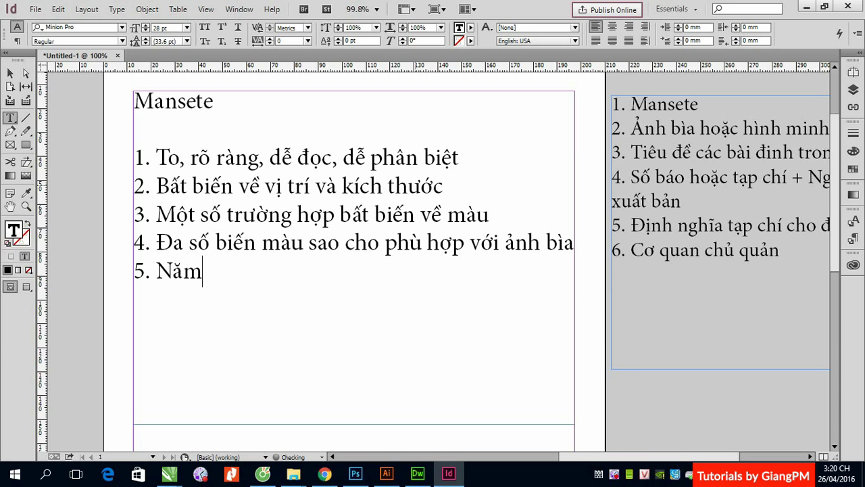
pyautogui.write('f treen cungf sos')
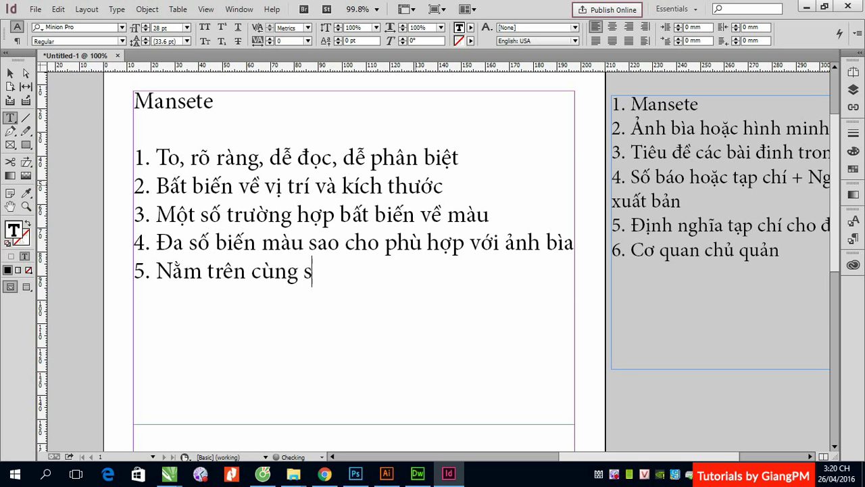
pyautogui.press('BackSpace')
pyautogui.press('BackSpace')
pyautogui.write('o ')
pyautogui.write('vowis ')
pyautogui.write('cacs p')
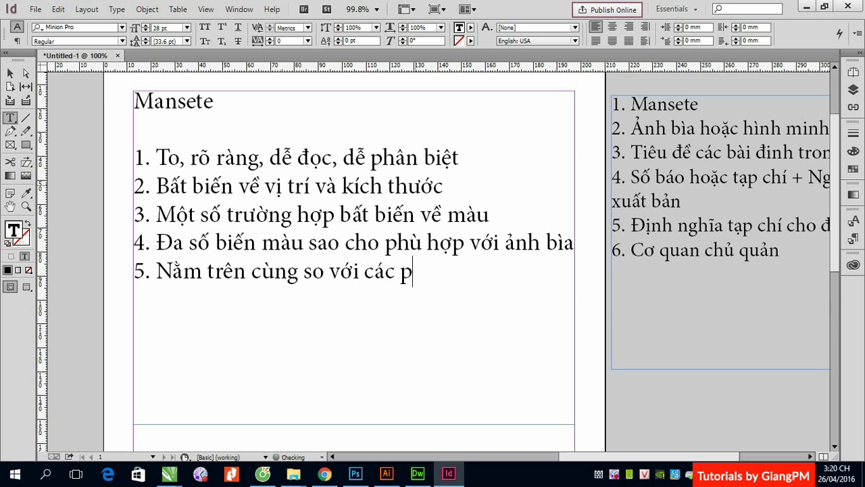
pyautogui.write('haafn tuwr ')
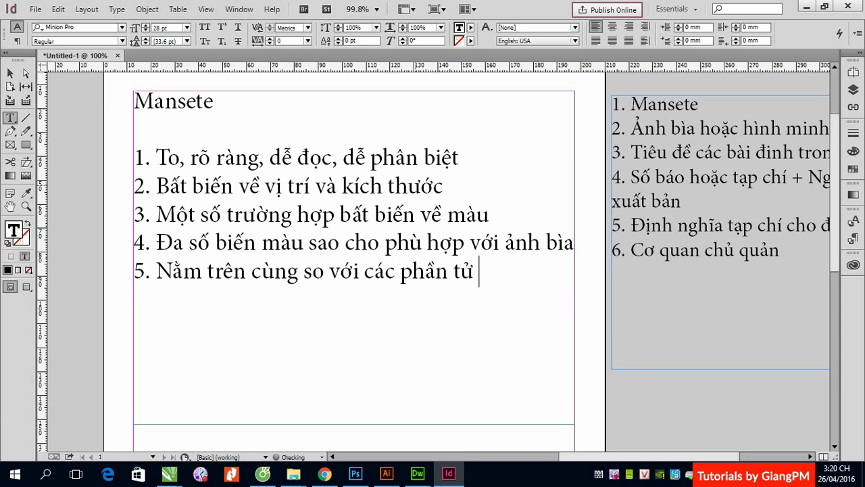
pyautogui.write('khacs')
pyautogui.press('Return')
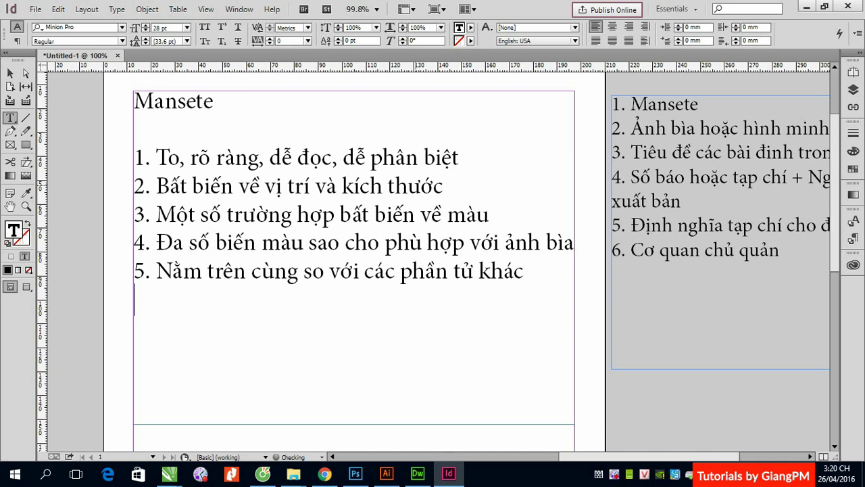
# Add point 6 to the Mansete notes: "Nằm chen cùng ảnh".
pyautogui.write('6')
pyautogui.write('. ')
pyautogui.write('Năm')
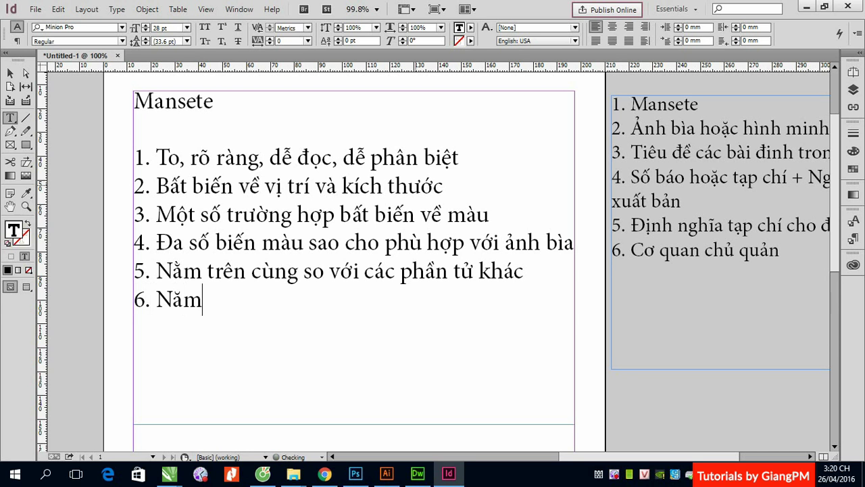
pyautogui.write(' chen cung')
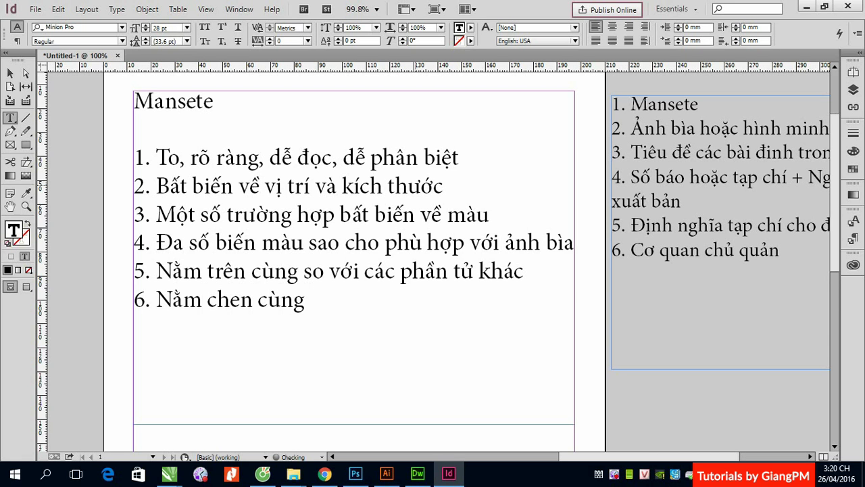
pyautogui.write('f anhr')
# Switch to the Chrome image results and examine how mastheads are layered with the cover photos on the BAZAAR, ELLE and COSMOPOLITAN covers.
pyautogui.click(330, 476)
pyautogui.scroll(5, 250, 257)
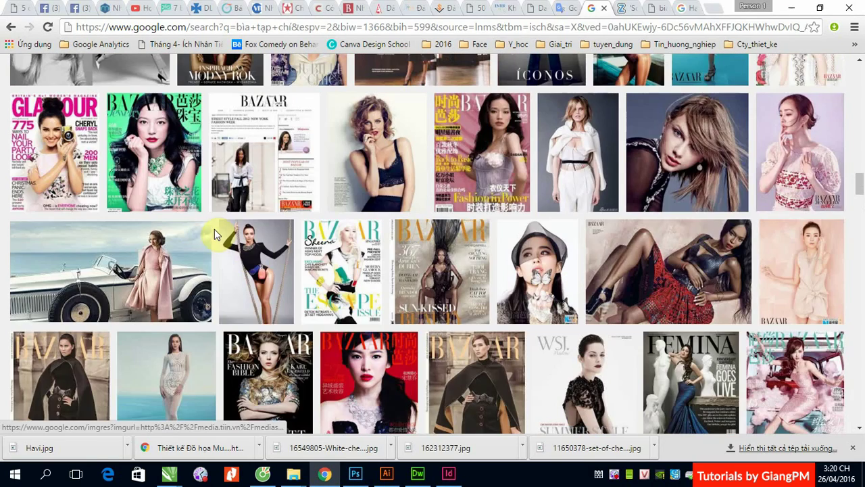
pyautogui.scroll(5, 338, 264)
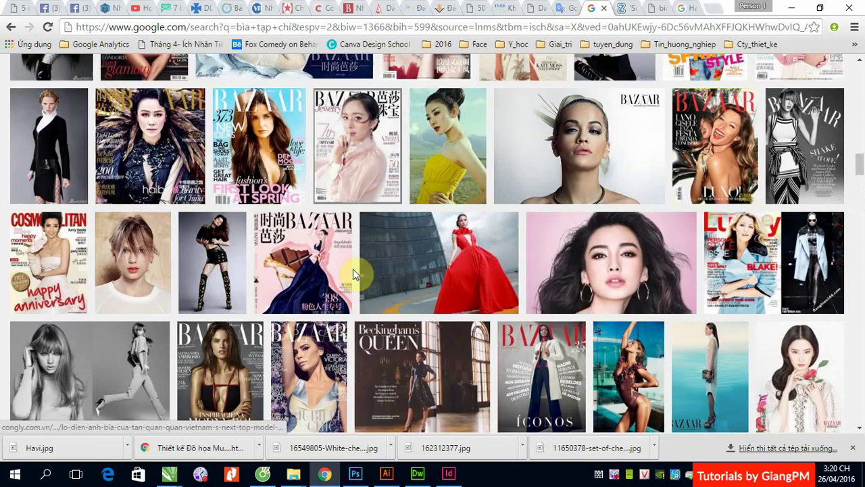
pyautogui.scroll(3, 353, 268)
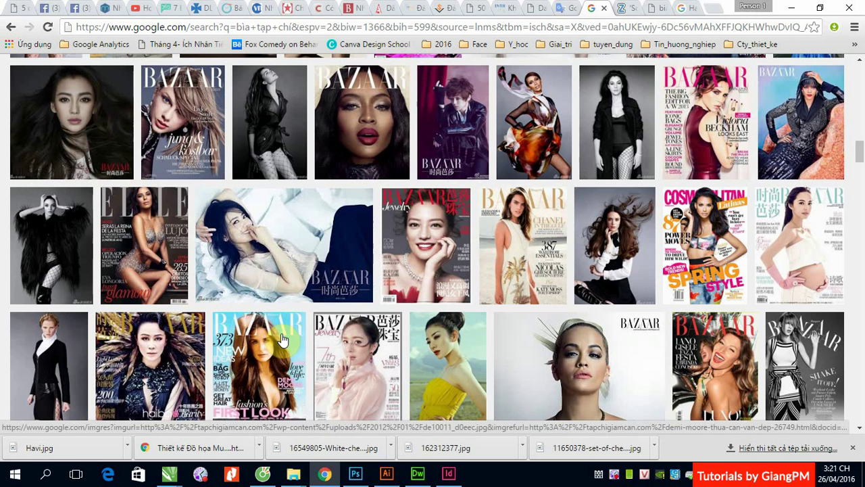
pyautogui.scroll(-3, 192, 313)
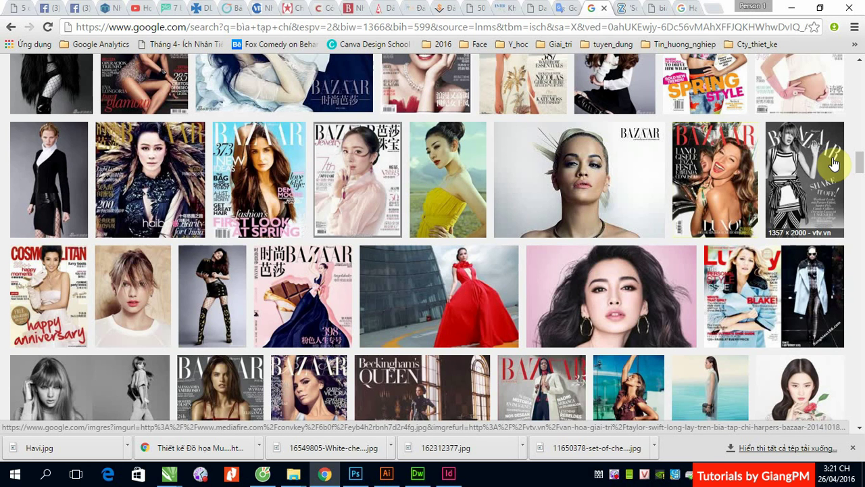
pyautogui.scroll(-3, 833, 164)
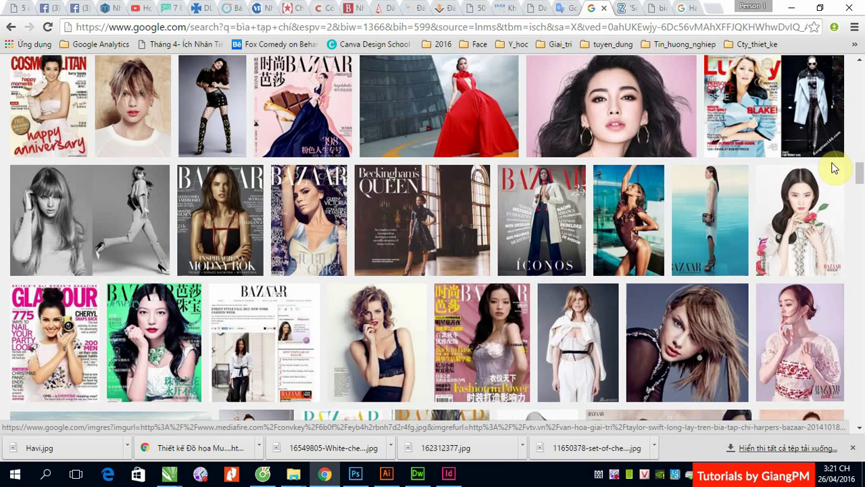
pyautogui.scroll(-3, 832, 171)
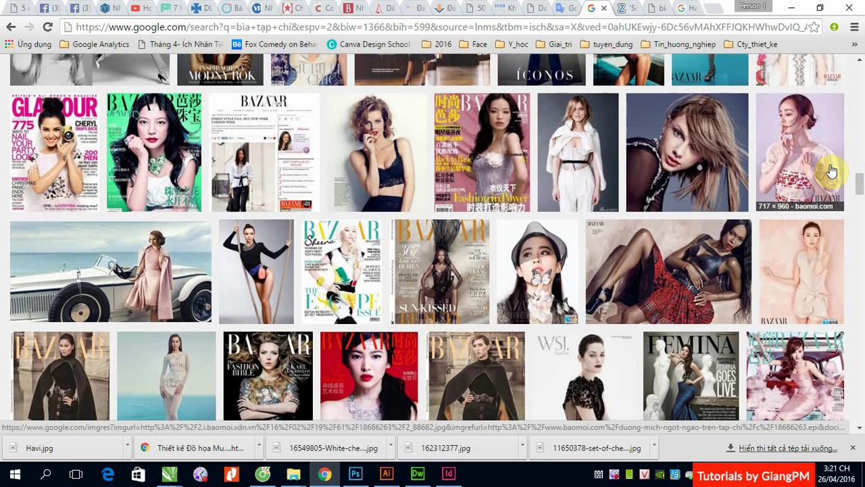
pyautogui.click(831, 171)
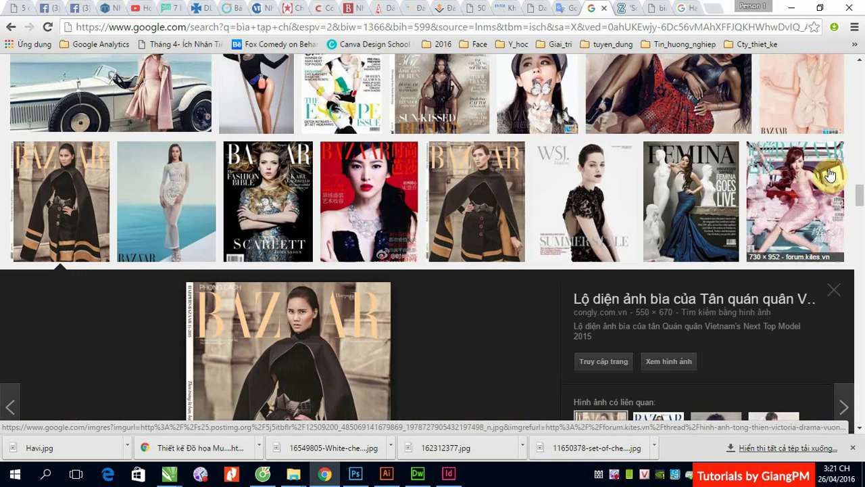
pyautogui.scroll(10, 831, 177)
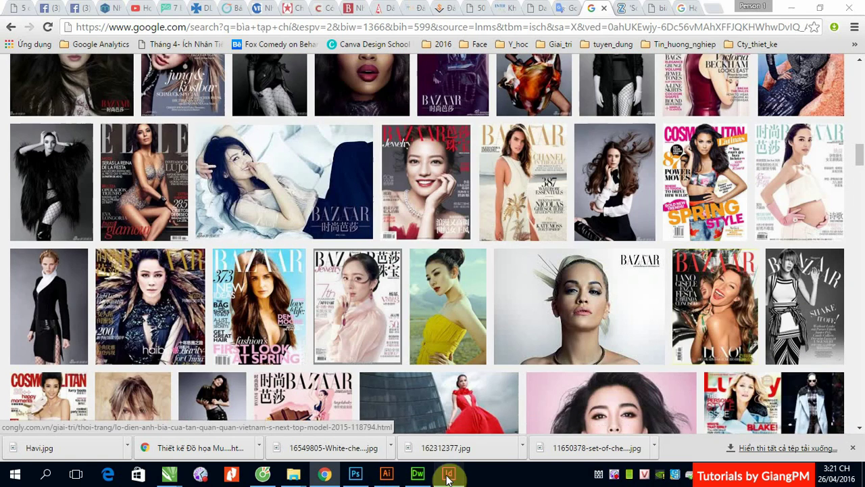
# Switch to InDesign and insert an indented line under point 5 of the Mansete notes: "ảnh chân dung: không quá gần mắt".
pyautogui.click(448, 474)
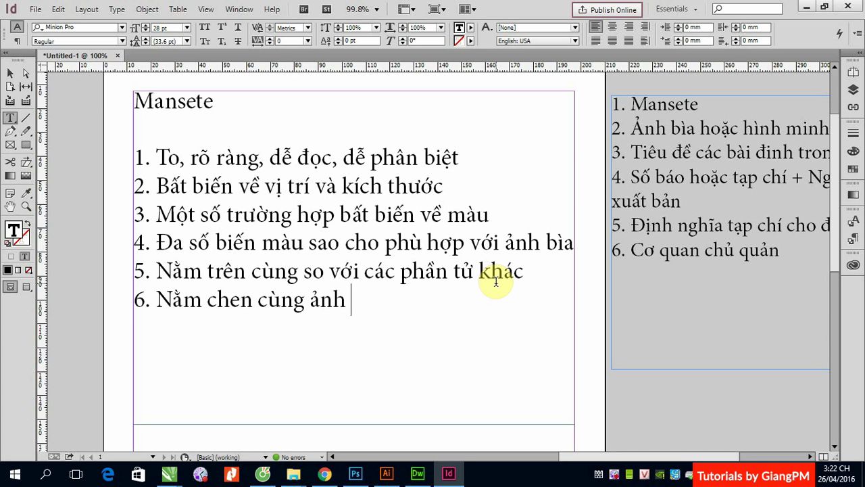
pyautogui.click(534, 269)
pyautogui.press('Return')
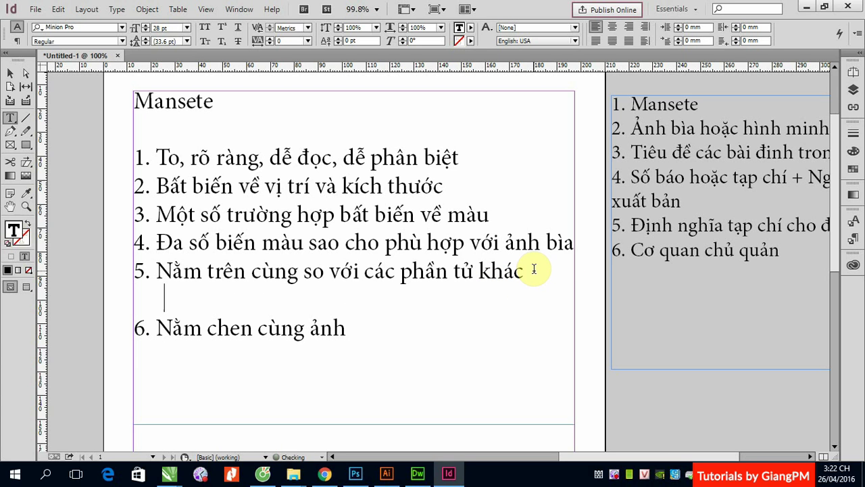
pyautogui.write('ảnh ')
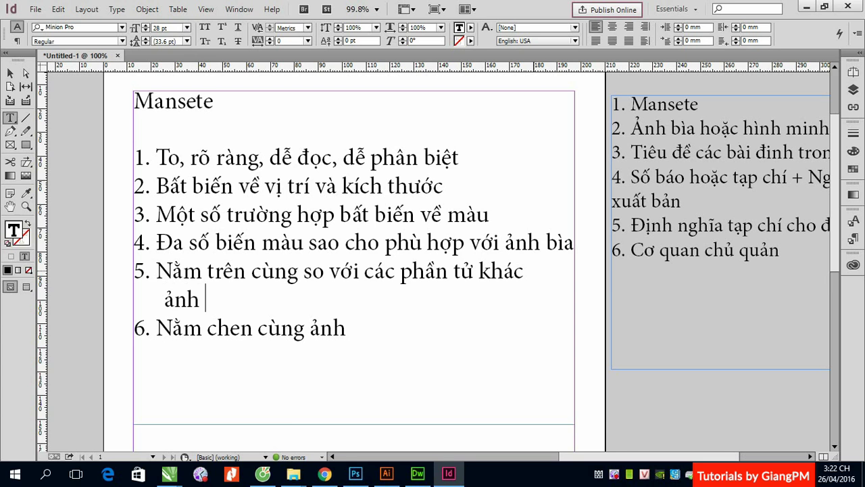
pyautogui.write('chân du')
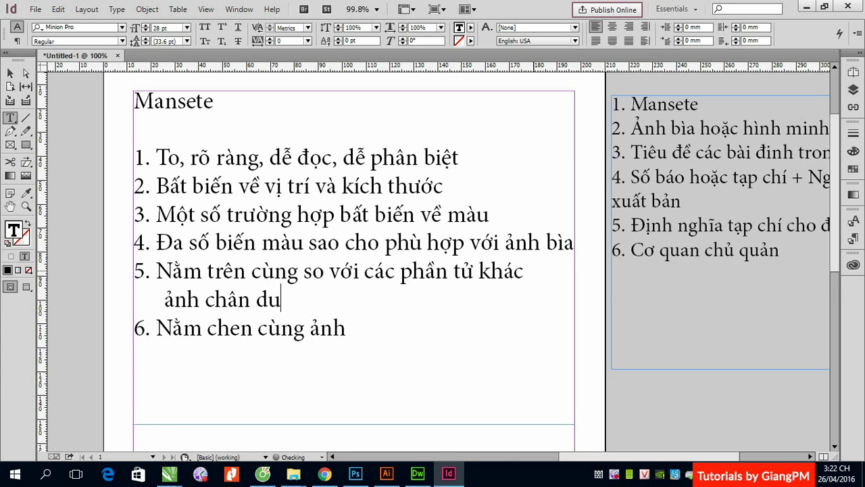
pyautogui.write('ng: không qu')
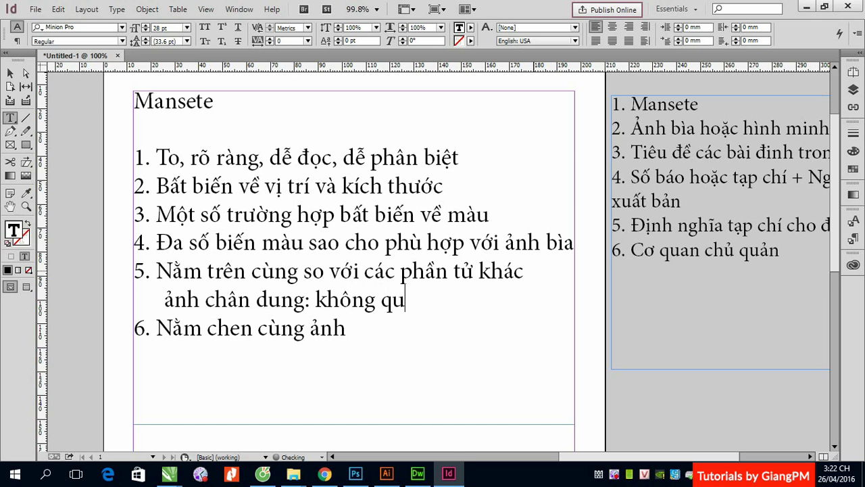
pyautogui.write('á gần')
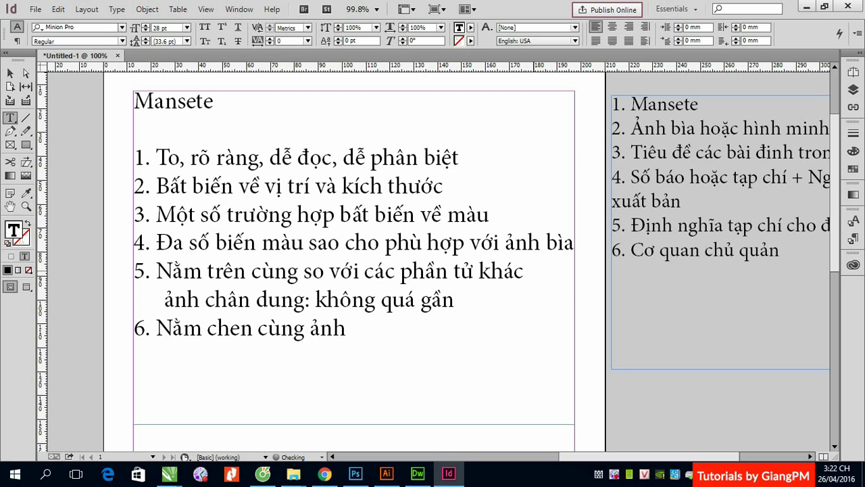
pyautogui.write(' mắt')
# In Chrome, preview the BAZAAR covers "373 New Ideas", "jung & kostbar" and the blue Russian one, examining masthead overlap and distance from the eyes.
pyautogui.click(323, 475)
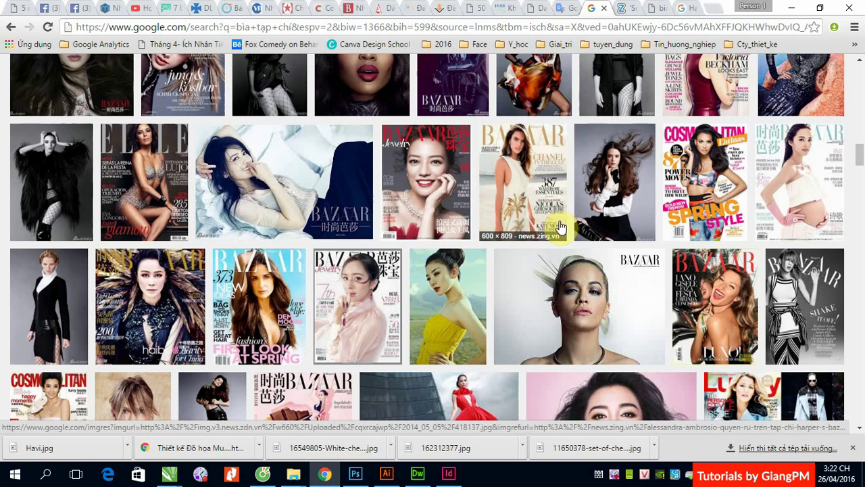
pyautogui.click(278, 271)
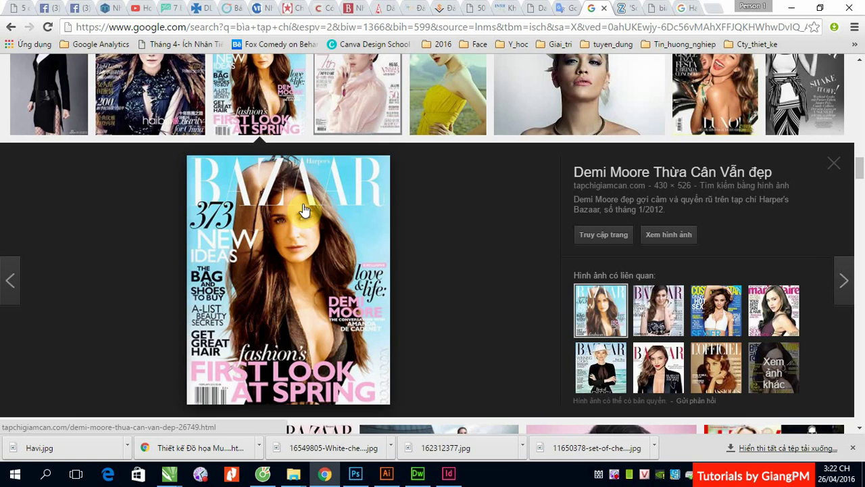
pyautogui.scroll(-6, 305, 213)
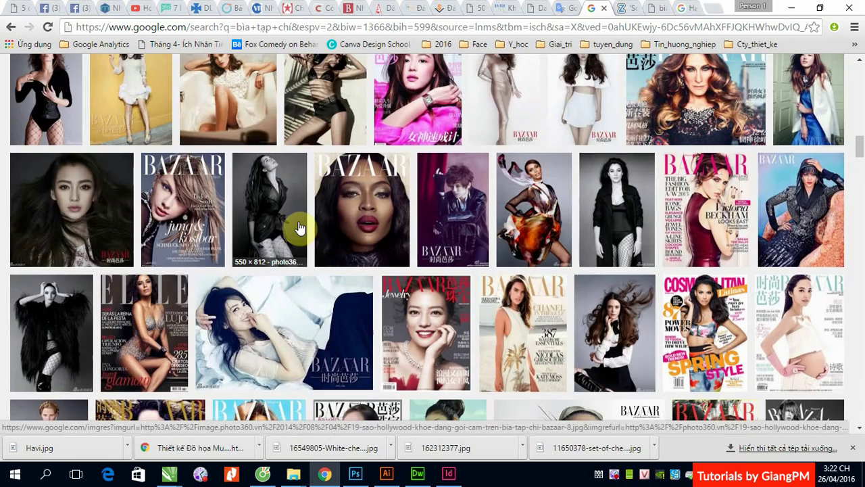
pyautogui.scroll(2, 300, 228)
pyautogui.click(184, 308)
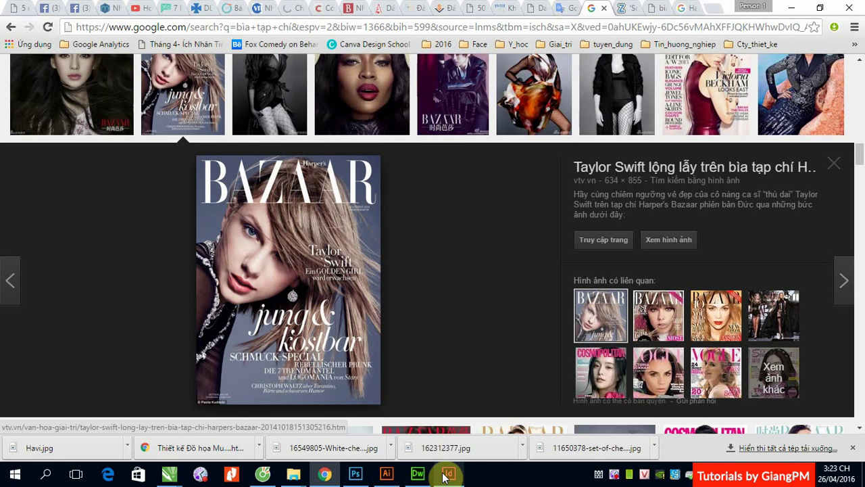
pyautogui.scroll(2, 377, 321)
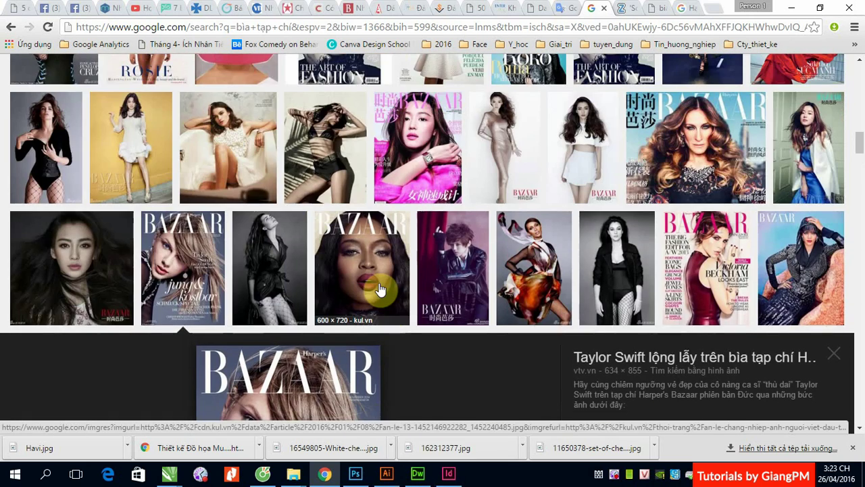
pyautogui.scroll(2, 378, 290)
pyautogui.scroll(3, 379, 291)
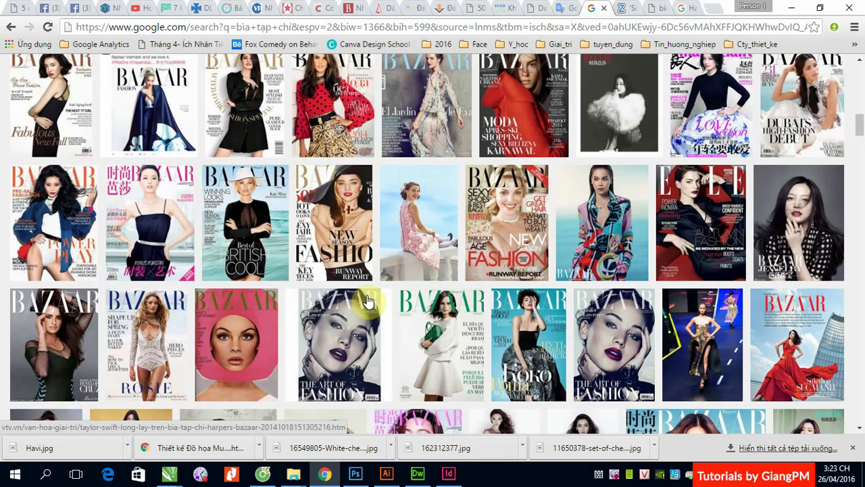
pyautogui.click(517, 306)
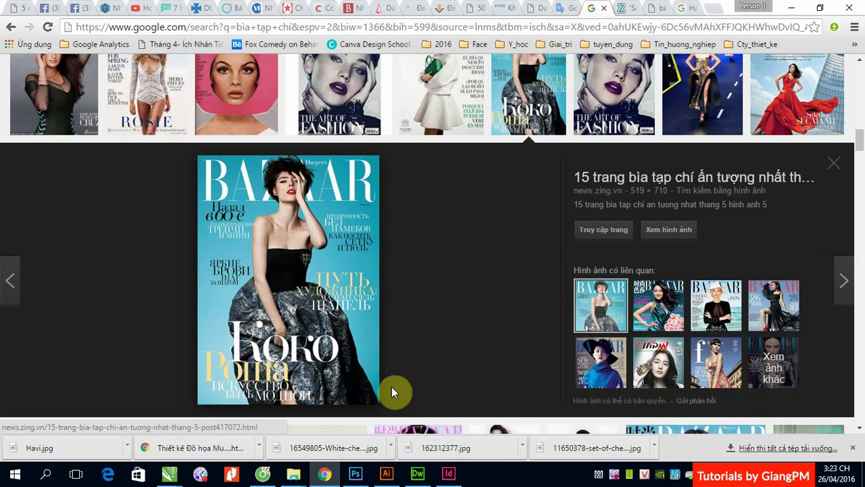
# Switch to InDesign and extend point 6 with ": có thể che 1 phần mansete, nhưng phải đủ để luận ra phần bị che".
pyautogui.click(448, 468)
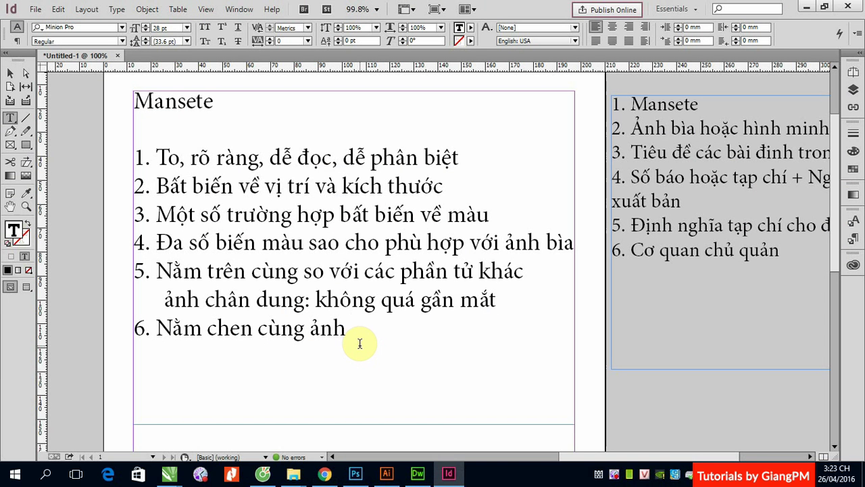
pyautogui.press('BackSpace')
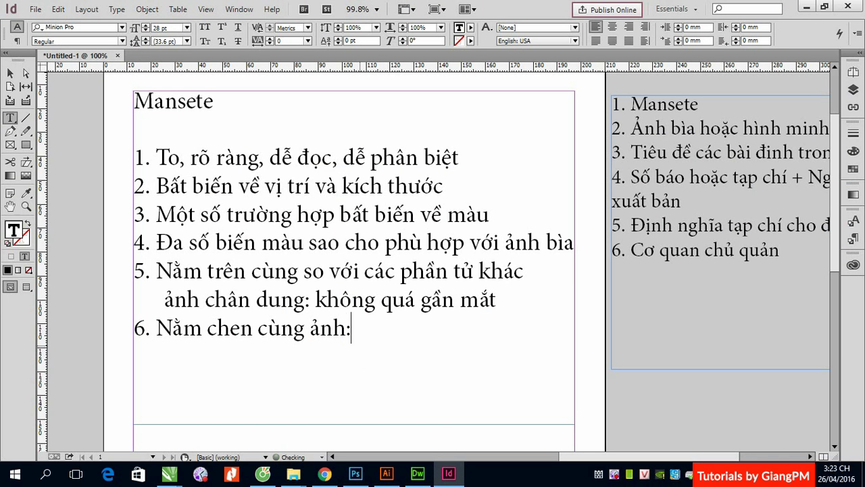
pyautogui.write(': có thể che ')
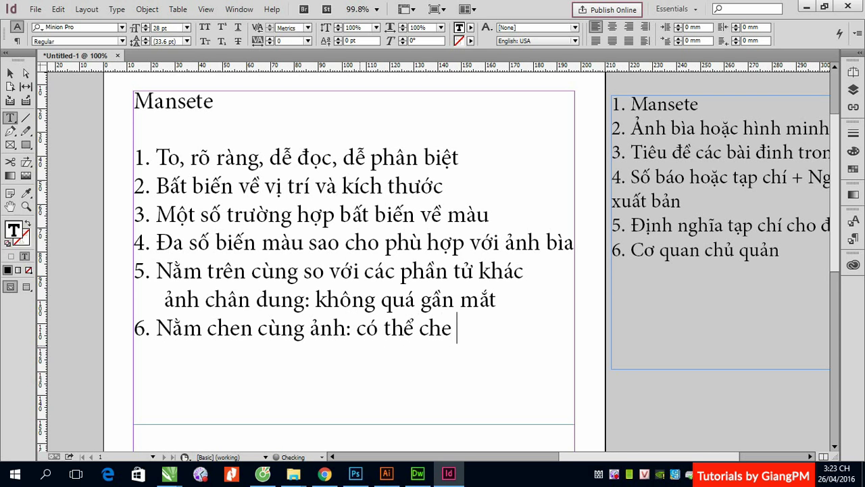
pyautogui.write('1 phần ')
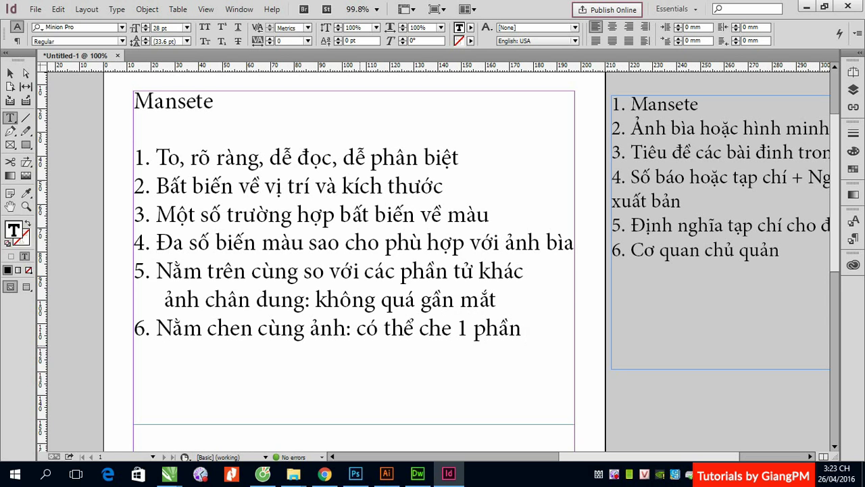
pyautogui.write('manse')
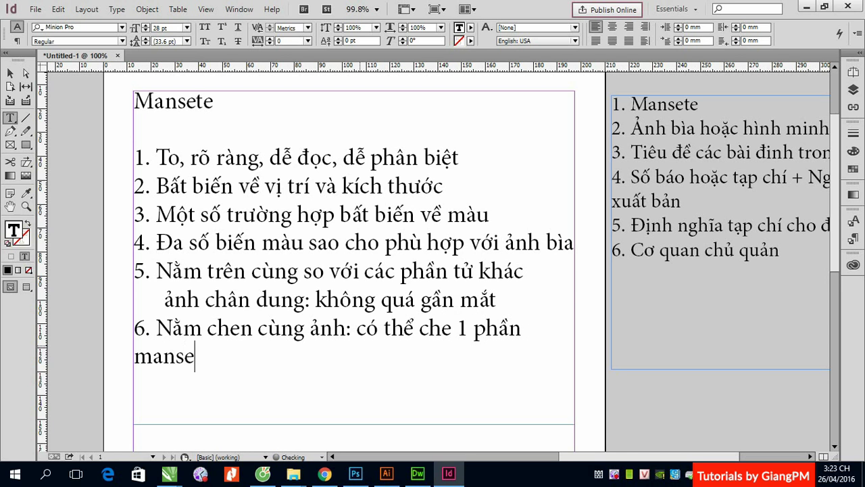
pyautogui.write('te, nh')
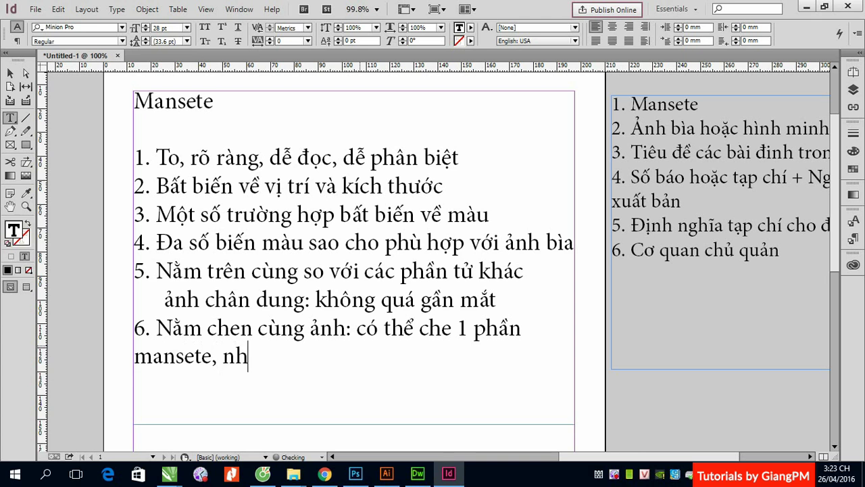
pyautogui.write('ưng phaải ')
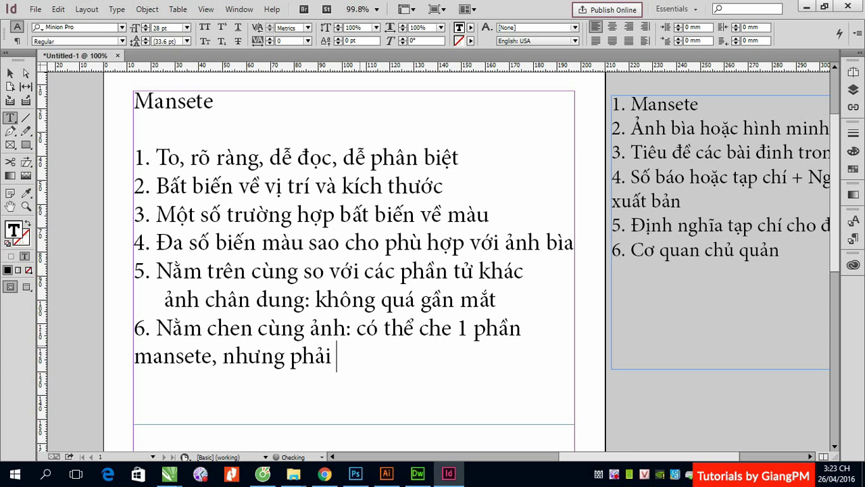
pyautogui.write('đủ để')
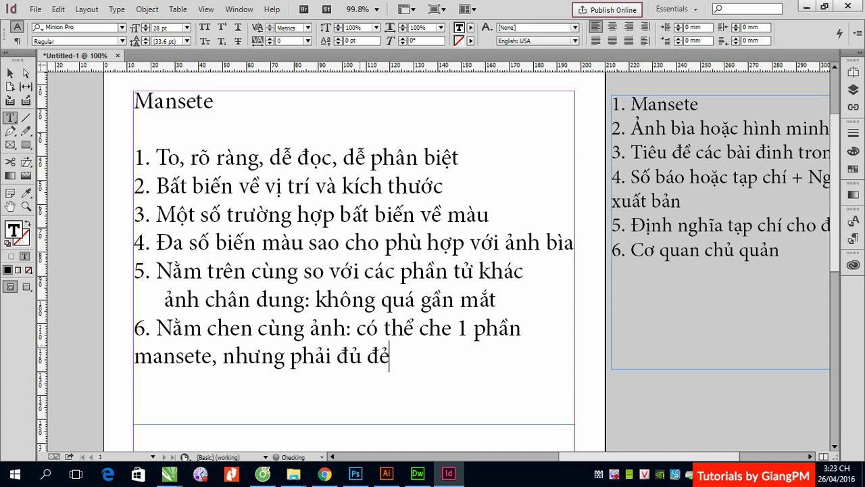
pyautogui.write(' luâ')
pyautogui.write('ận ')
pyautogui.write('ra ')
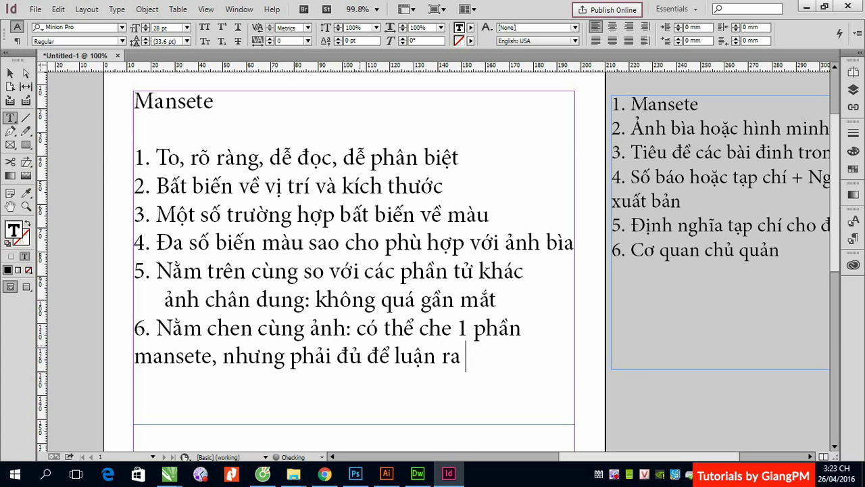
pyautogui.write('phần bị')
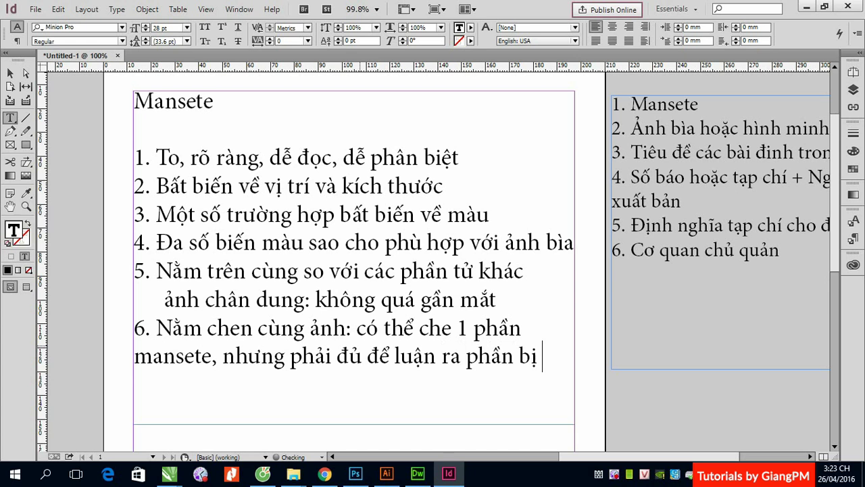
pyautogui.write(' che')
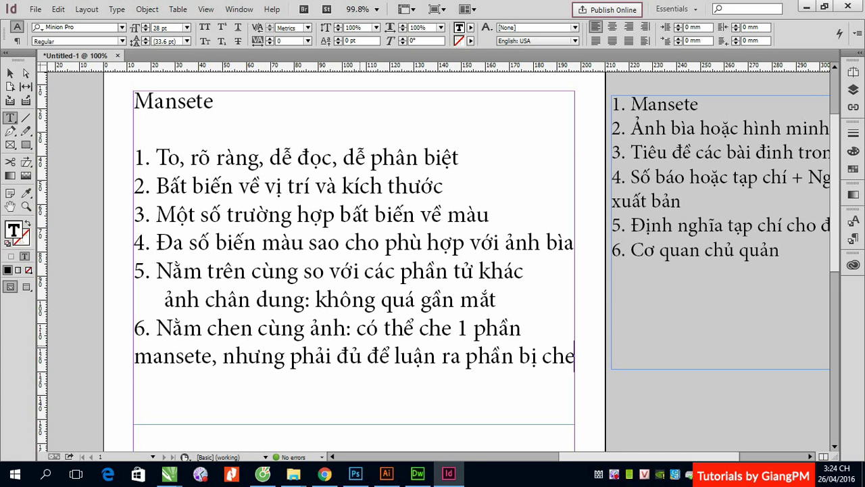
# Add a seventh point to the Mansete notes: "7. Kỹ thuật lồng Mansete vào ảnh bìa".
pyautogui.press('Return')
pyautogui.write('7. Kỹ thu')
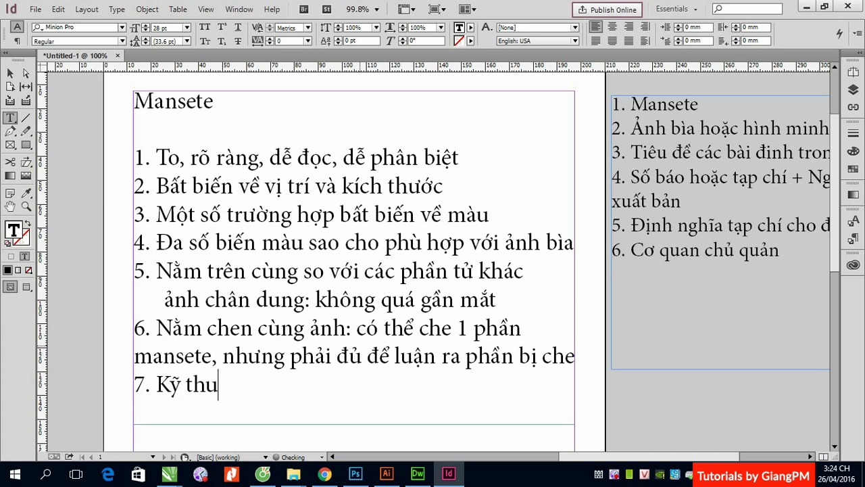
pyautogui.write('ật lồng Man')
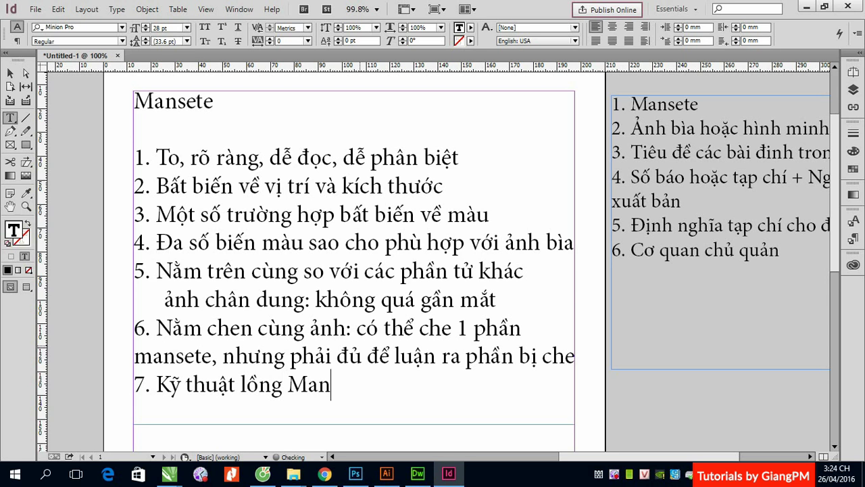
pyautogui.write('sete vaào ')
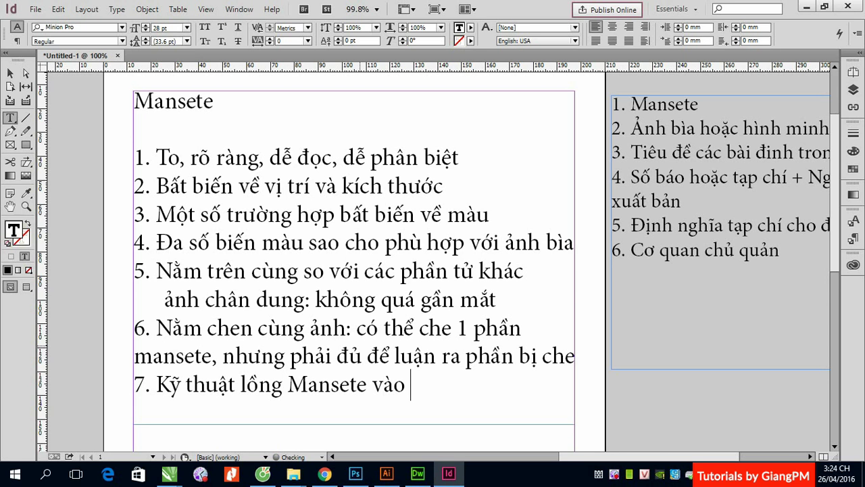
pyautogui.write('ảnh')
pyautogui.write(' bia')
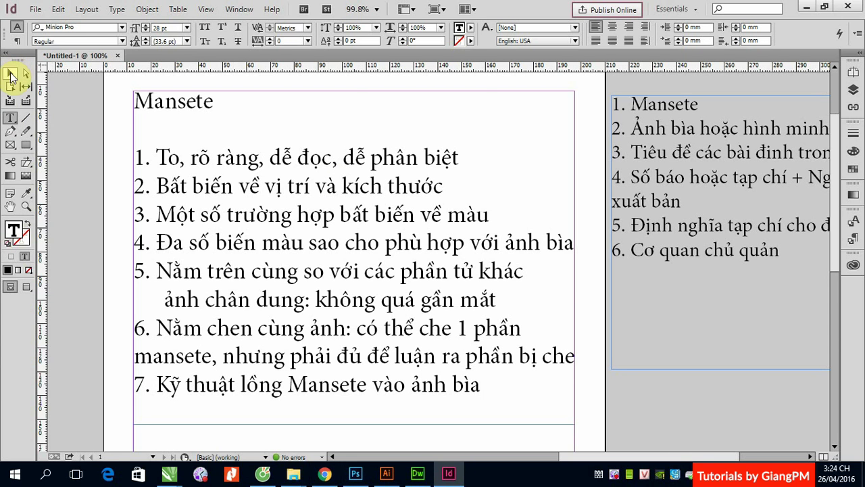
# Move the Mansete notes frame off the page onto the pasteboard, directly beneath the list of cover elements.
pyautogui.click(10, 76)
pyautogui.moveTo(518, 367); pyautogui.dragTo(383, 332)
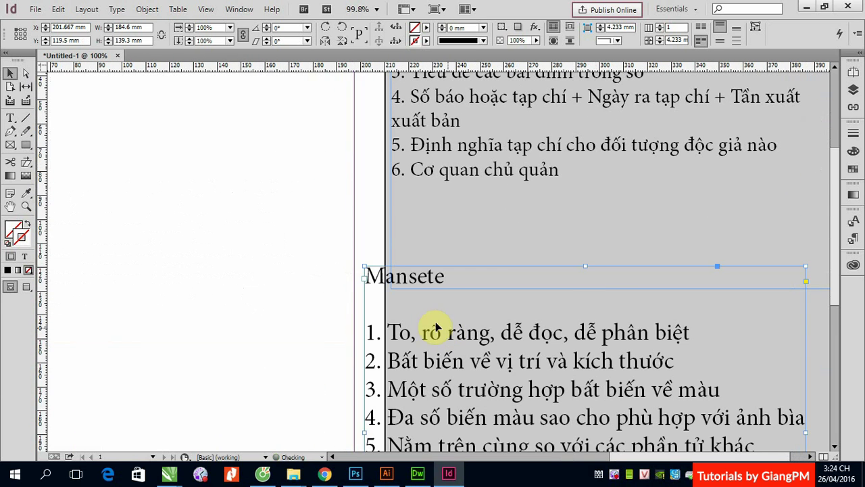
pyautogui.moveTo(438, 335); pyautogui.dragTo(471, 362)
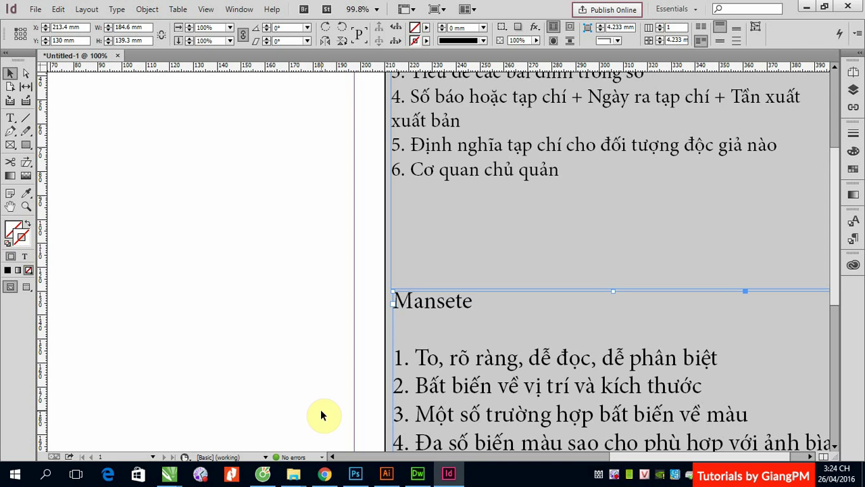
# Move the cover elements list and the Mansete notes to the pasteboard left of the page, one above the other.
pyautogui.hotkey('ctrl', '-')
pyautogui.hotkey('ctrl', '-')
pyautogui.hotkey('ctrl', '-')
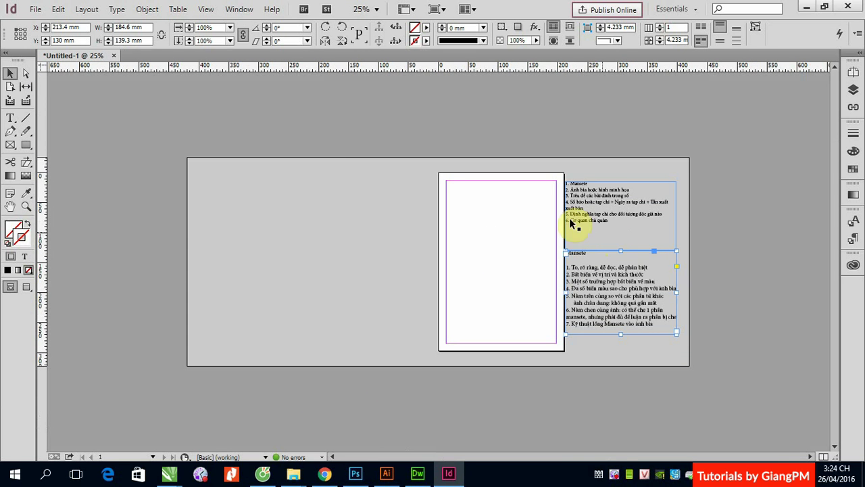
pyautogui.moveTo(437, 173); pyautogui.dragTo(585, 358)
pyautogui.moveTo(620, 120); pyautogui.dragTo(122, 115)
pyautogui.moveTo(623, 281); pyautogui.dragTo(125, 293)
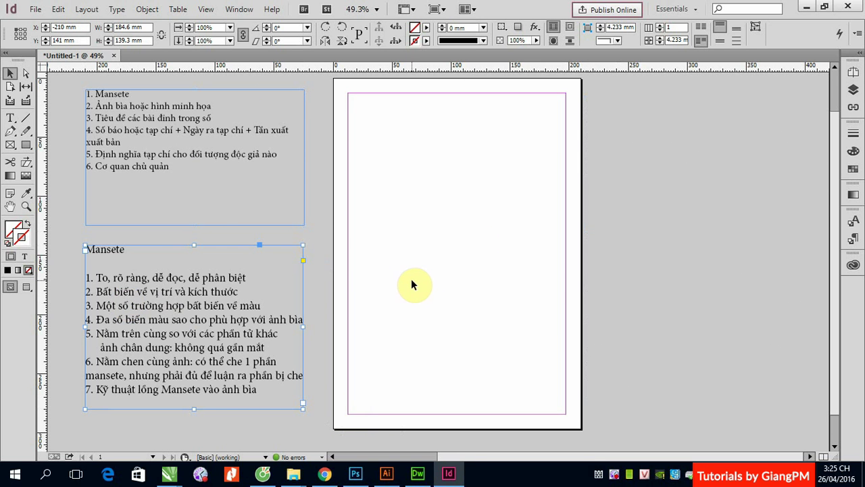
# Place the image Havi.jpg from the Desktop folder at the page's upper-left corner, keeping the Mansete notes frame intact.
pyautogui.click(34, 9)
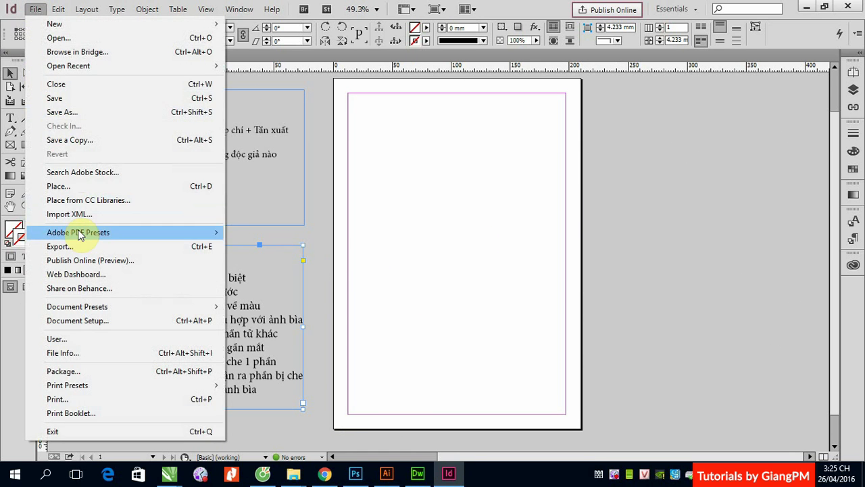
pyautogui.click(76, 188)
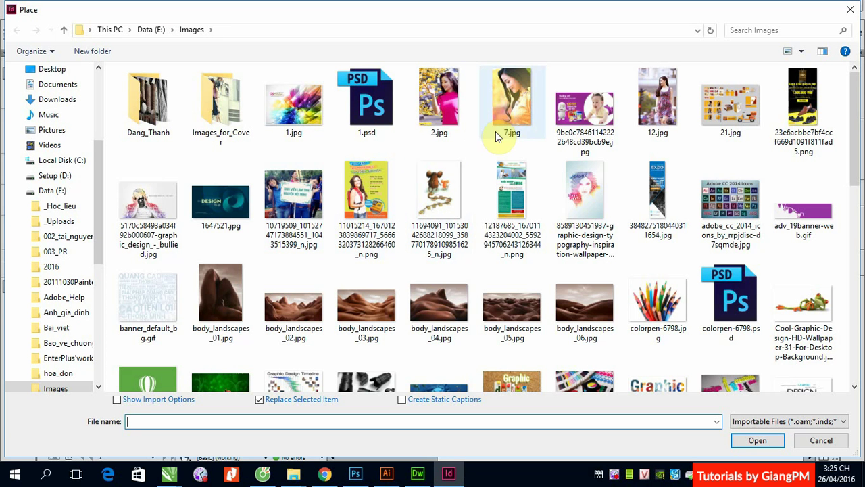
pyautogui.click(49, 70)
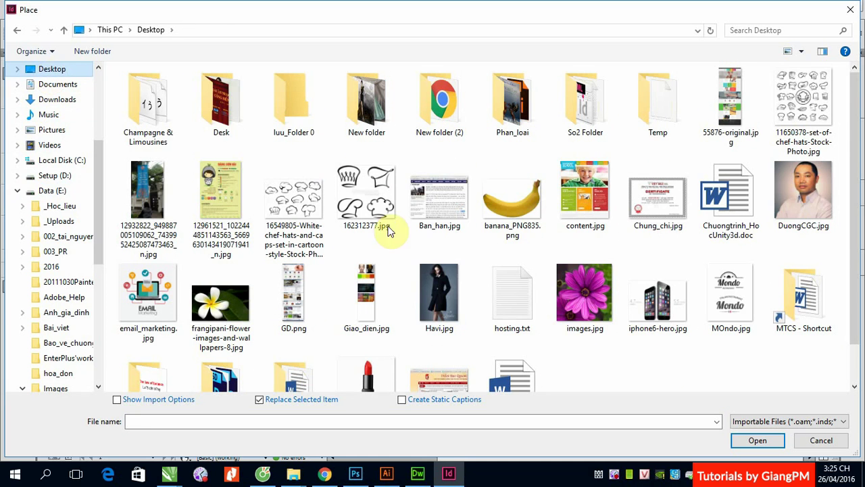
pyautogui.click(439, 292)
pyautogui.click(769, 446)
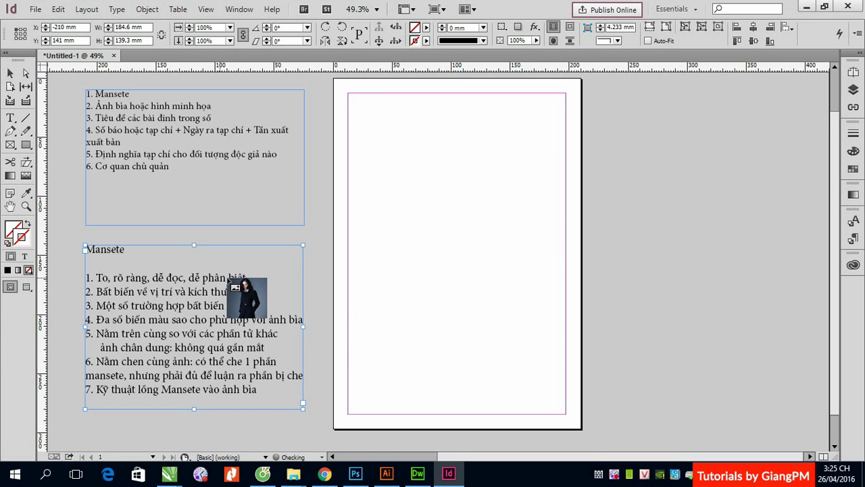
pyautogui.hotkey('ctrl', 'z')
pyautogui.click(338, 78)
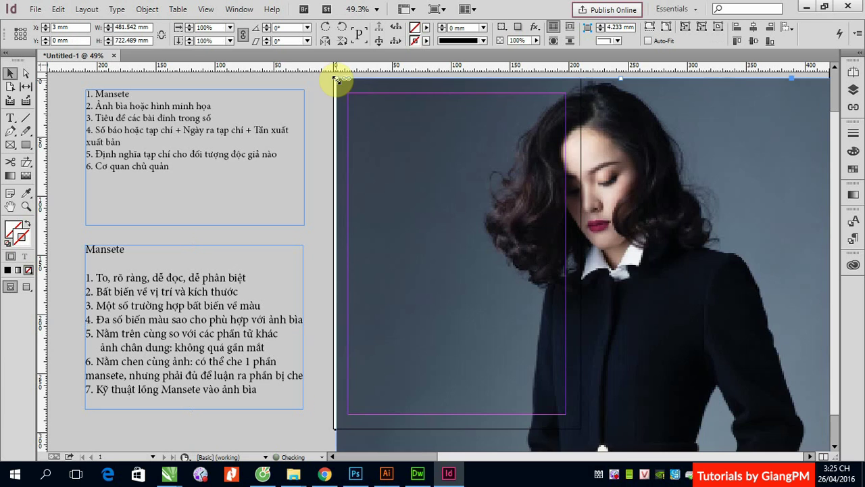
# Align the placed photo's upper-left corner with the page corner at X 0 mm, Y 0 mm.
pyautogui.scroll(-4, 572, 205)
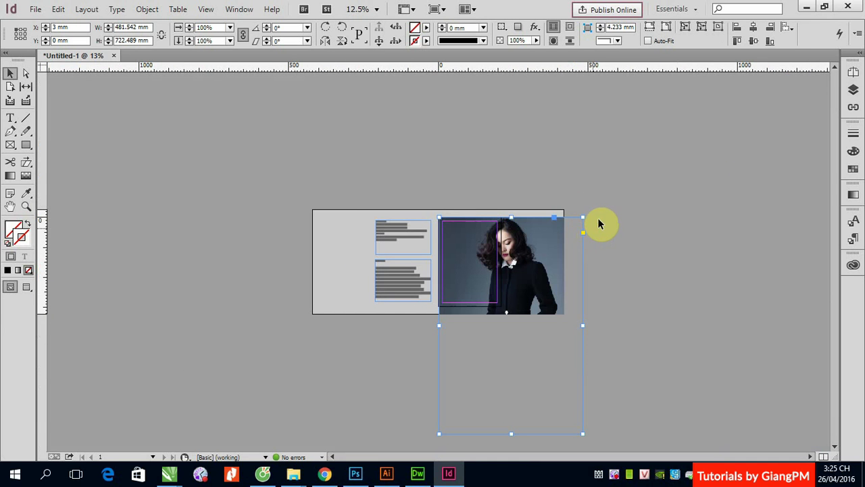
pyautogui.hotkey('ctrl', '=')
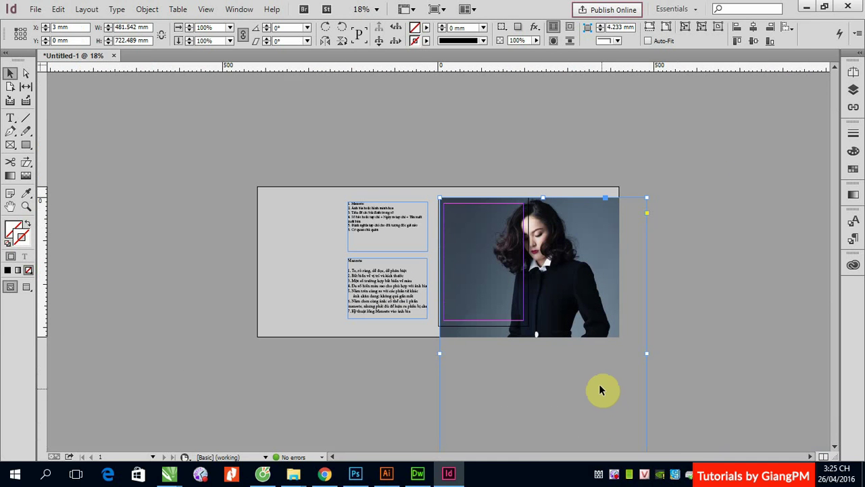
pyautogui.scroll(4, 507, 243)
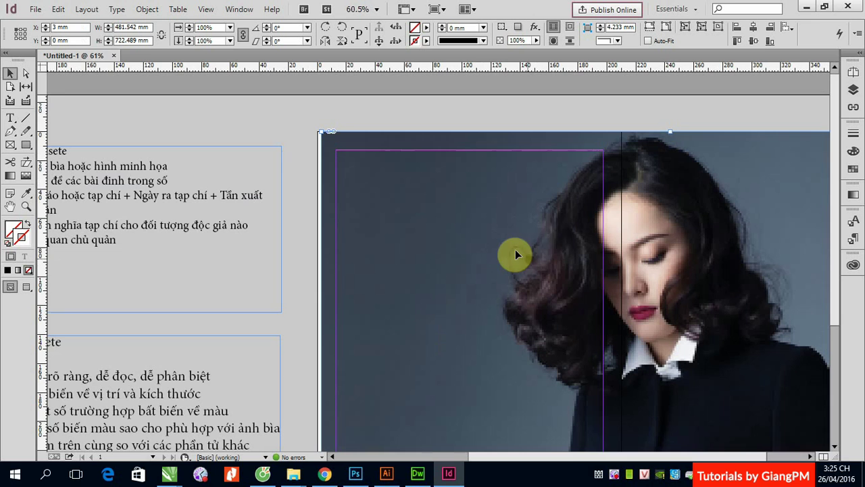
pyautogui.moveTo(684, 184); pyautogui.dragTo(687, 188)
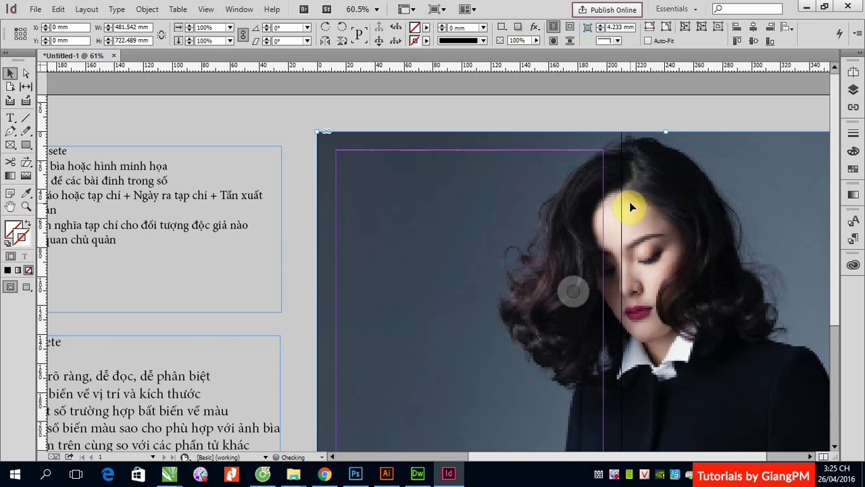
# Scale the photo together with its frame proportionally to about 216 × 324 mm, undoing a first attempt that only crops the frame.
pyautogui.hotkey('ctrl', '-')
pyautogui.hotkey('ctrl', '-')
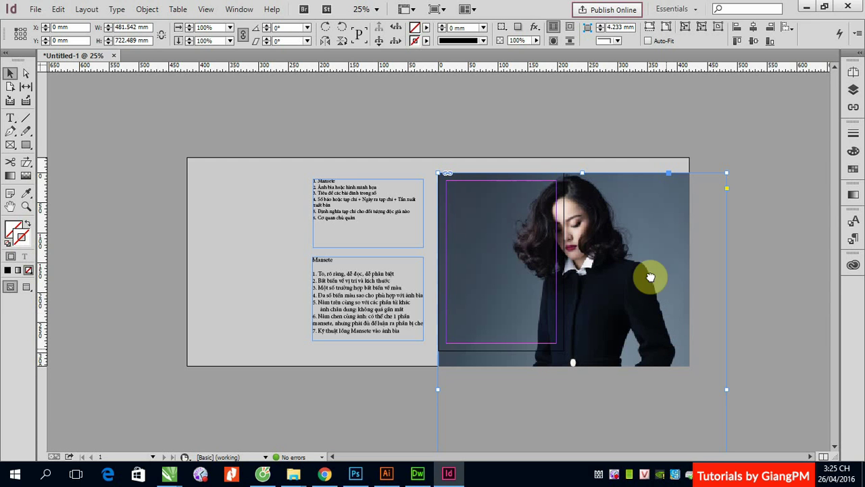
pyautogui.hotkey('ctrl', '-')
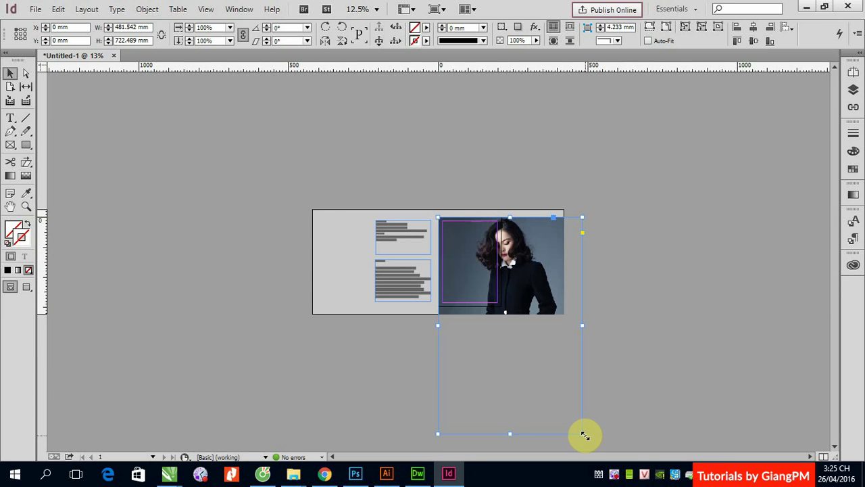
pyautogui.moveTo(582, 436); pyautogui.dragTo(505, 292)
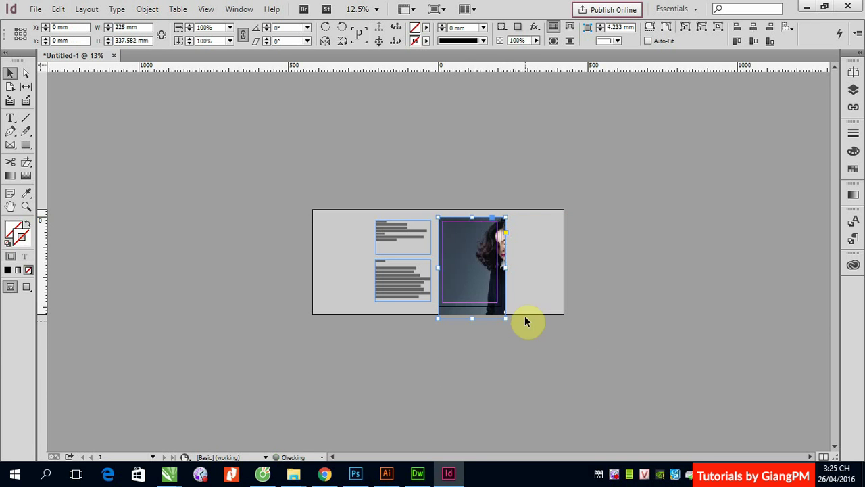
pyautogui.hotkey('ctrl', 'z')
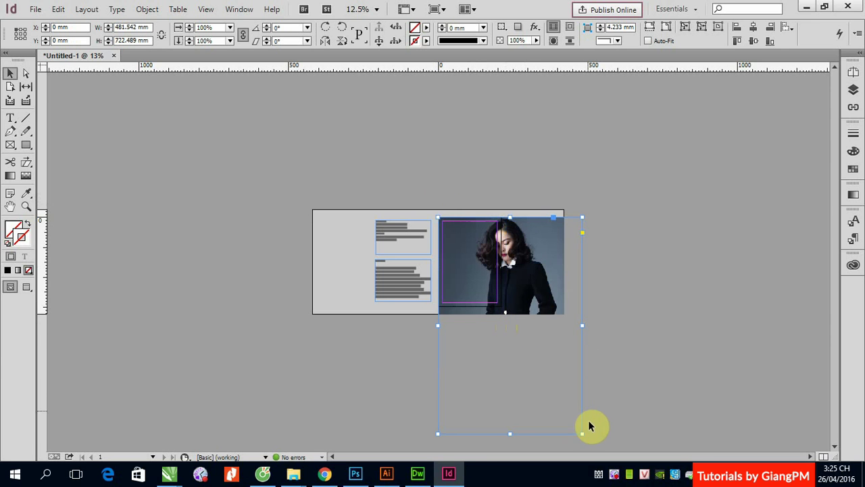
pyautogui.moveTo(526, 354); pyautogui.dragTo(502, 340)
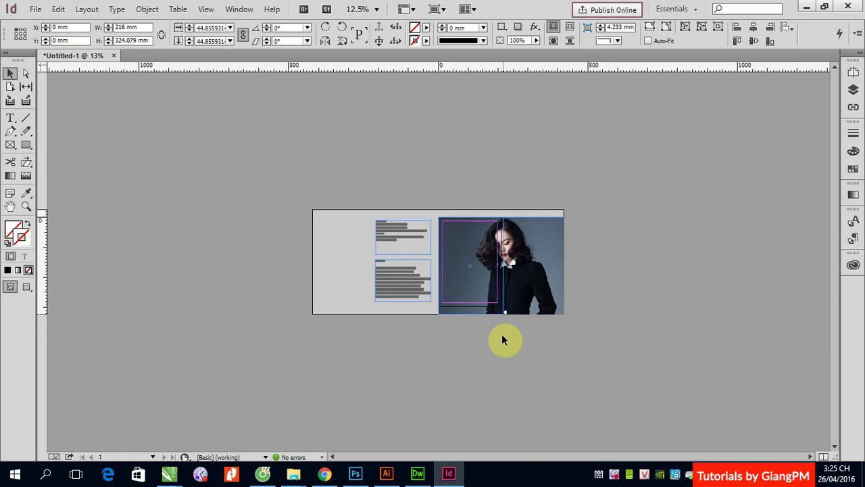
pyautogui.hotkey('ctrl', '0')
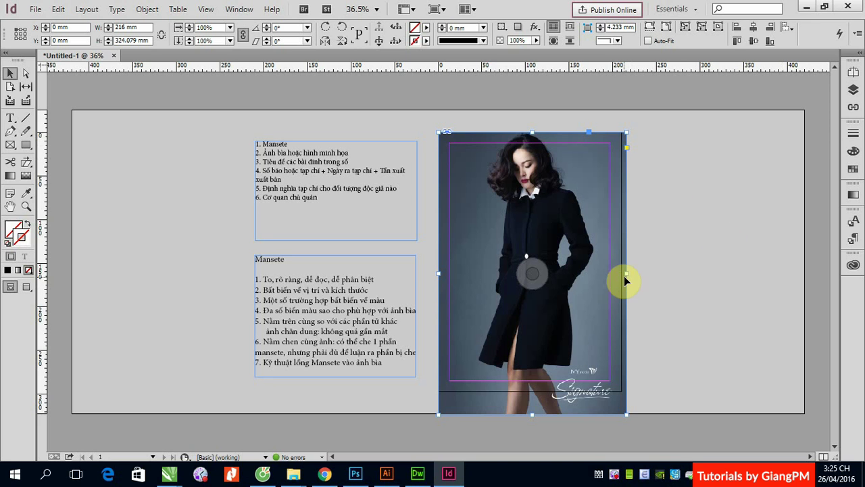
# Crop the photo frame to 210 × 297 mm and enlarge it past the page's upper, right and lower edges to about 217 × 307 mm.
pyautogui.moveTo(625, 274); pyautogui.dragTo(620, 272)
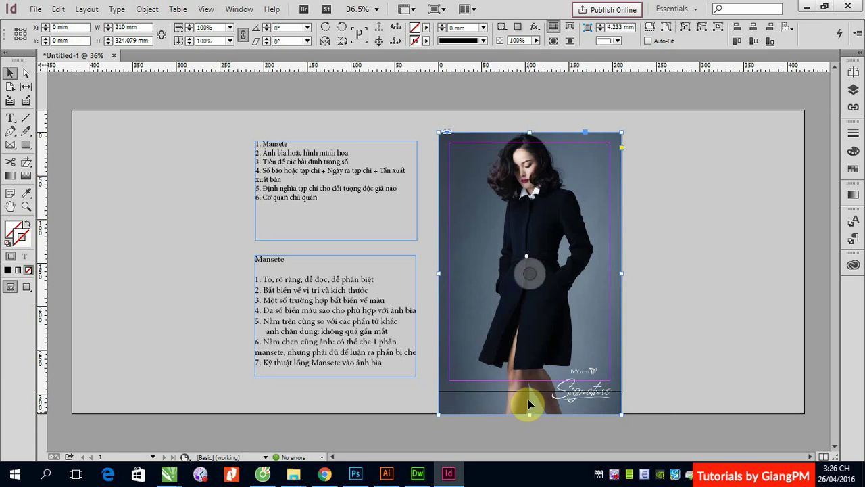
pyautogui.moveTo(528, 404)
pyautogui.mouseDown()
pyautogui.moveTo(536, 412)
pyautogui.moveTo(529, 390)
pyautogui.mouseUp()
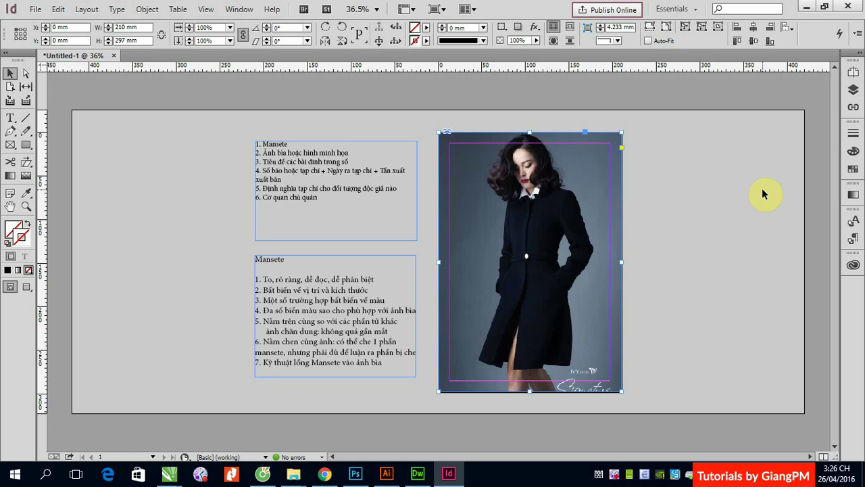
pyautogui.moveTo(622, 132); pyautogui.dragTo(624, 127)
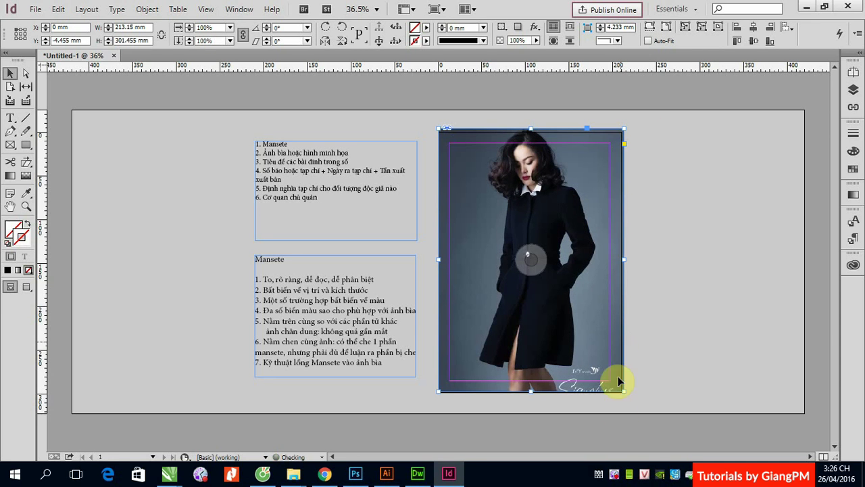
pyautogui.moveTo(622, 390); pyautogui.dragTo(628, 397)
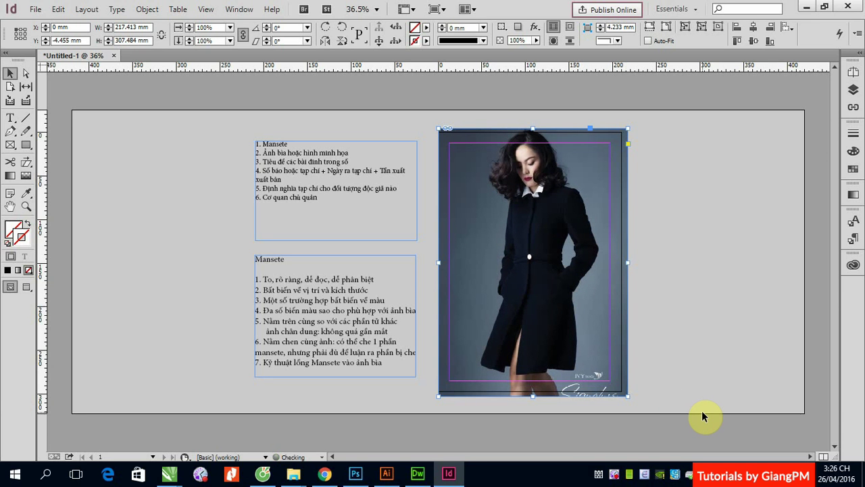
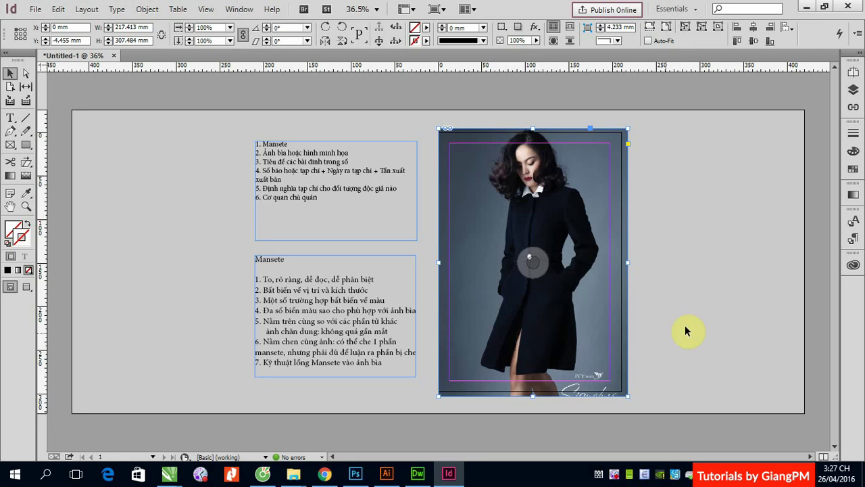
pyautogui.click(661, 317)
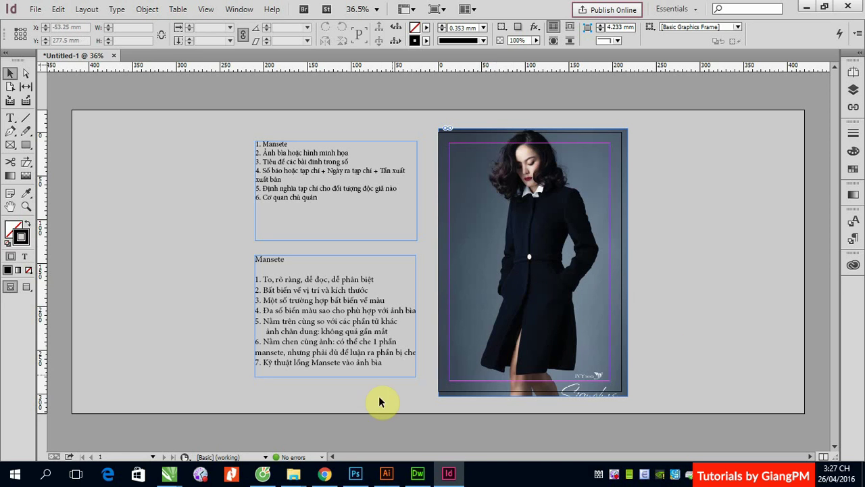
# Switch to the portrait image search in Chrome and look through the results for another photo suitable for the cover.
pyautogui.click(325, 473)
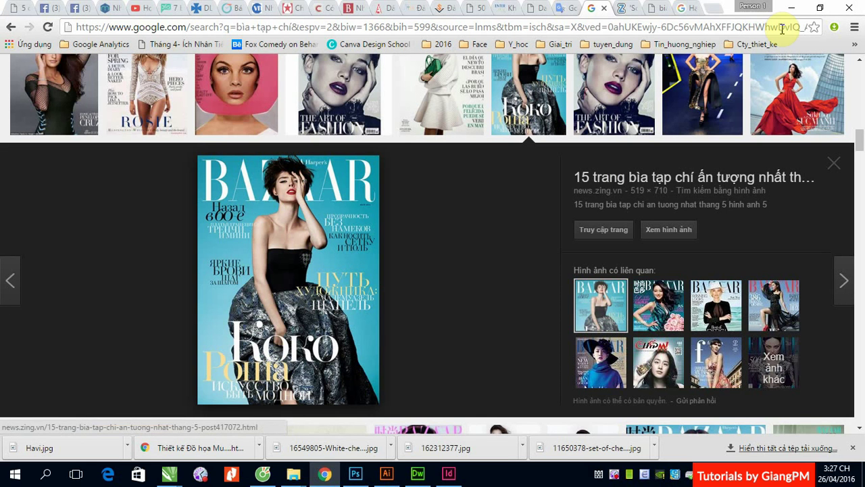
pyautogui.click(684, 7)
pyautogui.scroll(-4, 465, 232)
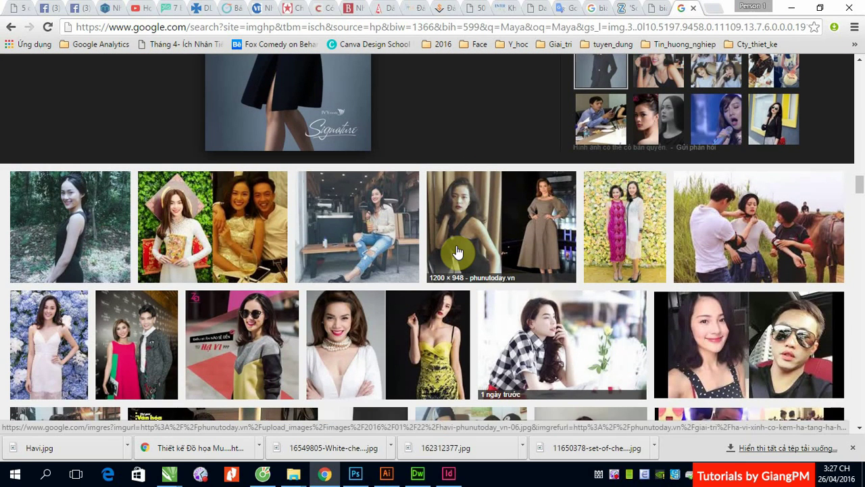
pyautogui.scroll(-3, 457, 252)
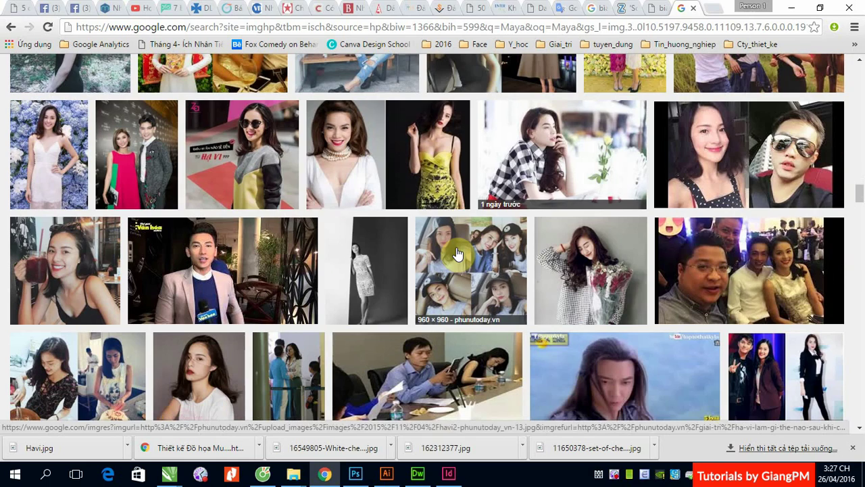
pyautogui.scroll(-1, 556, 261)
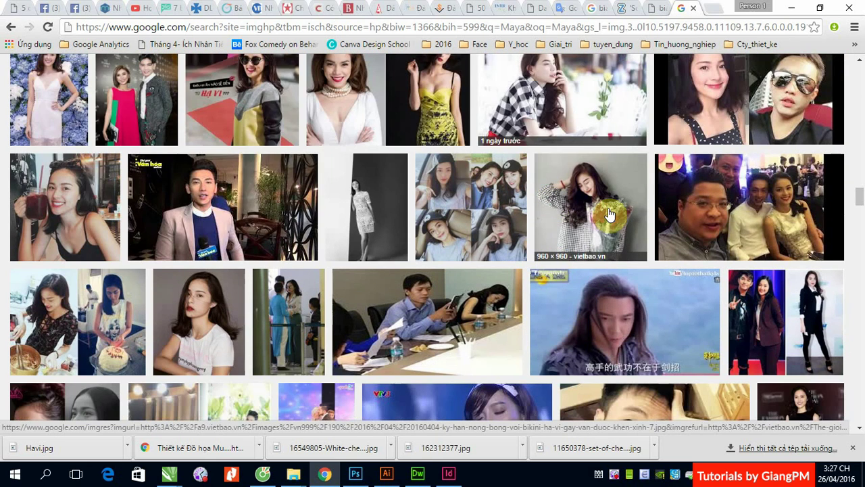
pyautogui.scroll(-3, 607, 214)
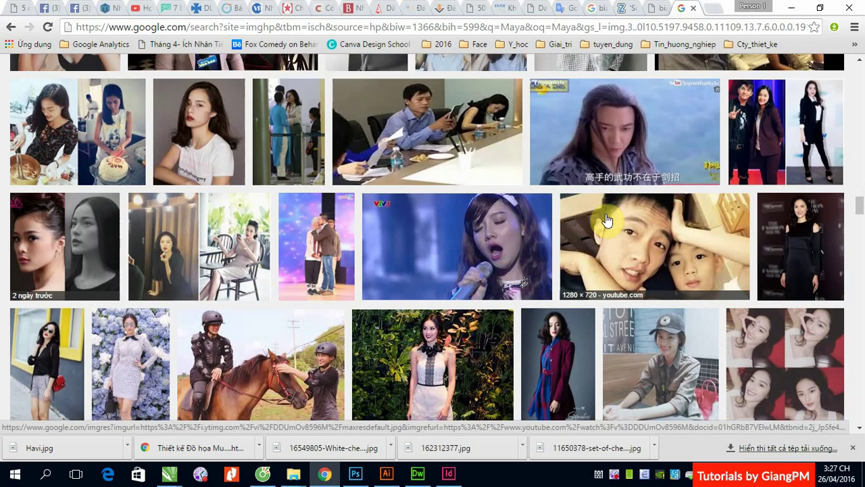
pyautogui.scroll(-2, 608, 216)
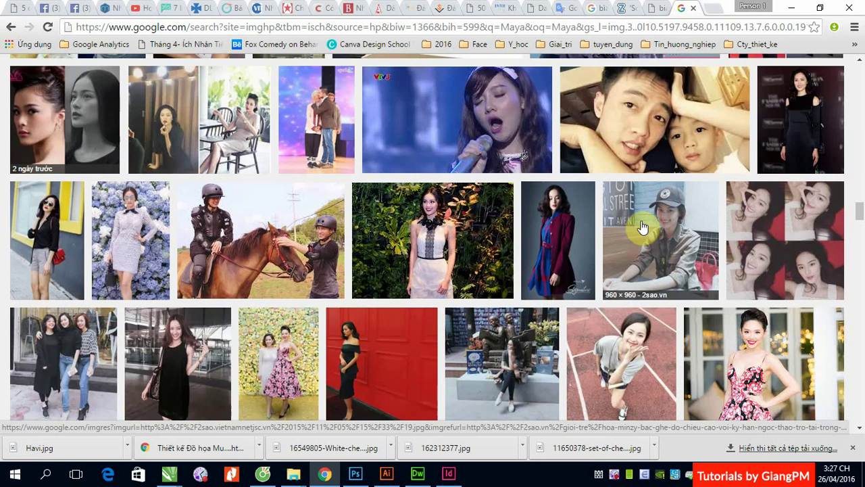
pyautogui.scroll(-3, 642, 228)
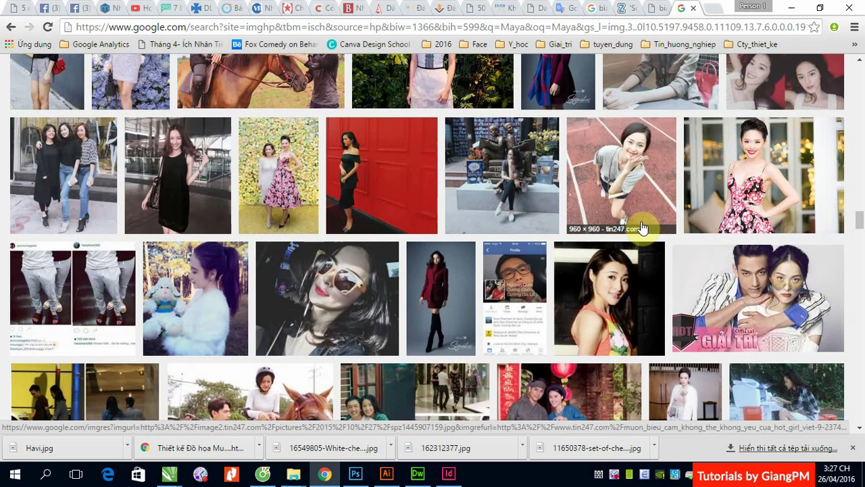
pyautogui.scroll(-3, 642, 228)
pyautogui.scroll(-3, 595, 232)
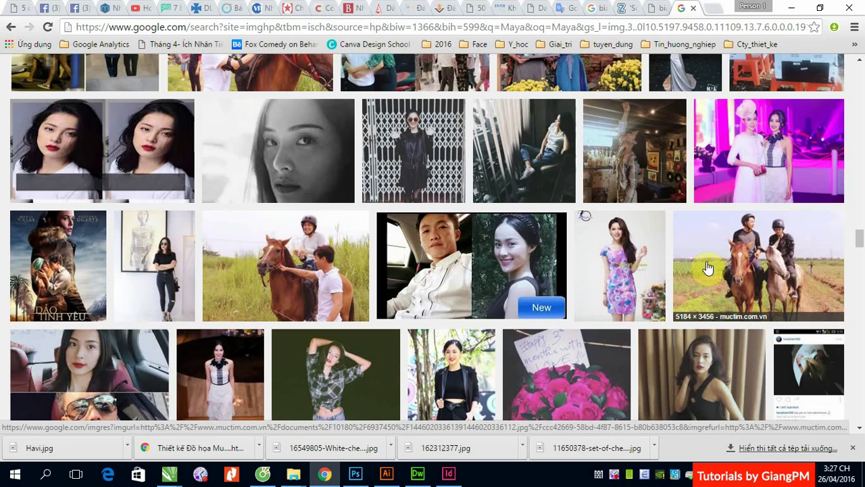
pyautogui.scroll(-2, 705, 267)
pyautogui.scroll(-3, 682, 269)
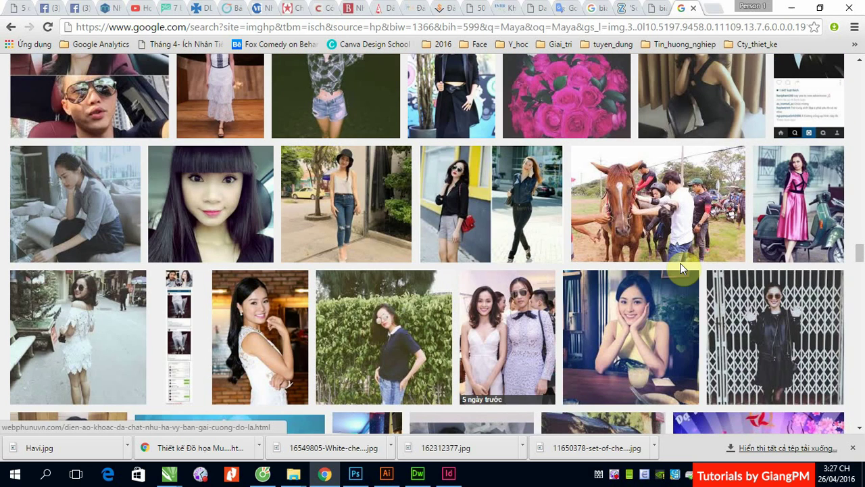
pyautogui.scroll(-3, 680, 267)
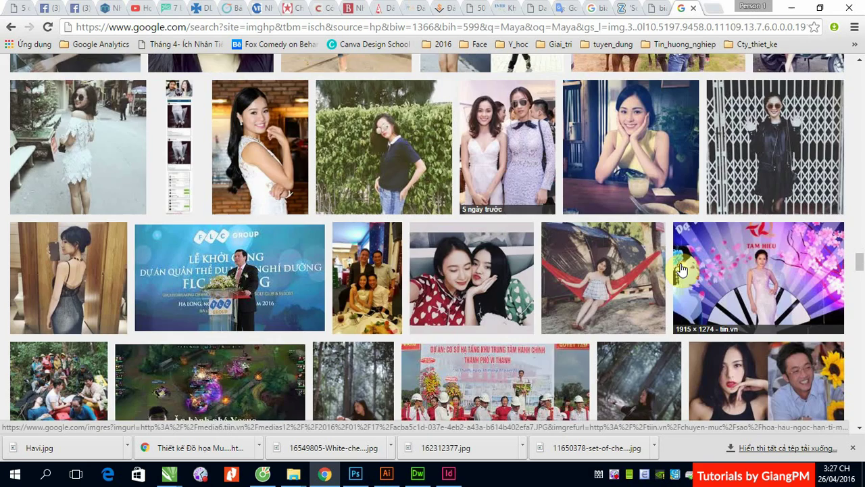
pyautogui.scroll(-3, 681, 268)
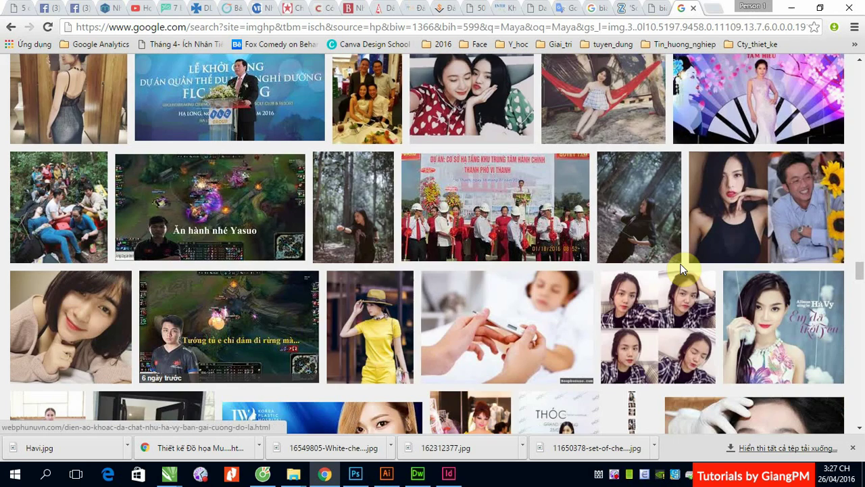
pyautogui.scroll(-4, 680, 268)
pyautogui.scroll(-3, 679, 267)
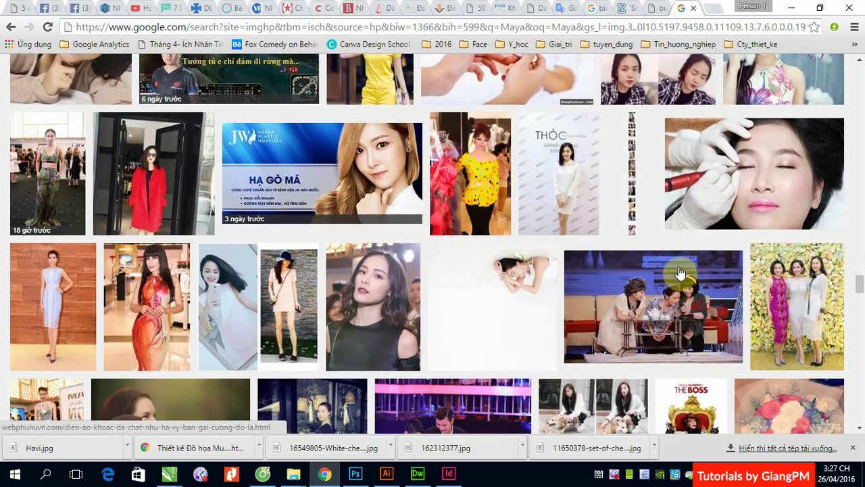
pyautogui.scroll(-4, 679, 271)
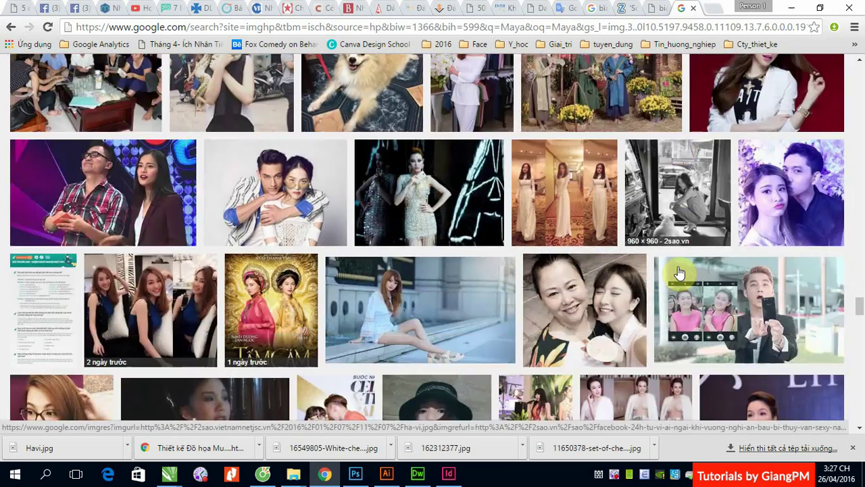
pyautogui.scroll(-3, 679, 272)
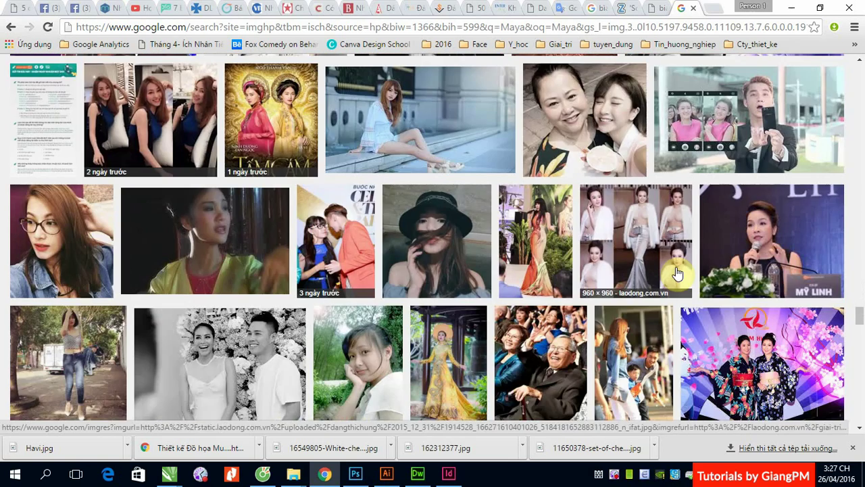
pyautogui.scroll(-2, 678, 272)
pyautogui.scroll(-5, 676, 267)
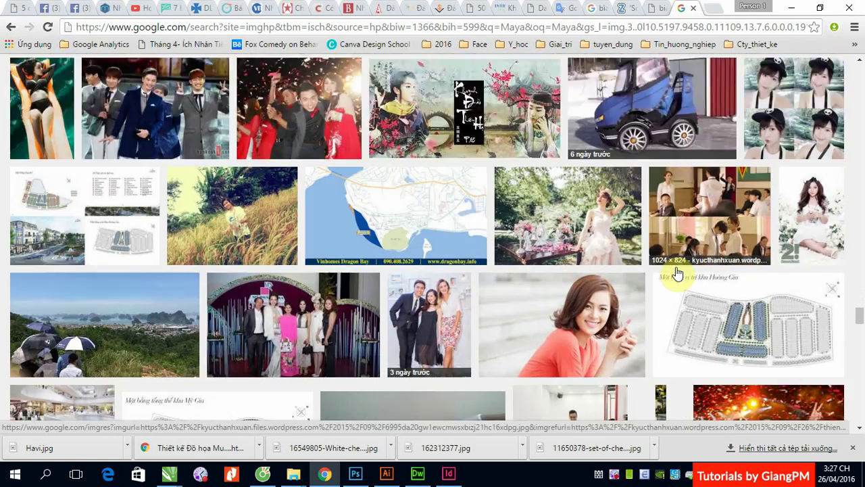
pyautogui.scroll(-2, 676, 273)
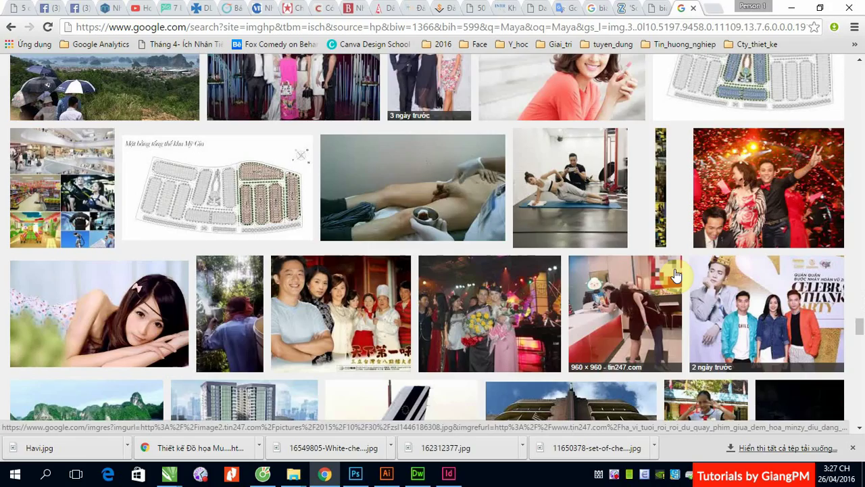
pyautogui.scroll(-4, 676, 273)
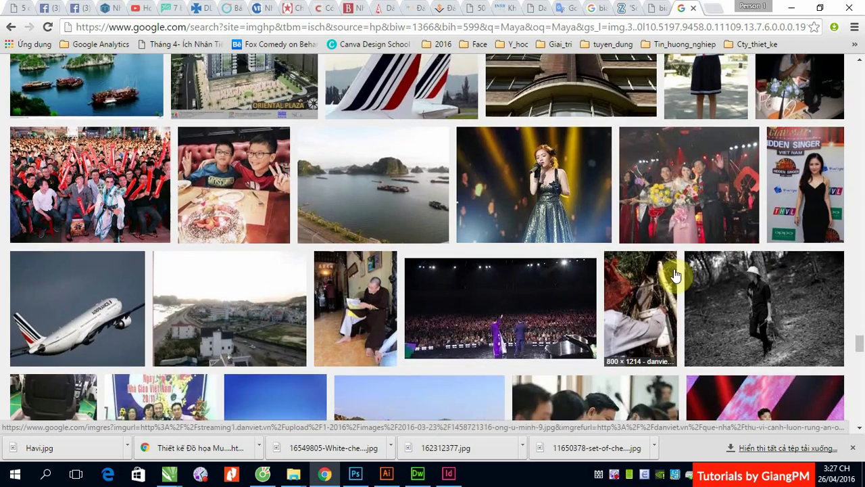
pyautogui.scroll(-3, 676, 274)
pyautogui.scroll(-4, 676, 274)
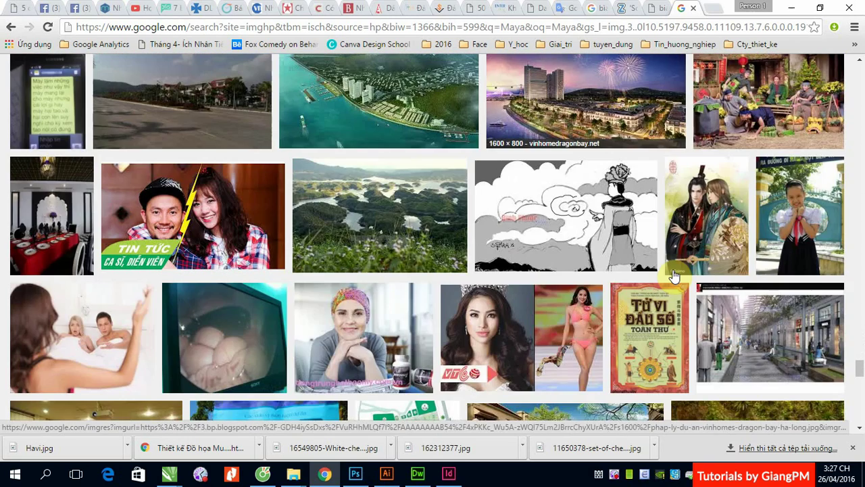
pyautogui.scroll(-6, 672, 276)
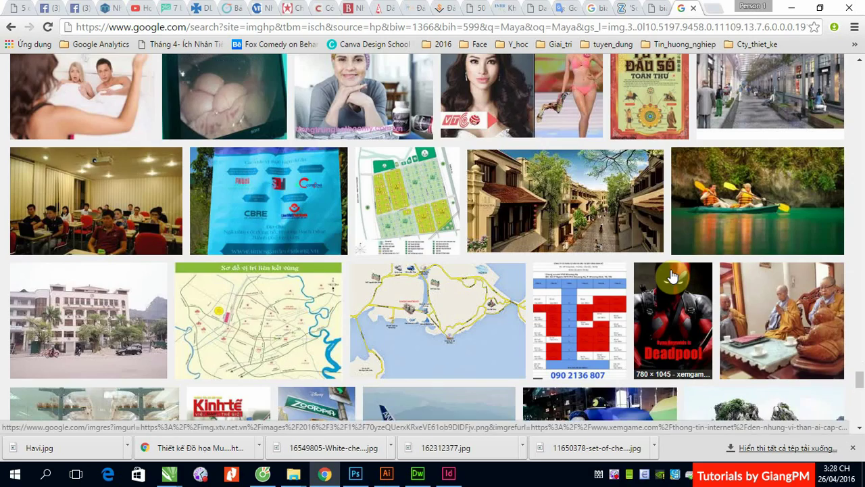
pyautogui.scroll(-2, 671, 275)
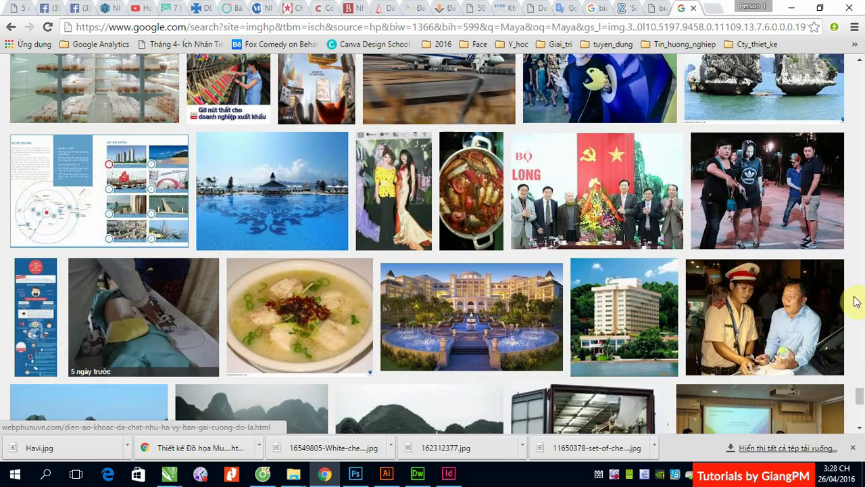
# Return to the beginning of the image results and open the preview of the black-and-white portrait of the seated woman in lace.
pyautogui.moveTo(860, 397); pyautogui.dragTo(862, 69)
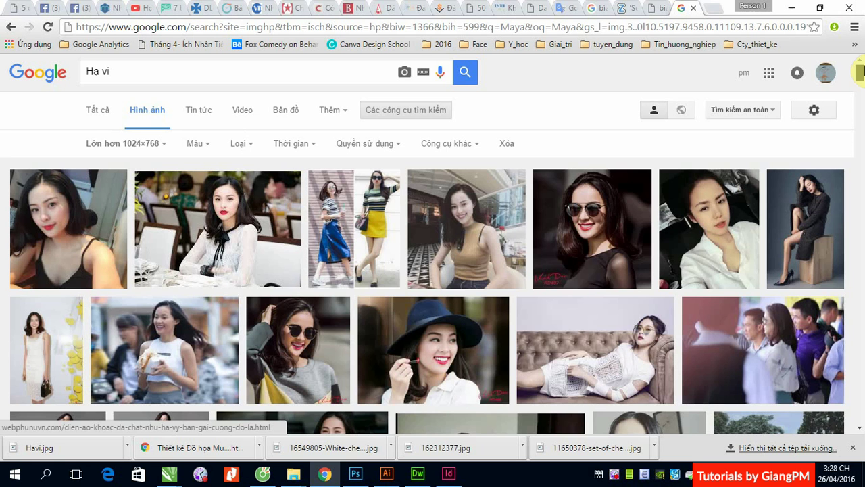
pyautogui.scroll(-2, 422, 192)
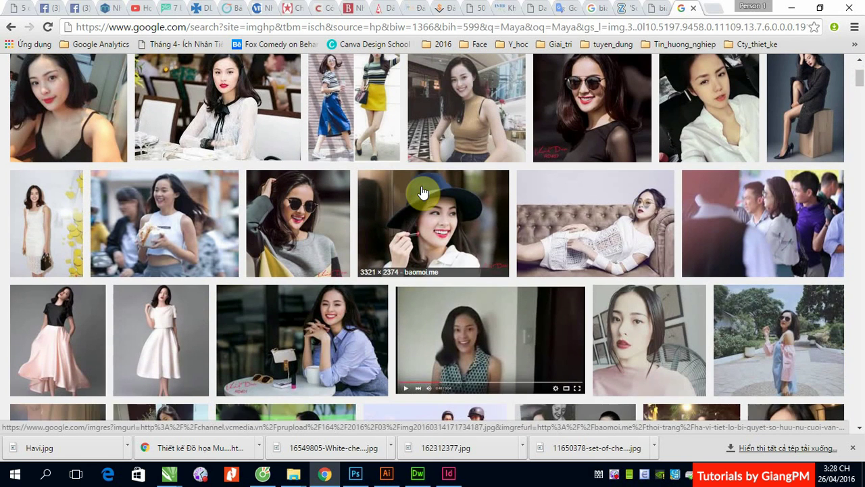
pyautogui.scroll(-2, 422, 193)
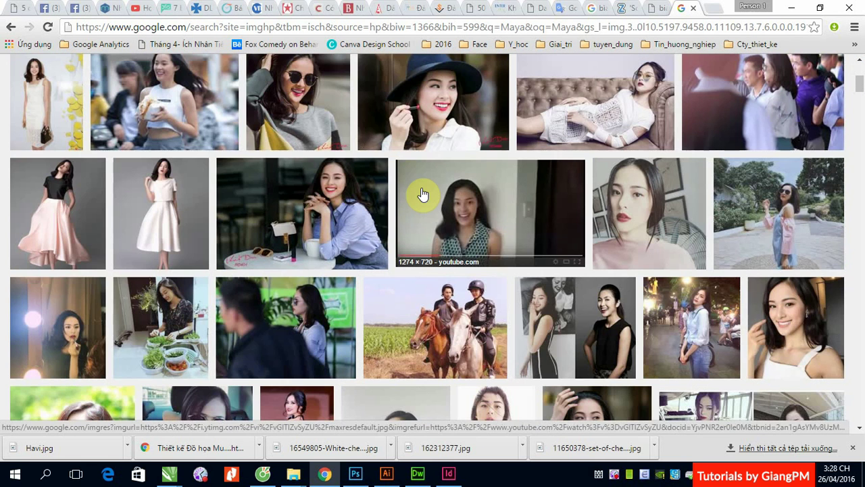
pyautogui.scroll(-2, 422, 194)
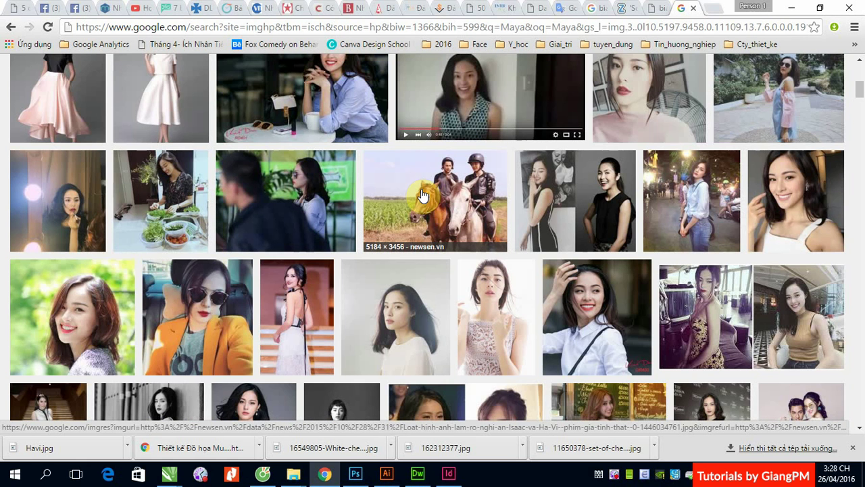
pyautogui.scroll(-2, 421, 195)
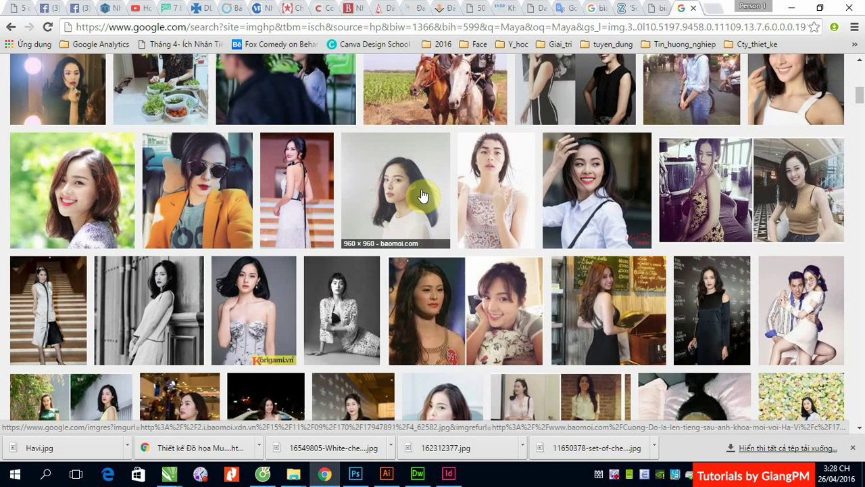
pyautogui.click(324, 292)
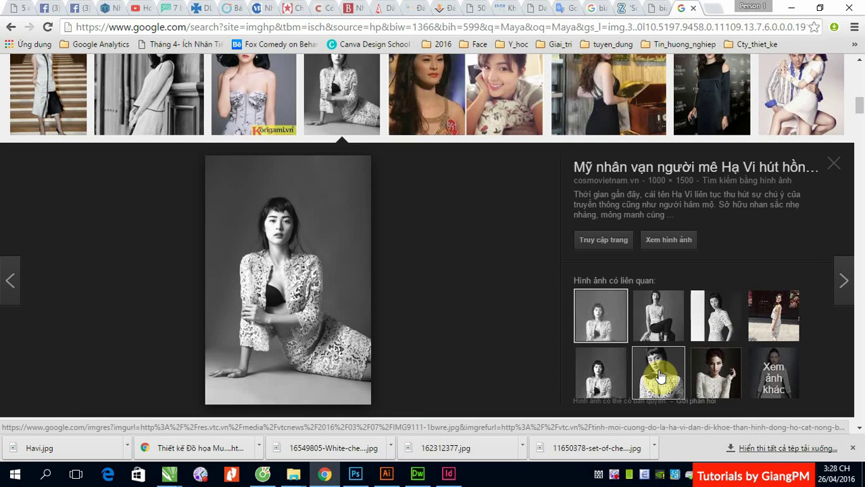
# Open the full set of images related to the black-and-white portrait in a new tab and examine them for cover candidates.
pyautogui.rightClick(774, 372)
pyautogui.click(692, 250)
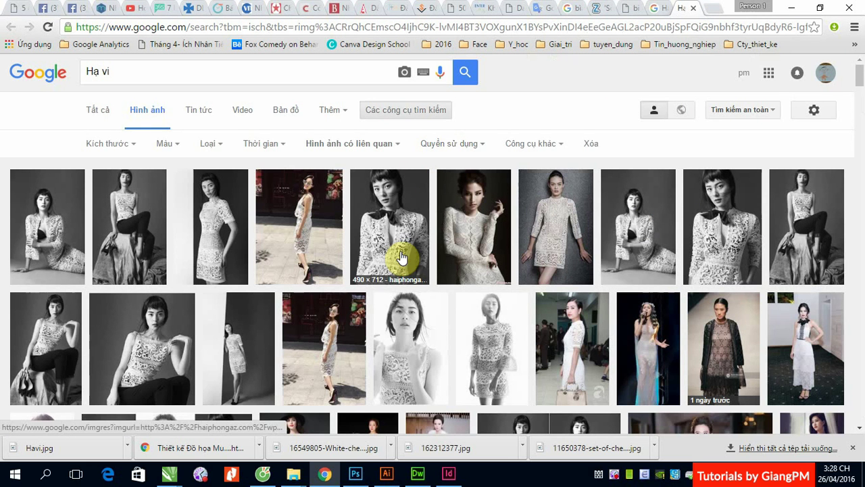
pyautogui.scroll(-2, 401, 257)
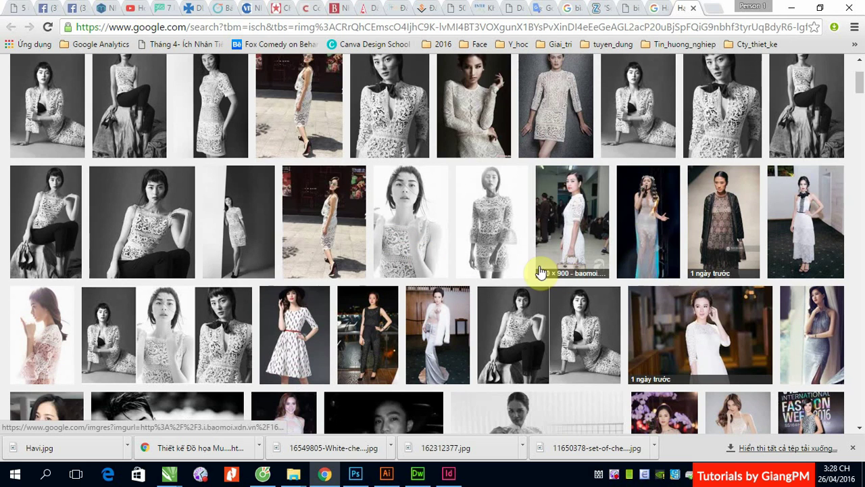
pyautogui.scroll(-1, 541, 270)
pyautogui.scroll(-2, 539, 270)
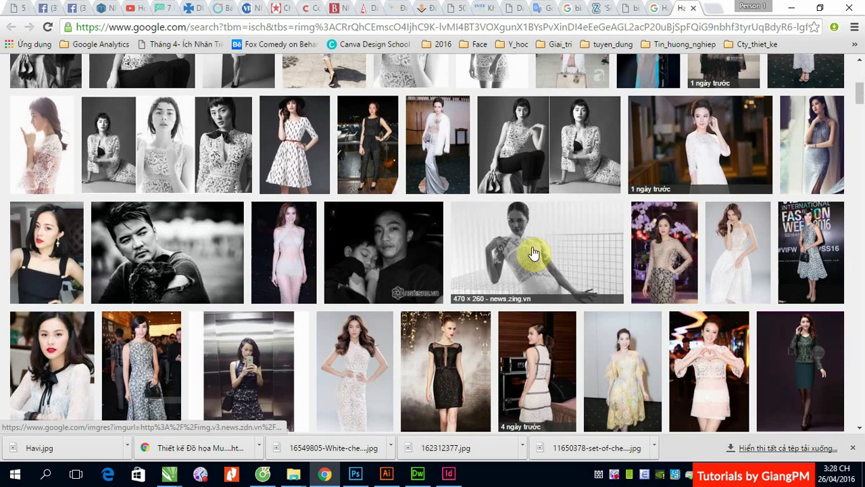
pyautogui.scroll(-2, 576, 255)
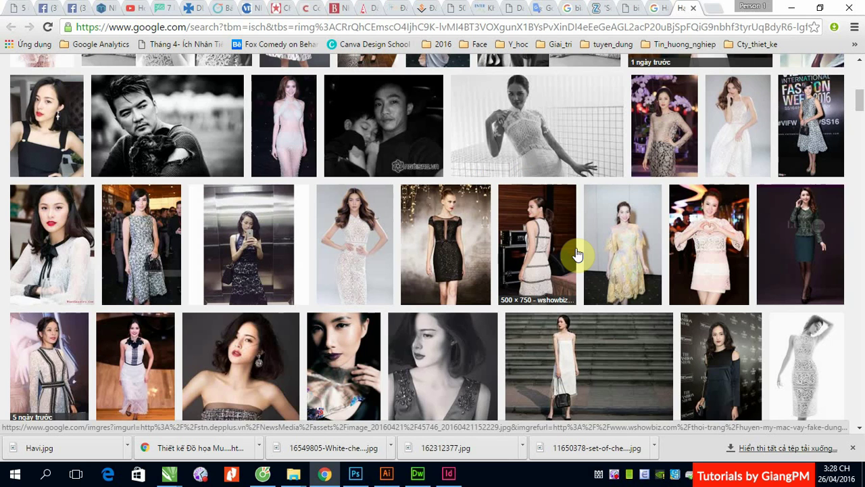
pyautogui.scroll(-2, 576, 255)
pyautogui.scroll(-3, 577, 255)
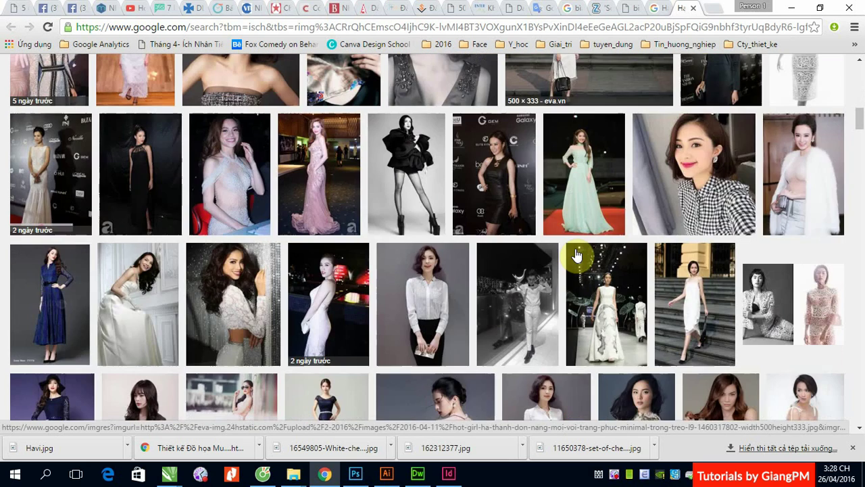
pyautogui.scroll(5, 577, 254)
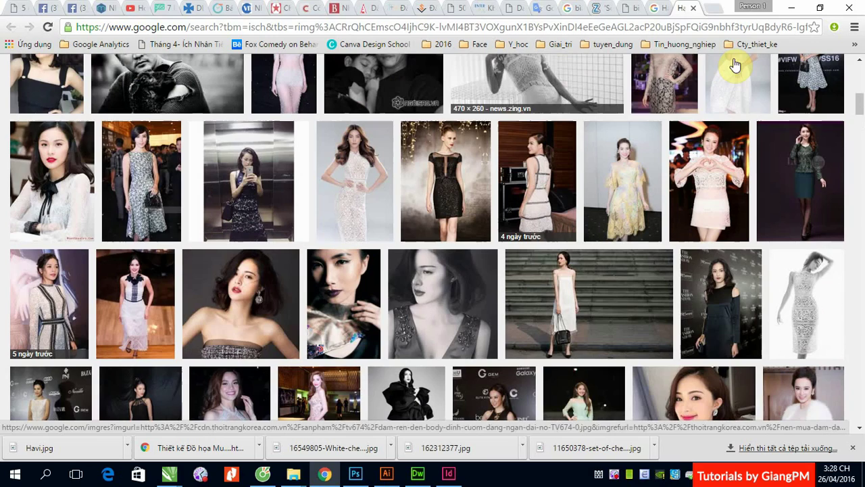
# Go back to the preview of the seated black-and-white portrait and open its image in a new tab.
pyautogui.click(653, 10)
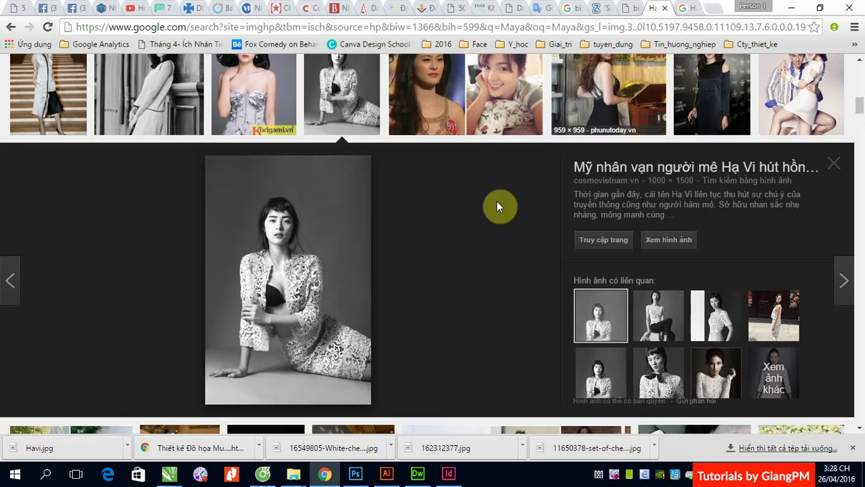
pyautogui.rightClick(287, 278)
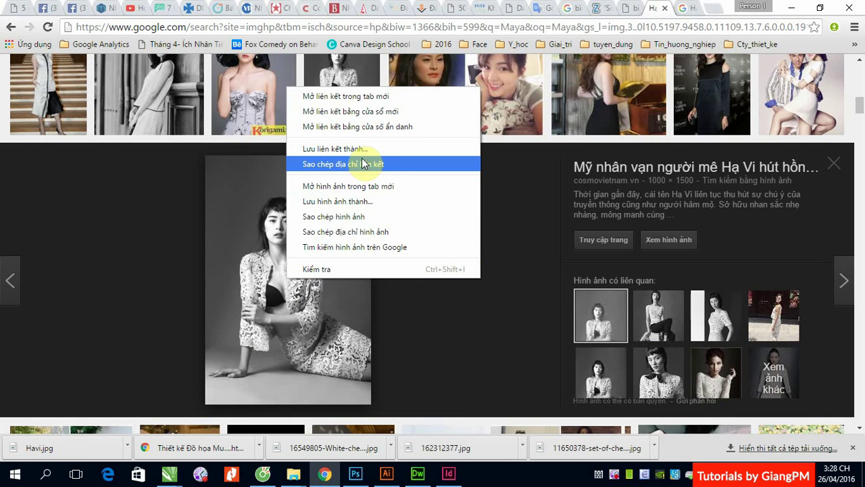
pyautogui.click(374, 187)
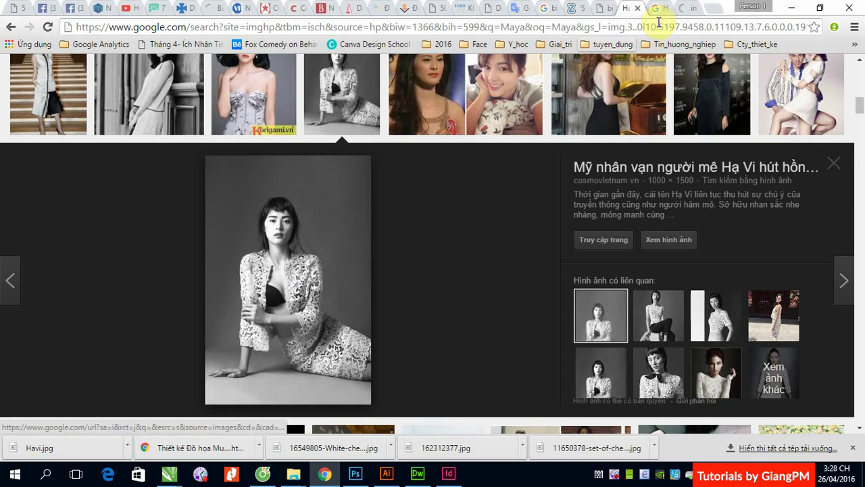
# View the black-and-white portrait at full size and save it to the Desktop as my_nhan_van_nguoi_me_ha_vi_hut_hon_voi_dam_ren.jpg.
pyautogui.click(689, 14)
pyautogui.click(124, 201)
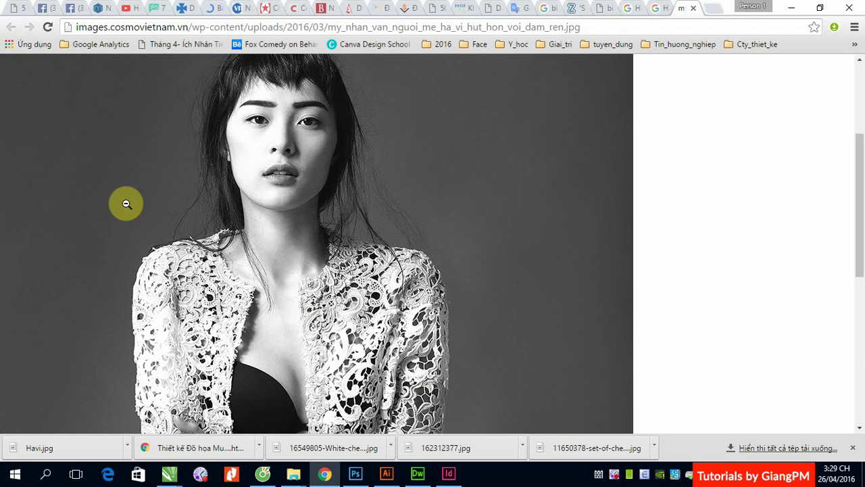
pyautogui.rightClick(283, 177)
pyautogui.click(308, 200)
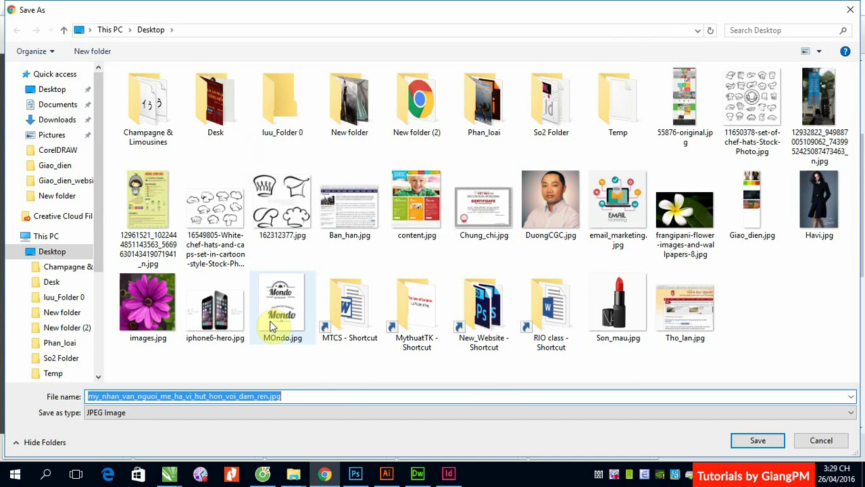
pyautogui.click(755, 441)
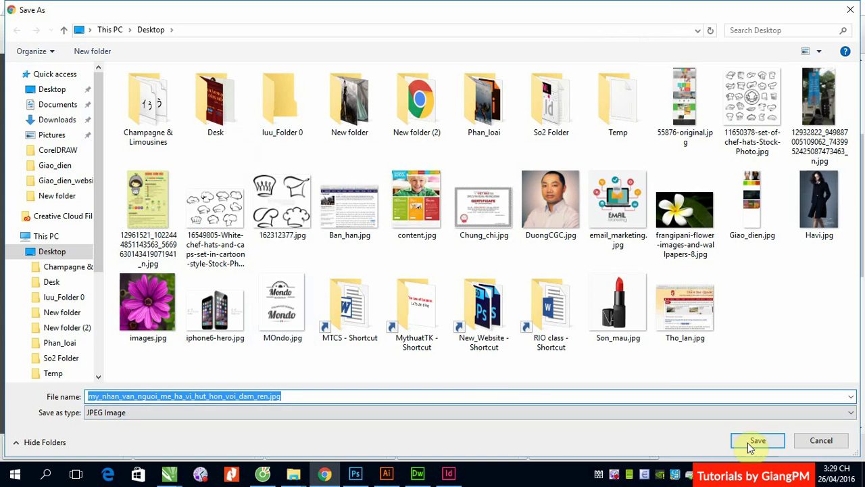
# Switch to InDesign, clear the old cover content from the page, and place the saved portrait at the page's top-left corner.
pyautogui.click(449, 472)
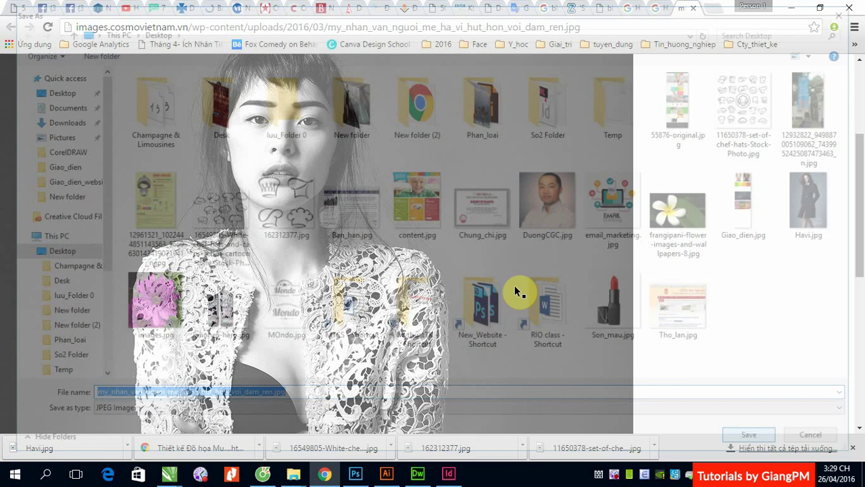
pyautogui.press('Delete')
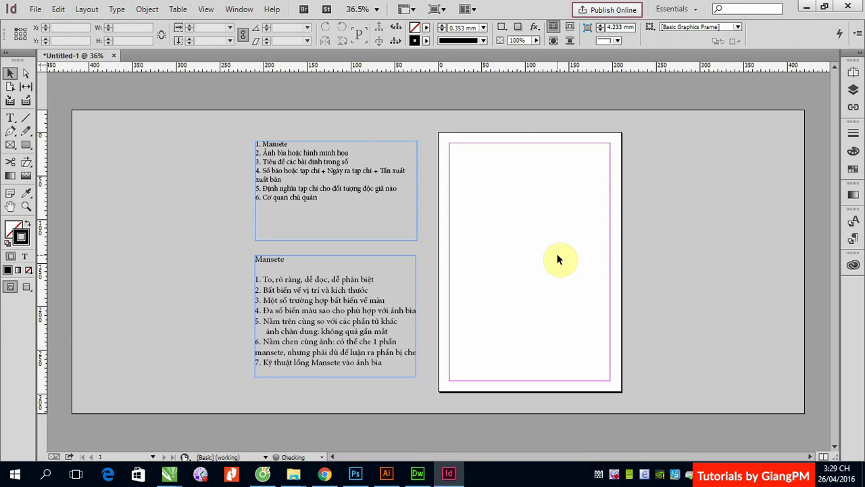
pyautogui.hotkey('ctrl', 'd')
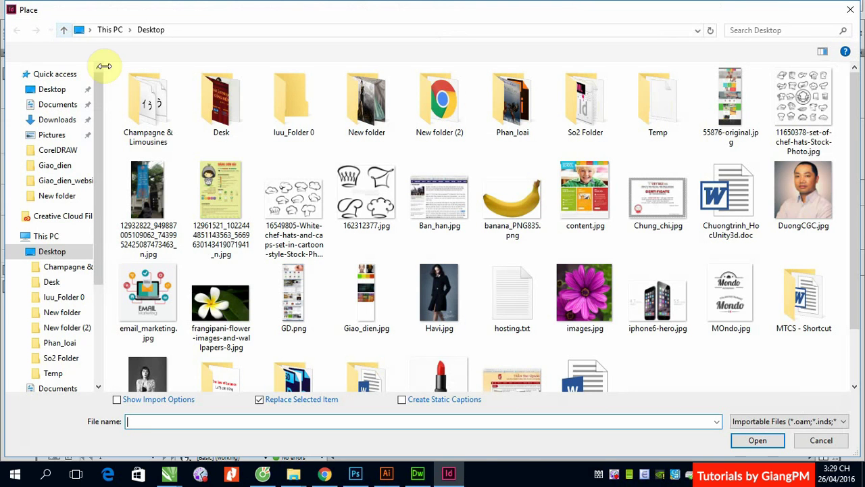
pyautogui.moveTo(857, 146); pyautogui.dragTo(857, 210)
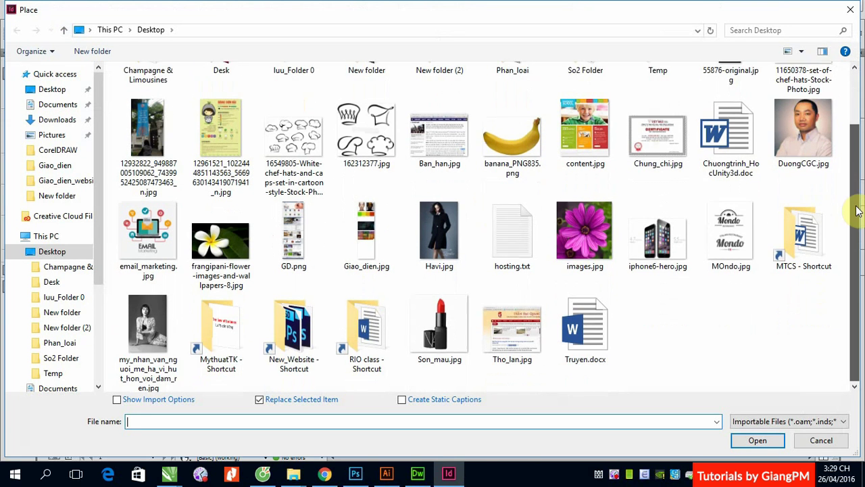
pyautogui.doubleClick(155, 320)
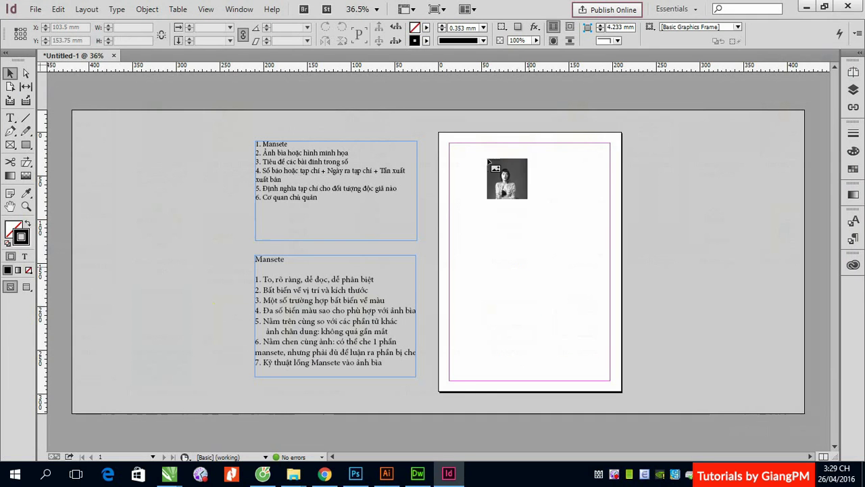
pyautogui.click(439, 133)
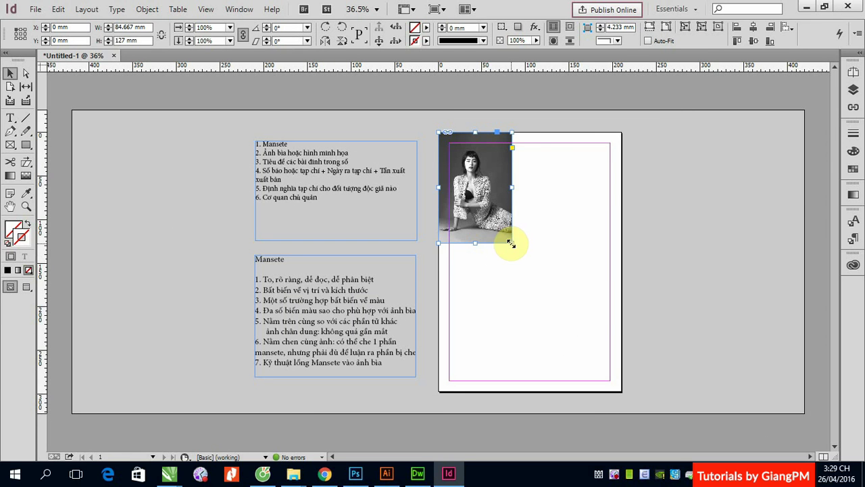
# Scale the portrait to about 218 × 326 mm so it covers the page, and set display performance to High Quality Display.
pyautogui.moveTo(512, 242); pyautogui.dragTo(628, 417)
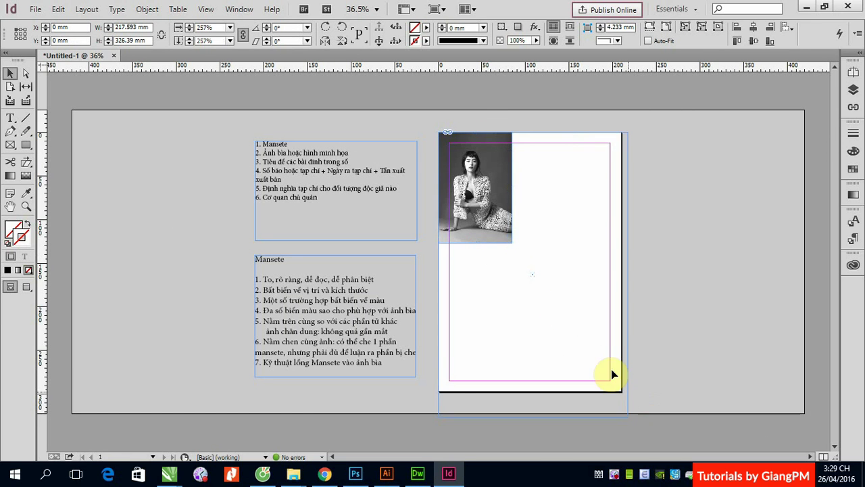
pyautogui.click(719, 348)
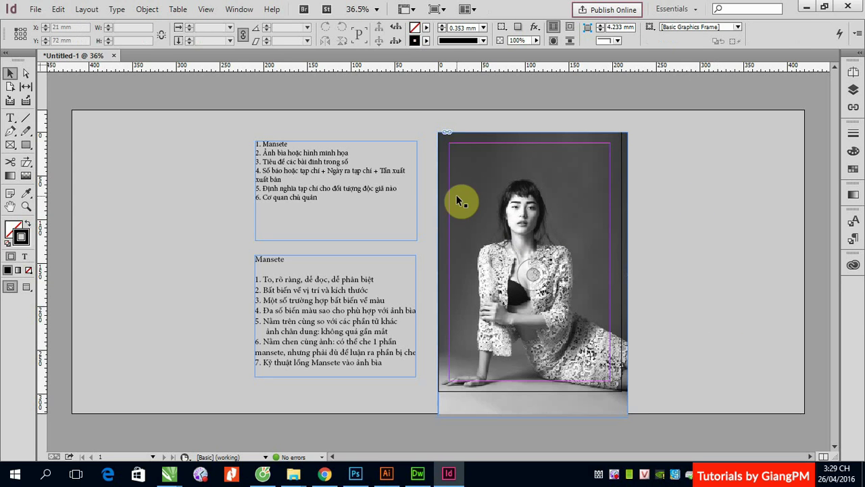
pyautogui.click(206, 9)
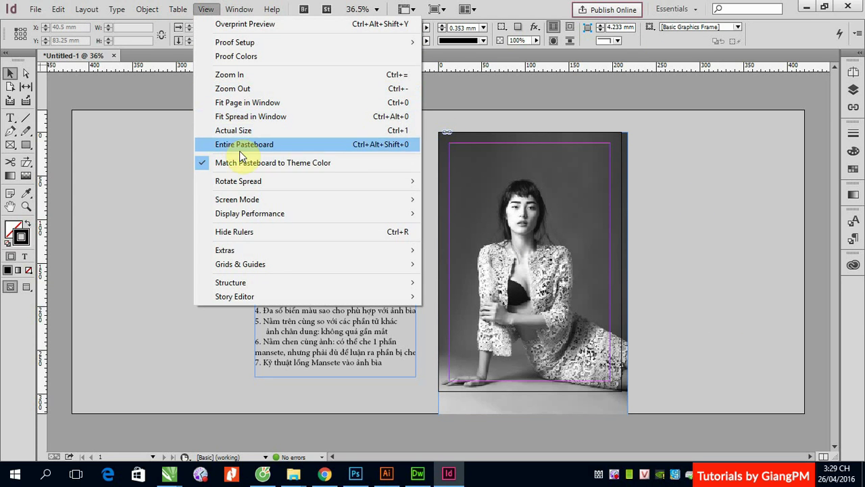
pyautogui.moveTo(247, 201)
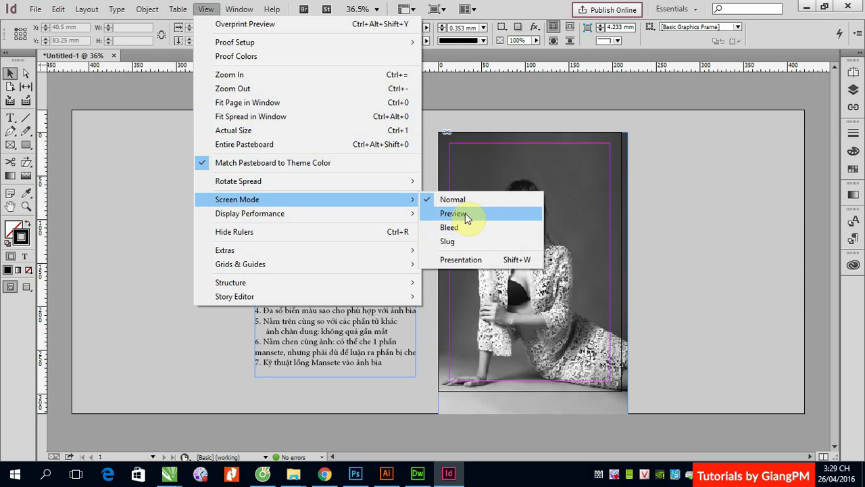
pyautogui.moveTo(366, 216)
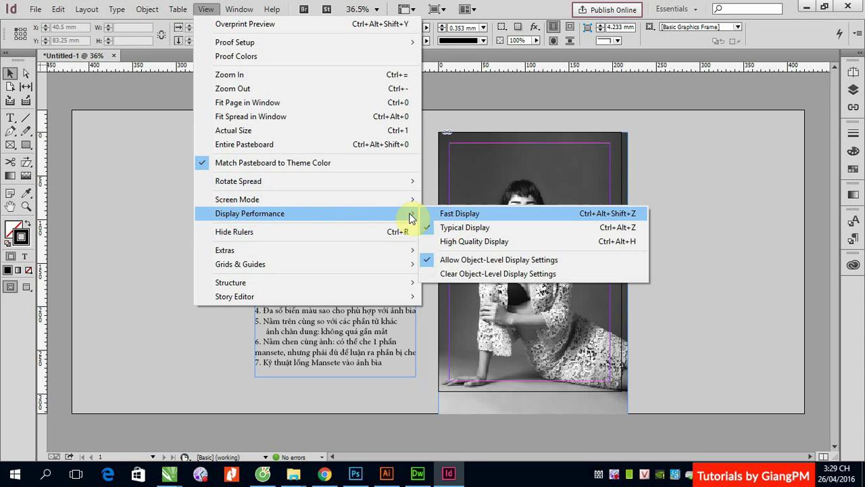
pyautogui.click(515, 240)
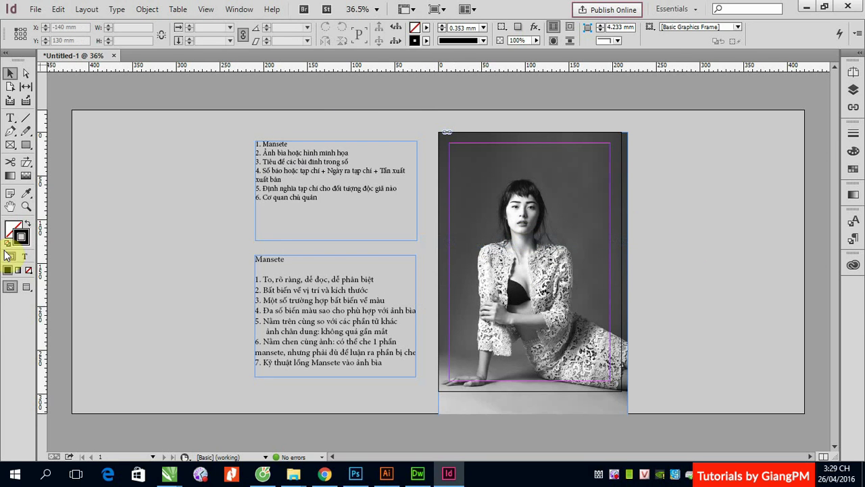
# Create a text frame about 107 × 63 mm on the pasteboard beside the cover and enter PHU NU as the masthead.
pyautogui.click(10, 118)
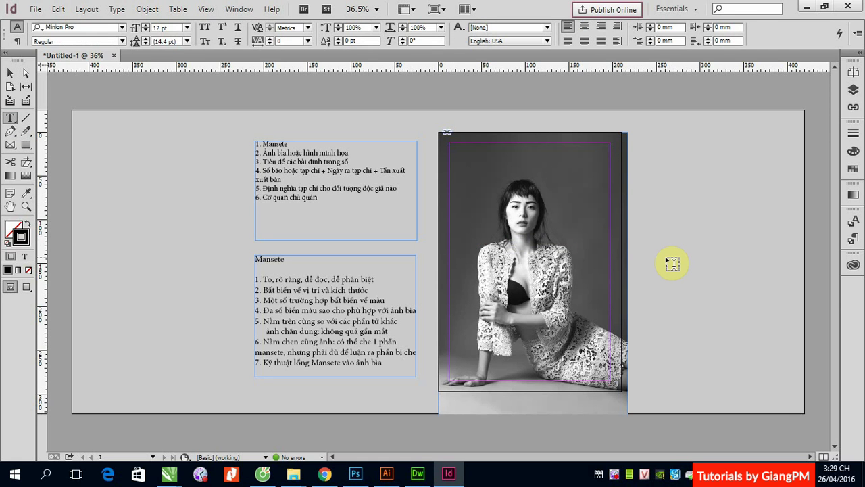
pyautogui.moveTo(652, 216); pyautogui.dragTo(747, 270)
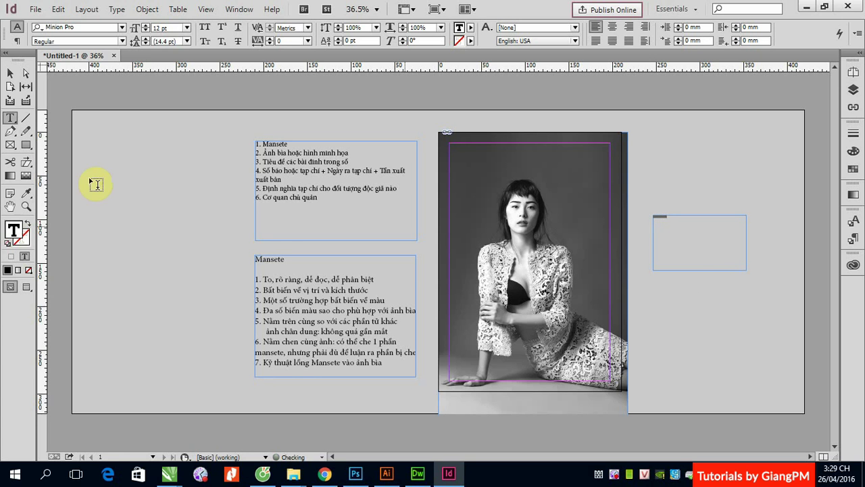
pyautogui.click(11, 73)
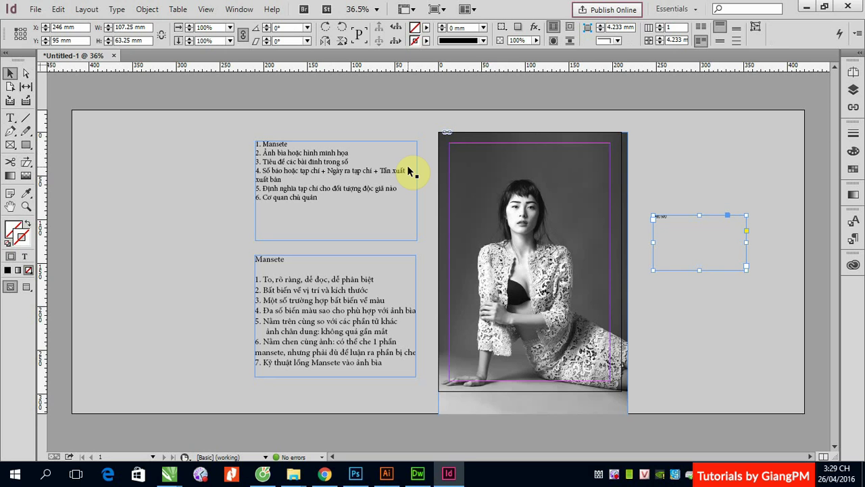
# Enlarge the PHU NU text and widen its frame to about 145 mm so the masthead fits on one line.
pyautogui.hotkey('ctrl', 'shift', '.')
pyautogui.hotkey('ctrl', 'shift', '.')
pyautogui.hotkey('ctrl', 'shift', '.')
pyautogui.hotkey('ctrl', 'shift', '.')
pyautogui.hotkey('ctrl', 'shift', '.')
pyautogui.hotkey('ctrl', 'shift', '.')
pyautogui.hotkey('ctrl', 'shift', '.')
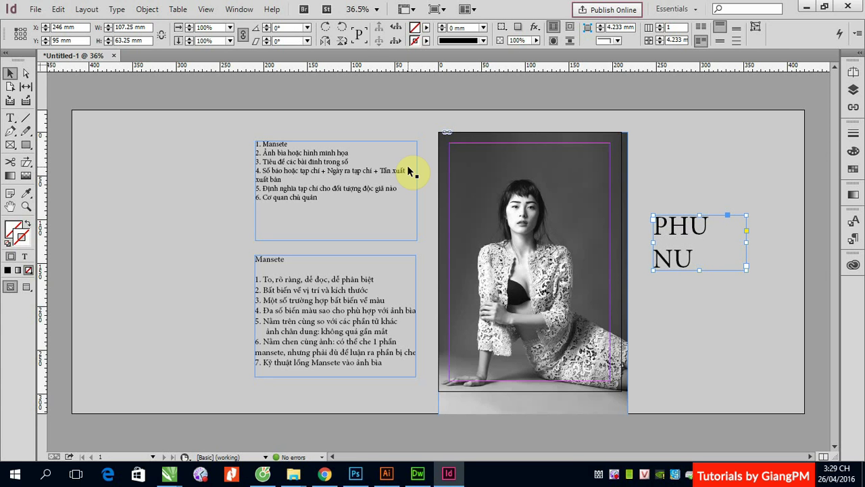
pyautogui.moveTo(754, 242); pyautogui.dragTo(781, 247)
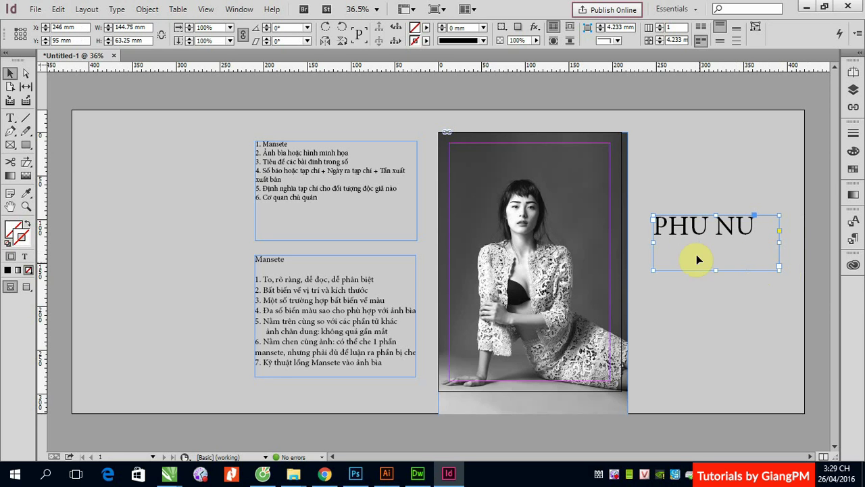
# Move the masthead onto the upper part of the portrait, then enlarge its text and resize its frame to about 208.5 × 98.5 mm.
pyautogui.moveTo(696, 234); pyautogui.dragTo(506, 168)
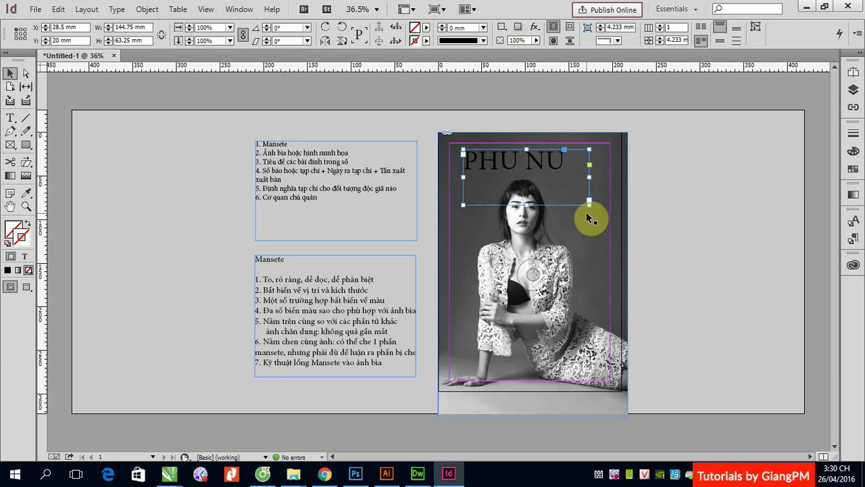
pyautogui.hotkey('ctrl', 'shift', '.')
pyautogui.hotkey('ctrl', 'shift', '.')
pyautogui.hotkey('ctrl', 'shift', '.')
pyautogui.hotkey('ctrl', 'shift', '.')
pyautogui.hotkey('ctrl', 'shift', '.')
pyautogui.hotkey('ctrl', 'shift', '.')
pyautogui.hotkey('ctrl', 'shift', '.')
pyautogui.hotkey('ctrl', 'shift', '.')
pyautogui.hotkey('ctrl', 'shift', '.')
pyautogui.hotkey('ctrl', 'shift', '.')
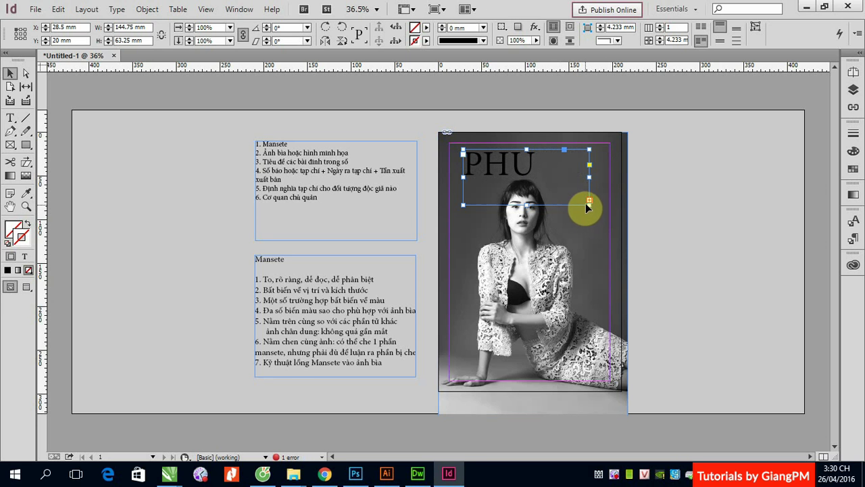
pyautogui.moveTo(590, 202); pyautogui.dragTo(574, 234)
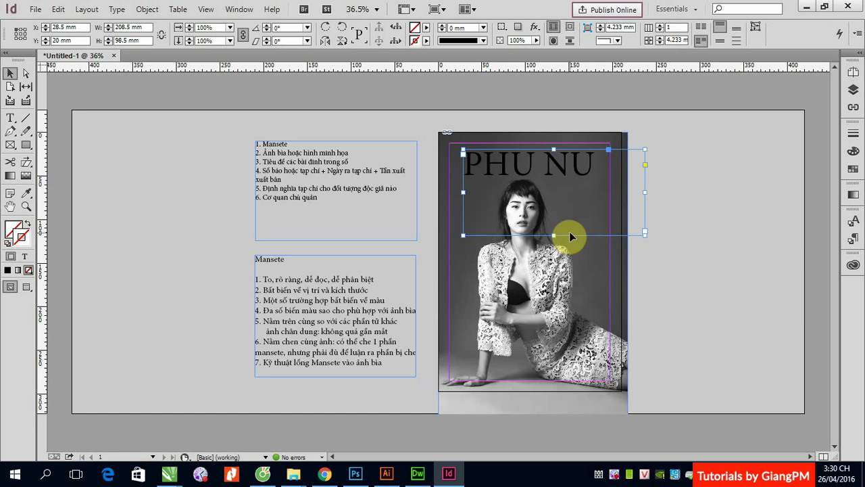
# Enlarge the PHU NU masthead text further until it extends close to the page's right margin.
pyautogui.hotkey('alt', 'Right')
pyautogui.hotkey('alt', 'Right')
pyautogui.hotkey('alt', 'Right')
pyautogui.hotkey('alt', 'Right')
pyautogui.hotkey('alt', 'Right')
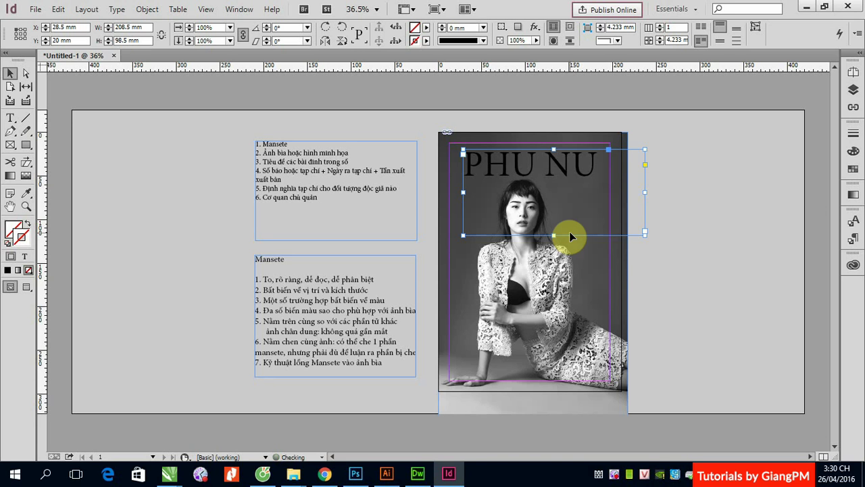
pyautogui.hotkey('alt', 'Left')
pyautogui.hotkey('alt', 'Left')
pyautogui.hotkey('alt', 'Left')
pyautogui.hotkey('alt', 'Left')
pyautogui.hotkey('alt', 'Left')
pyautogui.hotkey('alt', 'Left')
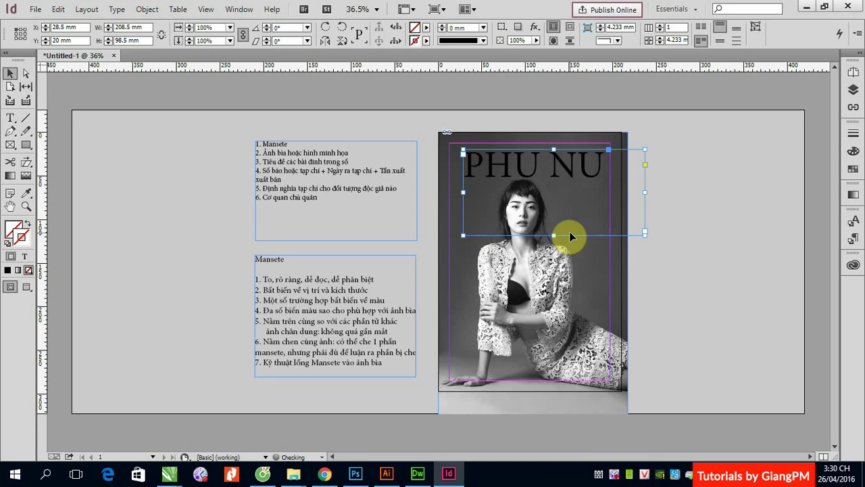
pyautogui.hotkey('alt', 'Right')
pyautogui.hotkey('alt', 'Right')
pyautogui.hotkey('alt', 'Right')
pyautogui.hotkey('alt', 'Right')
pyautogui.hotkey('alt', 'Right')
pyautogui.hotkey('alt', 'Right')
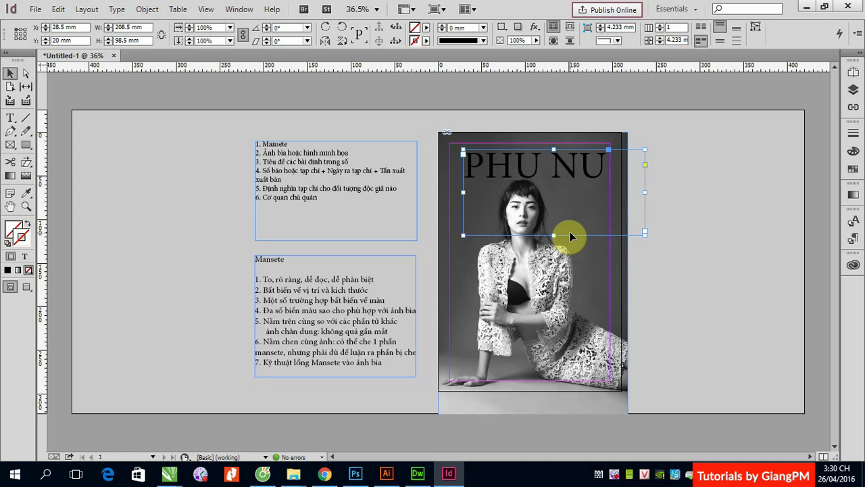
pyautogui.click(732, 196)
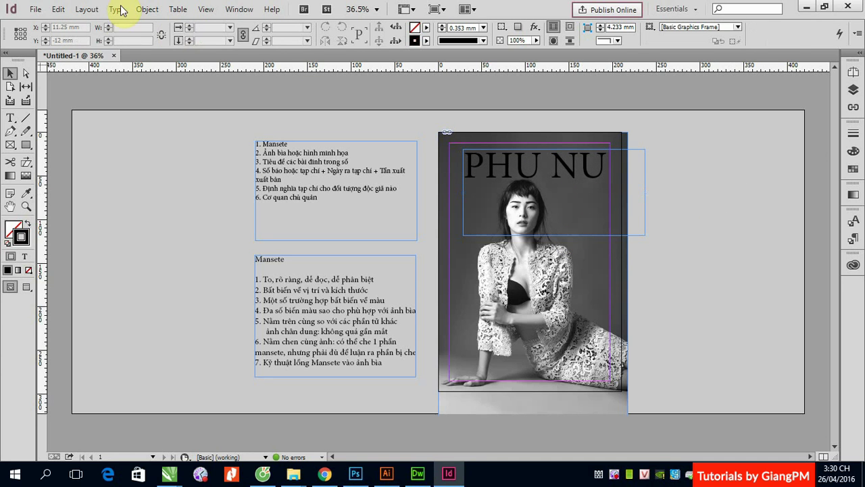
# Align the masthead frame with the top-left margin corner at 12.7 mm, 12.7 mm and enlarge its text to 136 pt.
pyautogui.moveTo(572, 177); pyautogui.dragTo(558, 171)
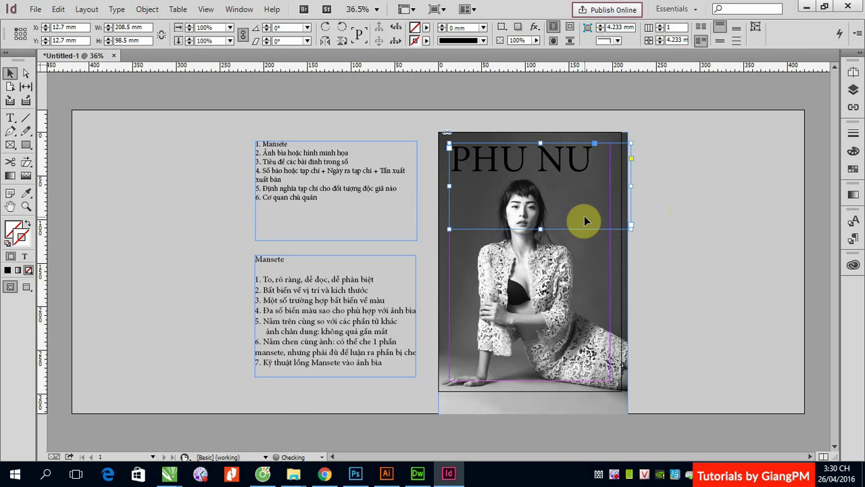
pyautogui.hotkey('ctrl', 'shift', '.')
pyautogui.hotkey('ctrl', 'shift', '.')
pyautogui.hotkey('ctrl', 'shift', '.')
pyautogui.hotkey('ctrl', 'shift', '.')
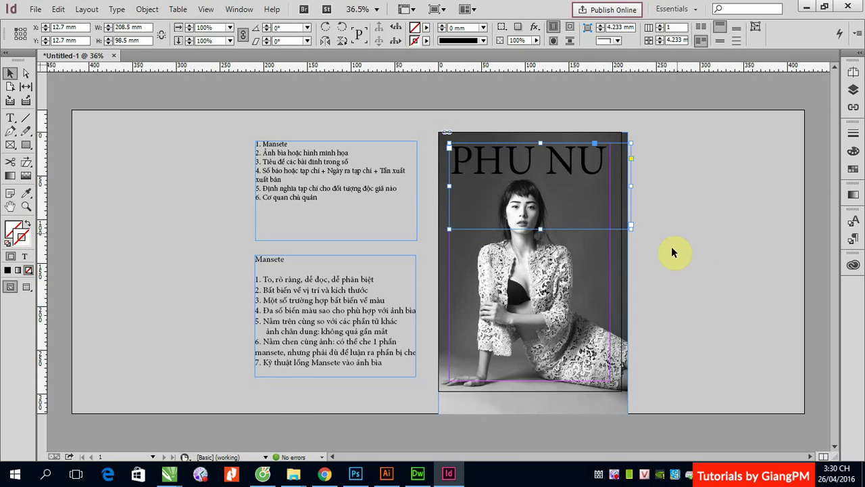
pyautogui.click(656, 294)
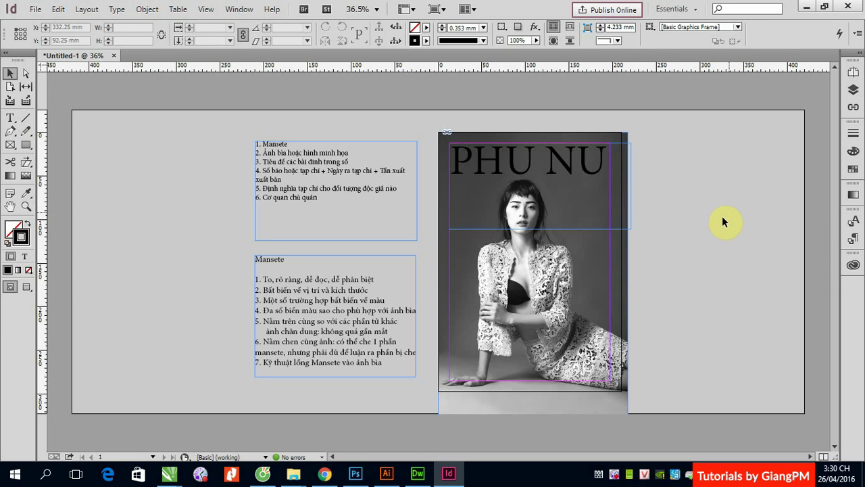
# Move the portrait up to about X -1.5 mm, Y -23.3 mm so the woman's head overlaps the masthead.
pyautogui.click(545, 288)
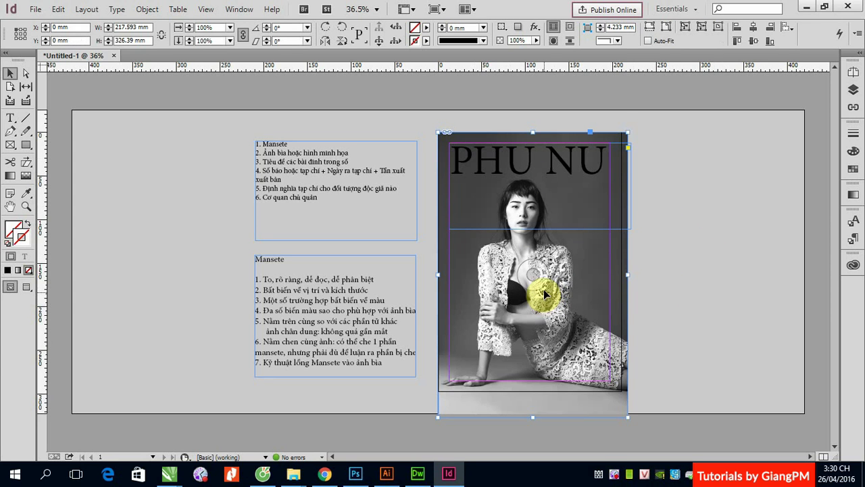
pyautogui.moveTo(544, 291); pyautogui.dragTo(557, 266)
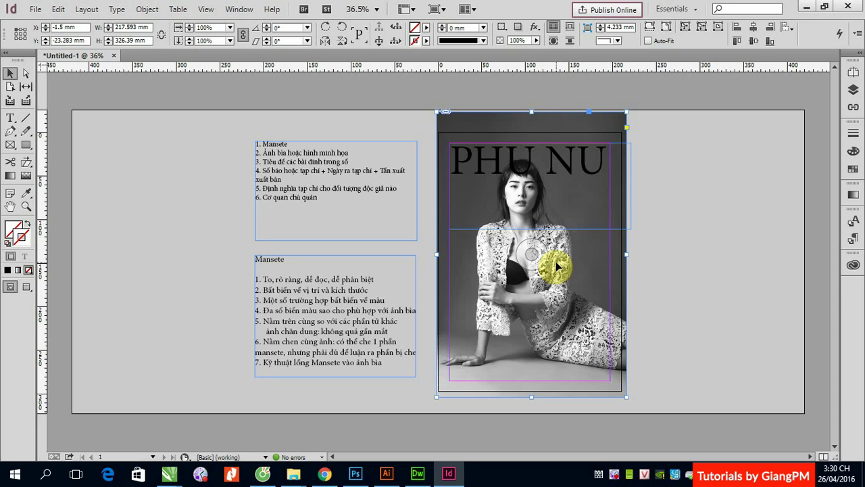
pyautogui.click(680, 327)
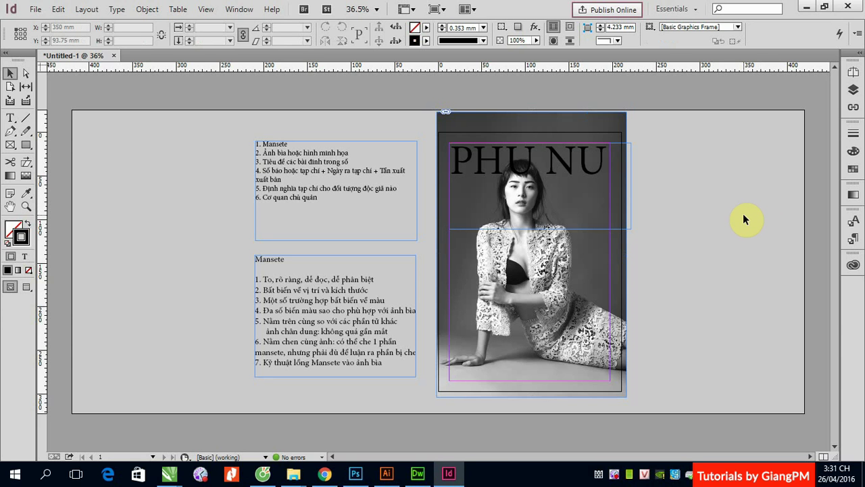
# Change the fill colour of the PHU NU masthead text to the [Paper] swatch.
pyautogui.click(15, 120)
pyautogui.click(458, 156)
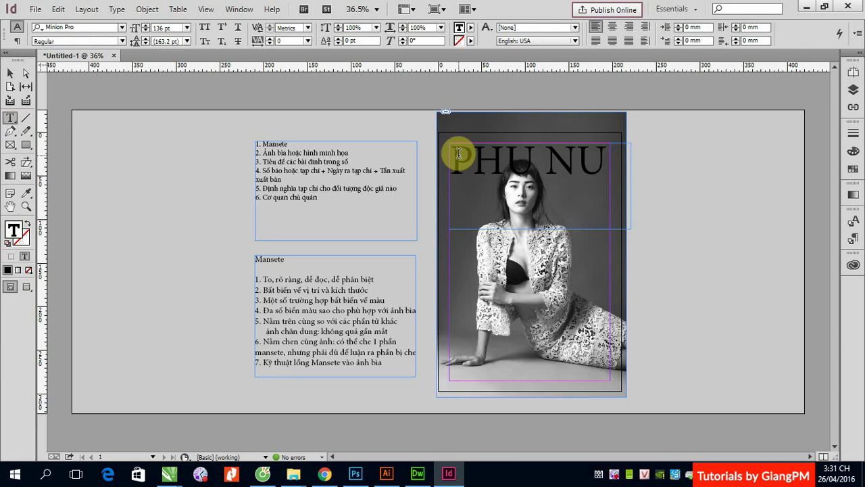
pyautogui.moveTo(459, 156); pyautogui.dragTo(604, 150)
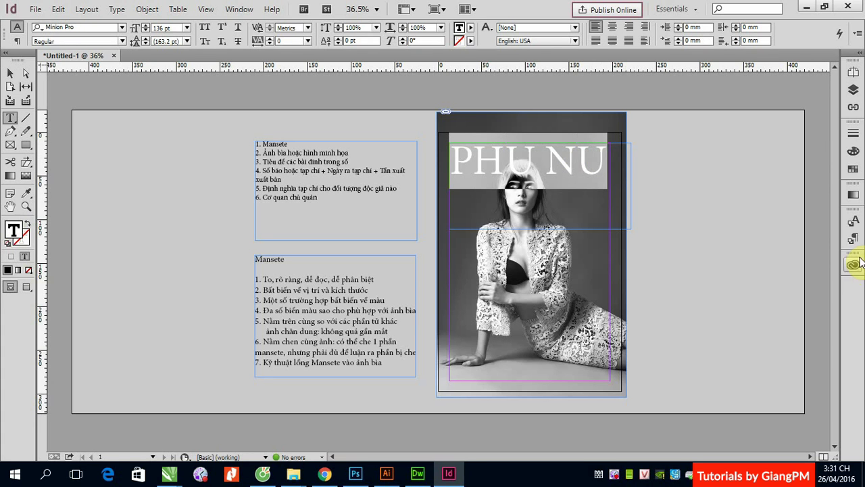
pyautogui.click(853, 169)
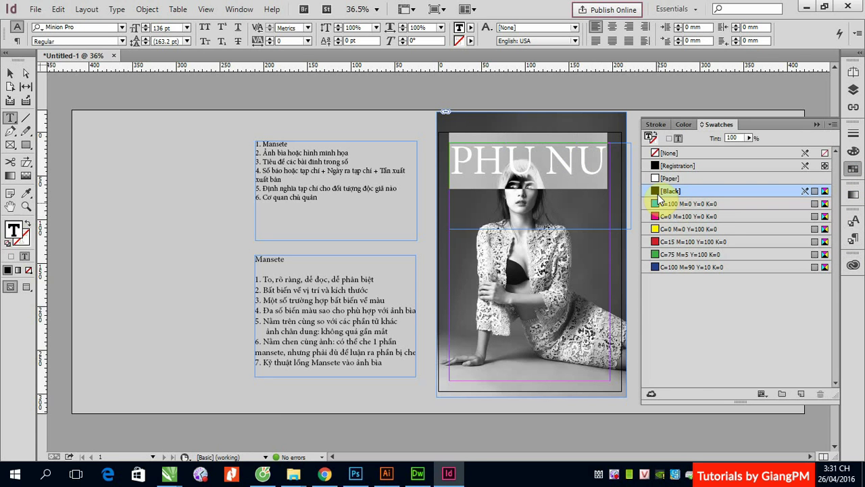
pyautogui.click(657, 179)
pyautogui.click(10, 72)
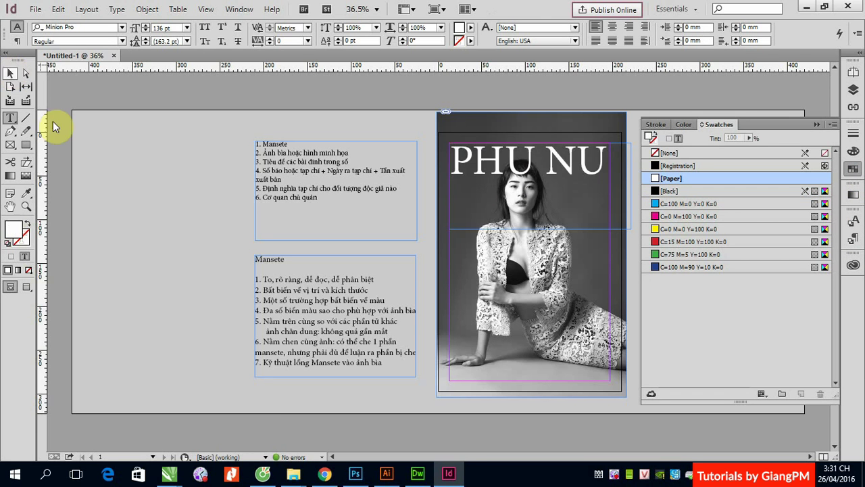
pyautogui.click(817, 124)
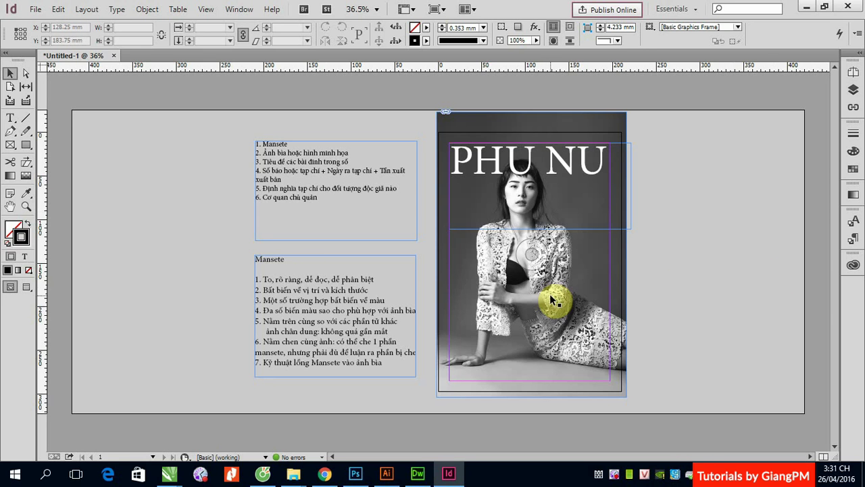
pyautogui.rightClick(525, 316)
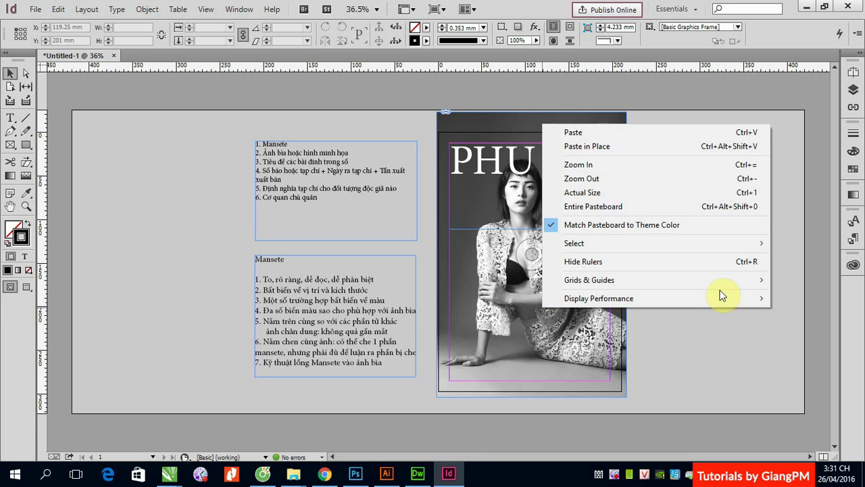
pyautogui.click(696, 339)
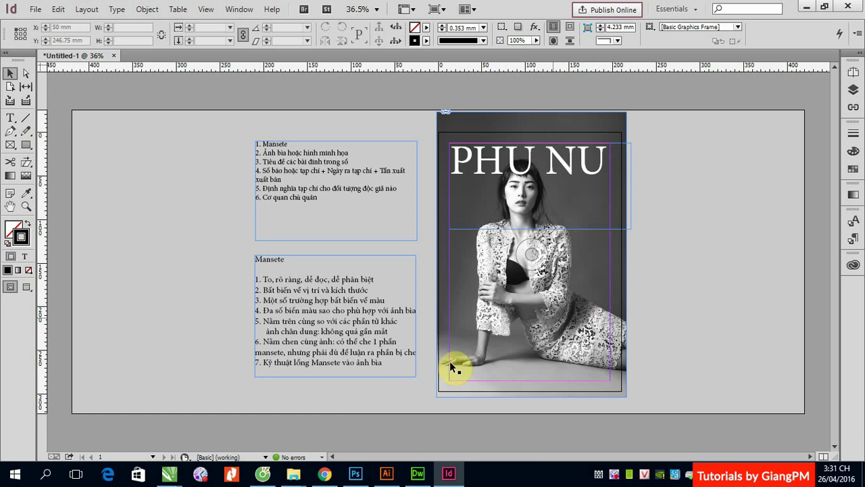
# Switch to Photoshop and open the portrait my_nhan_van_nguoi_me_ha_vi_hut_hon_voi_dam_ren.jpg from the Desktop.
pyautogui.click(356, 473)
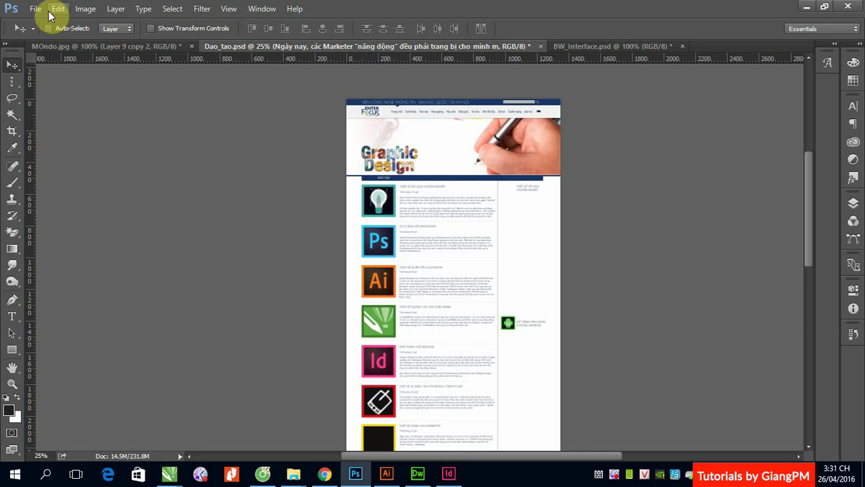
pyautogui.click(35, 9)
pyautogui.press('Escape')
pyautogui.hotkey('ctrl', 'o')
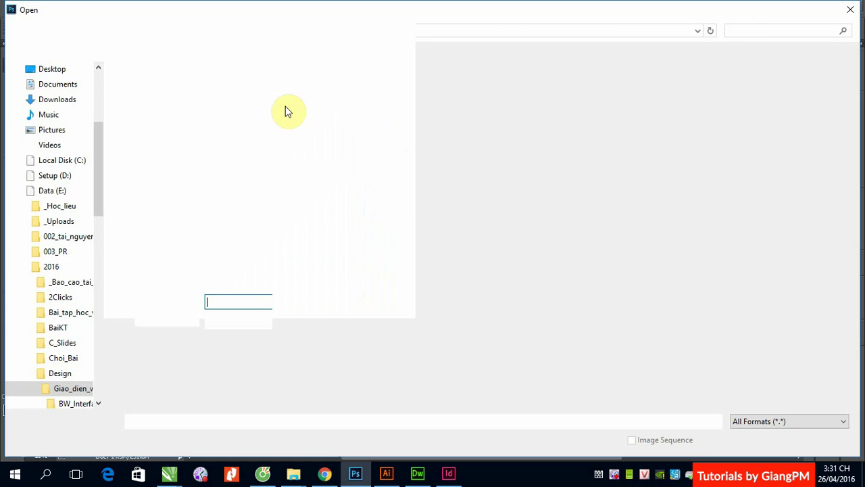
pyautogui.moveTo(95, 133); pyautogui.dragTo(102, 79)
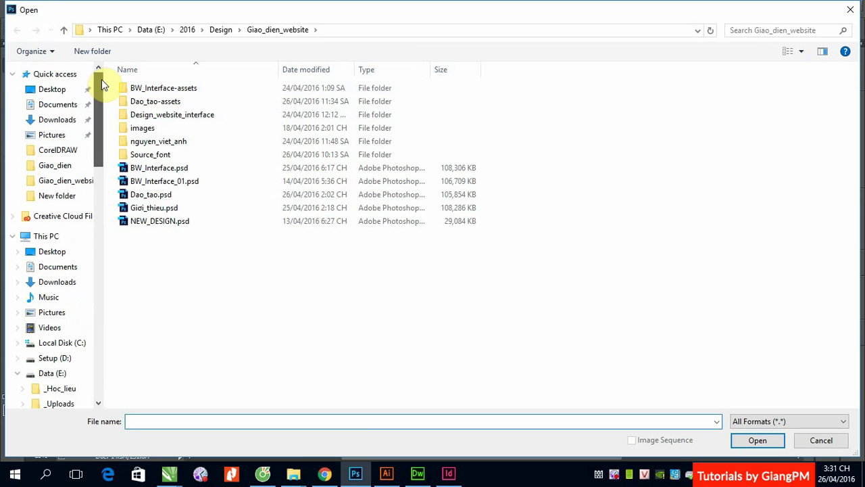
pyautogui.click(54, 88)
pyautogui.scroll(-1, 419, 274)
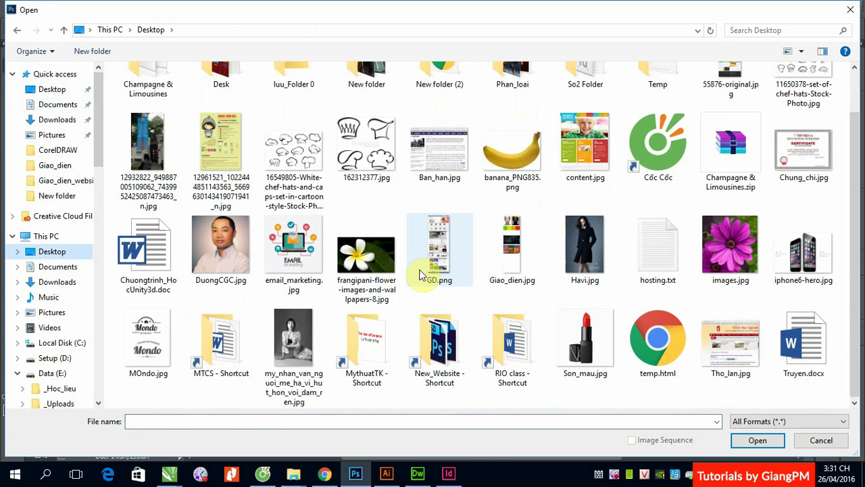
pyautogui.click(297, 333)
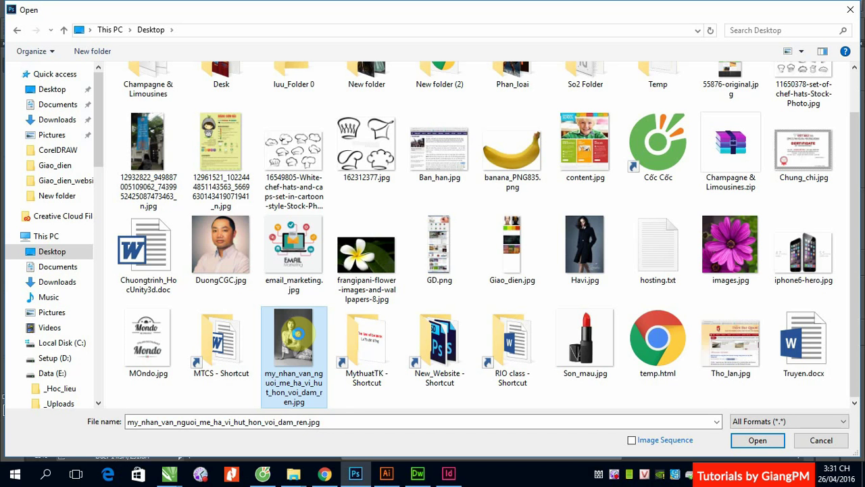
pyautogui.rightClick(301, 340)
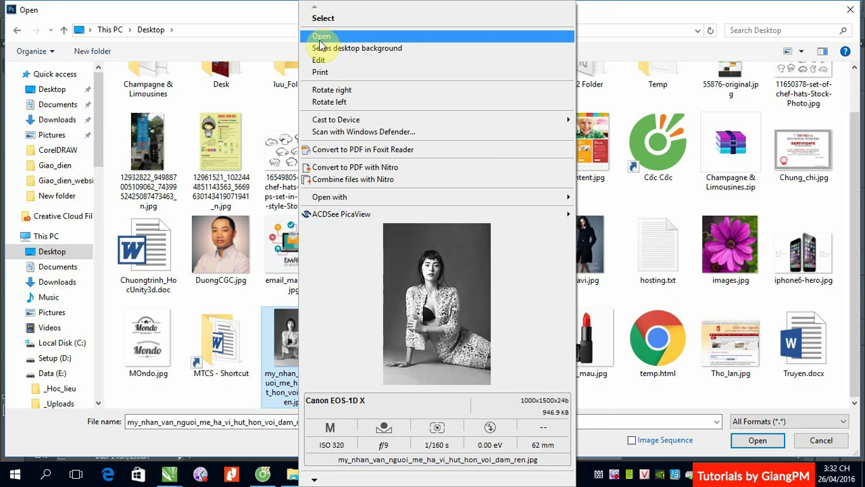
pyautogui.click(292, 346)
pyautogui.doubleClick(285, 344)
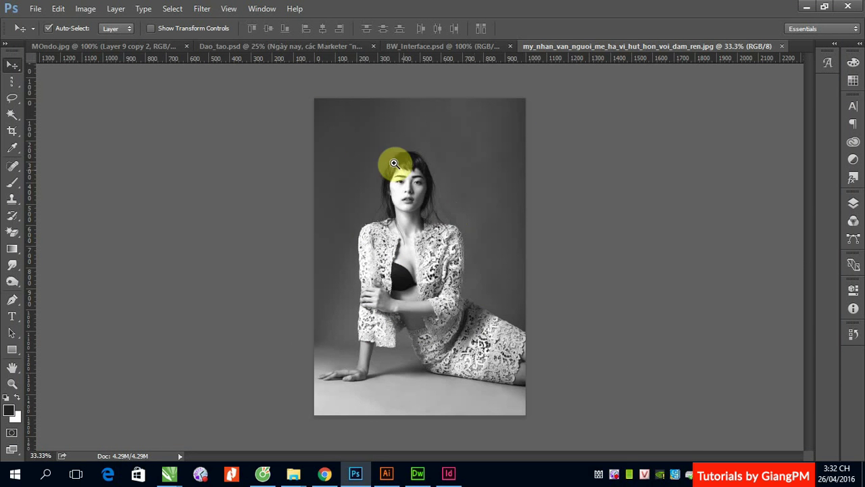
# Draw a closed Pen tool path around the woman's head, following the hair outline and running below the chin.
pyautogui.hotkey('ctrl', 'space')
pyautogui.moveTo(348, 132); pyautogui.dragTo(502, 273)
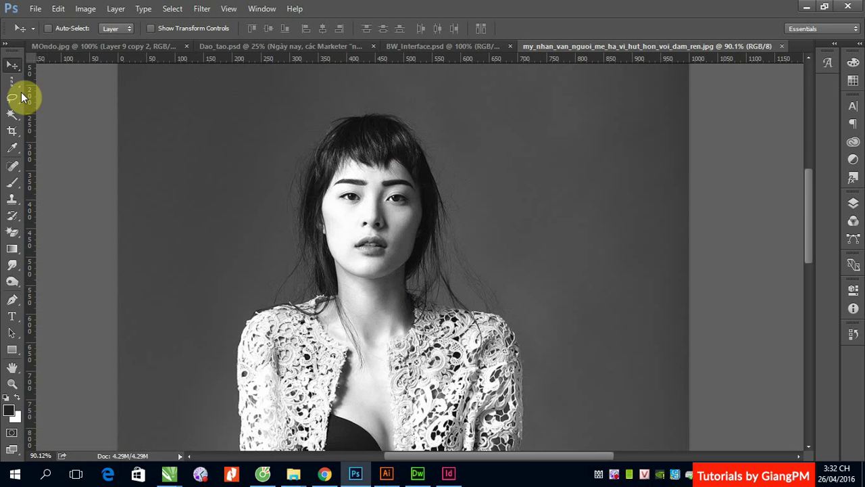
pyautogui.click(11, 302)
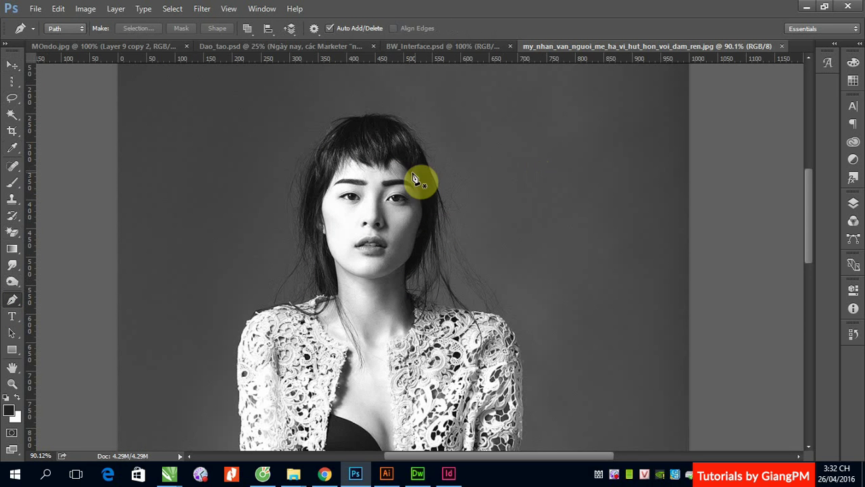
pyautogui.click(401, 277)
pyautogui.click(210, 261)
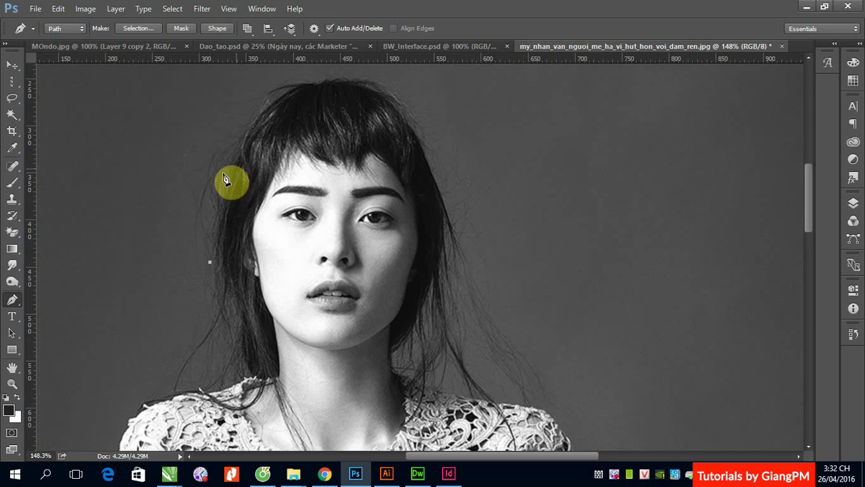
pyautogui.moveTo(227, 148); pyautogui.dragTo(260, 109)
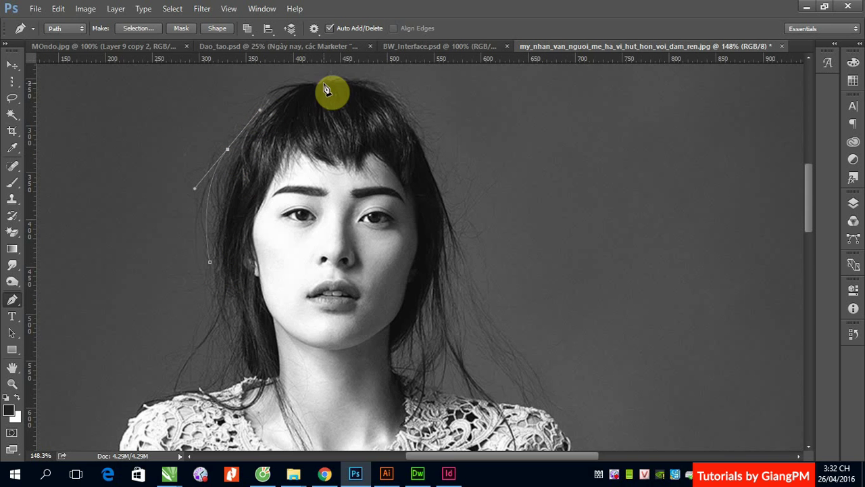
pyautogui.moveTo(322, 84); pyautogui.dragTo(369, 84)
pyautogui.moveTo(412, 126); pyautogui.dragTo(430, 162)
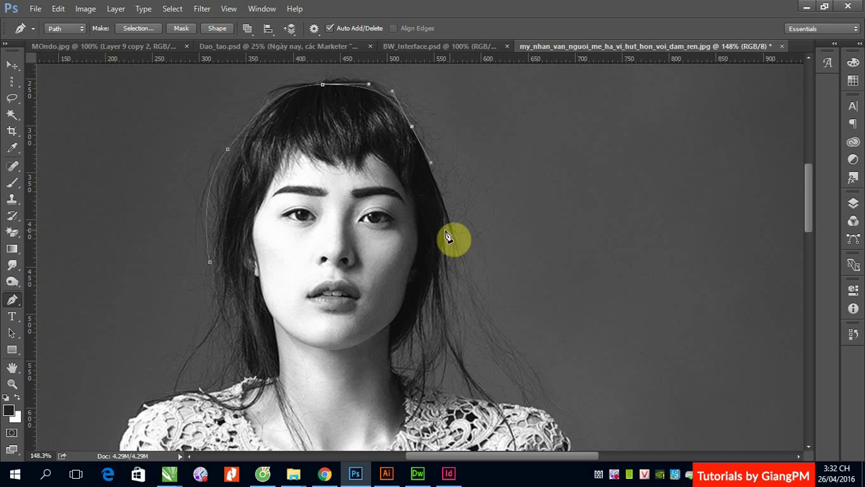
pyautogui.moveTo(446, 232); pyautogui.dragTo(442, 271)
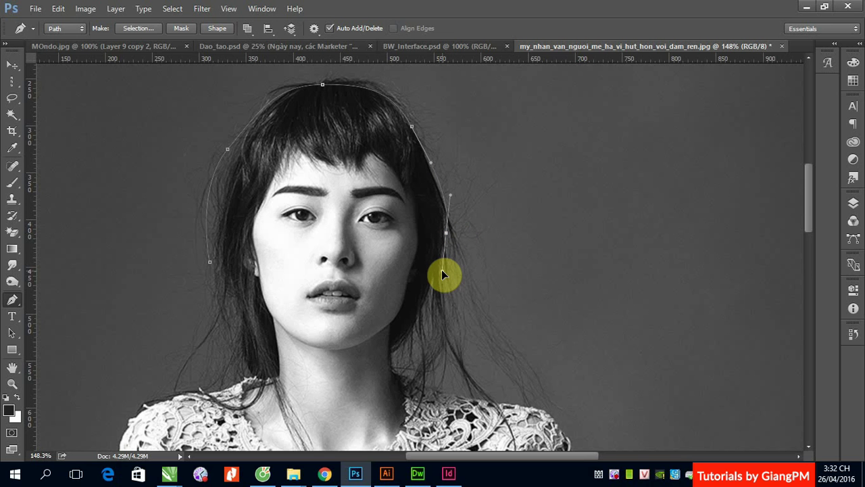
pyautogui.click(409, 332)
pyautogui.moveTo(316, 355); pyautogui.dragTo(278, 345)
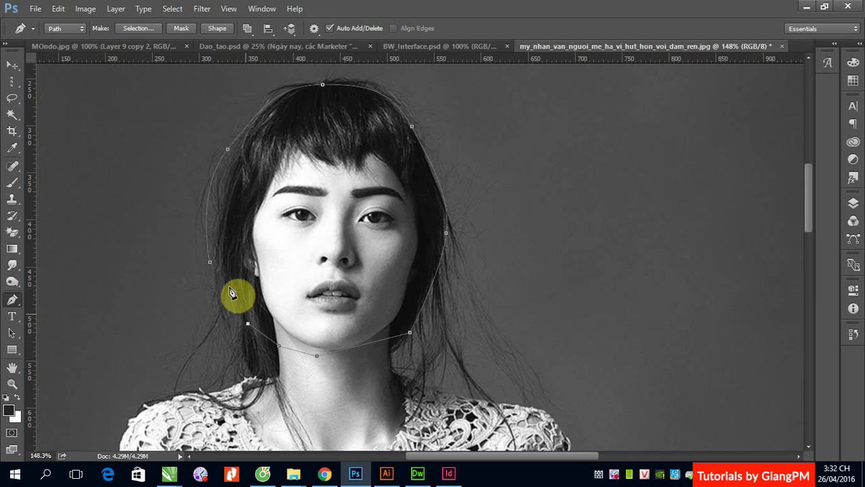
pyautogui.click(210, 261)
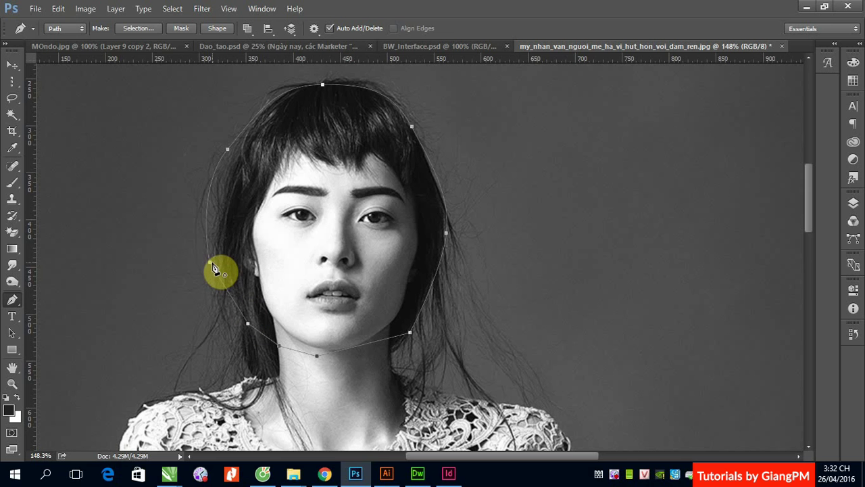
# Save the work path around the head as Path 1.
pyautogui.click(853, 204)
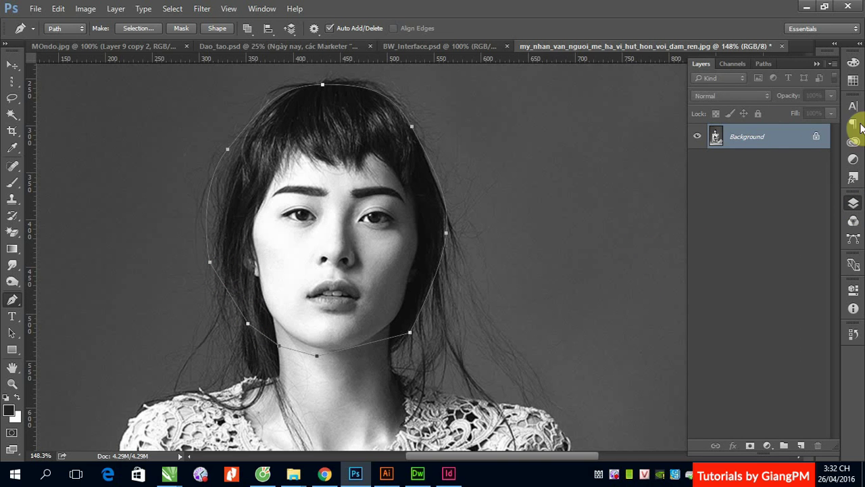
pyautogui.click(854, 242)
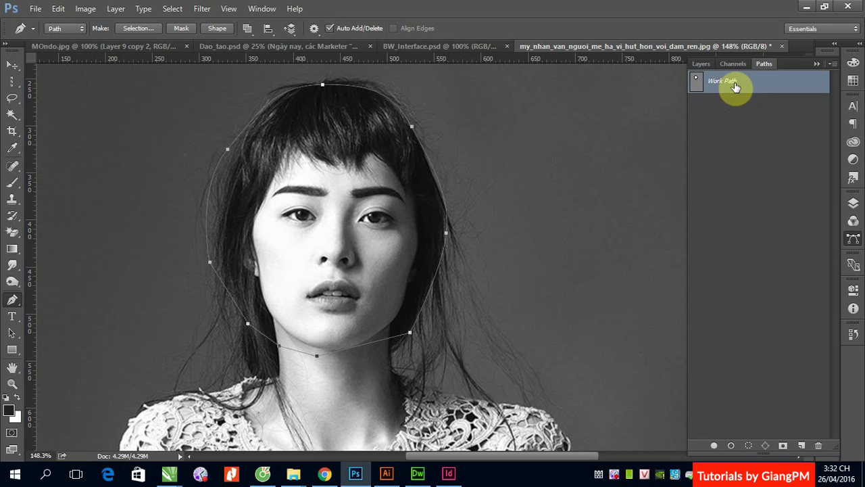
pyautogui.doubleClick(736, 87)
pyautogui.click(503, 162)
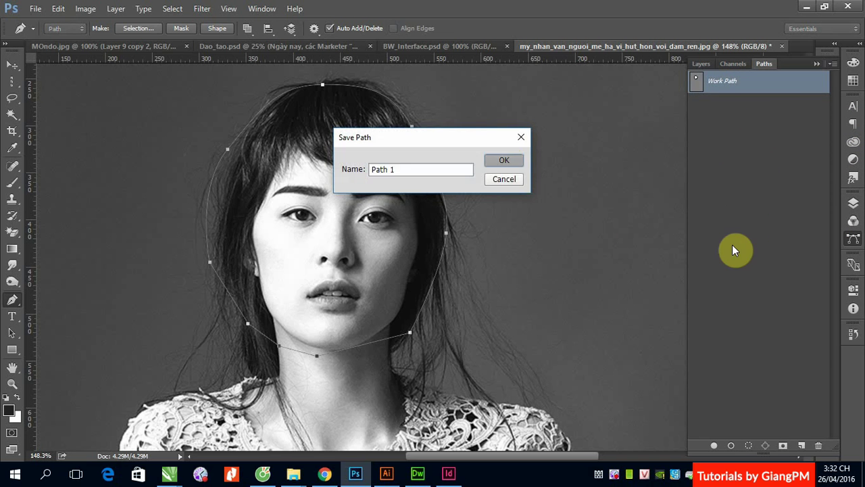
pyautogui.press('Return')
# Set the saved head path as the image's clipping path.
pyautogui.click(834, 64)
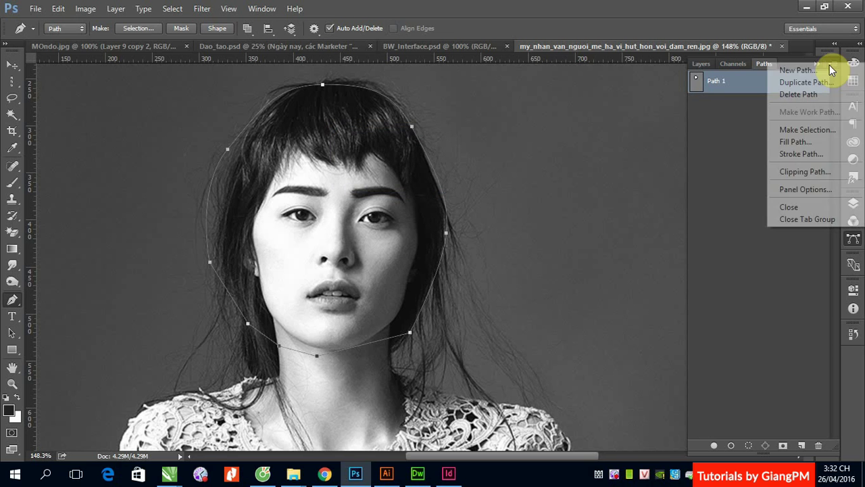
pyautogui.click(809, 171)
pyautogui.click(523, 162)
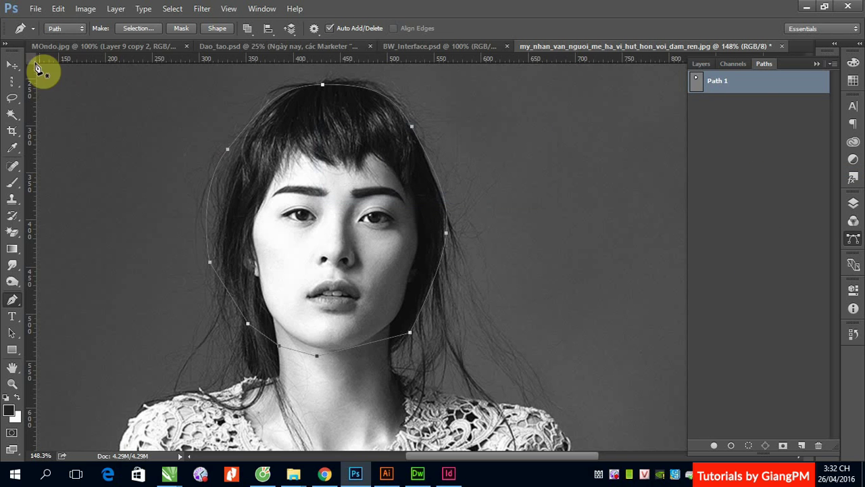
# Save the image with its clipping path as a new JPEG named dau on the Desktop.
pyautogui.click(12, 64)
pyautogui.click(34, 8)
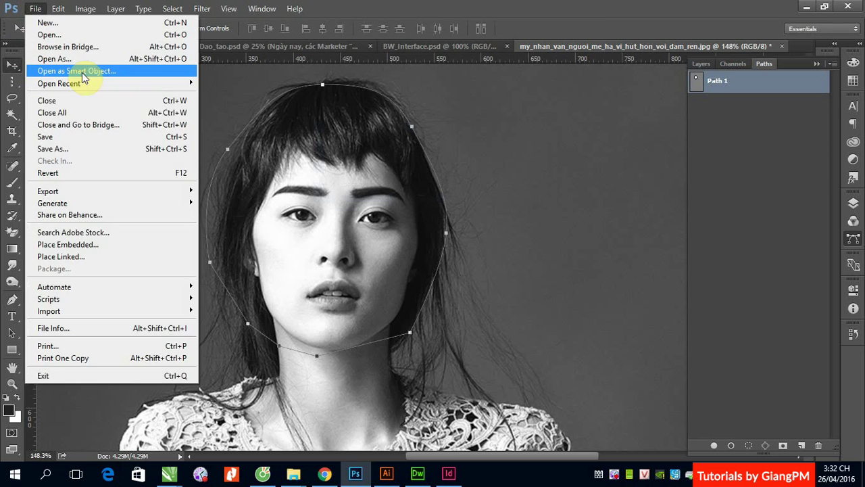
pyautogui.click(62, 148)
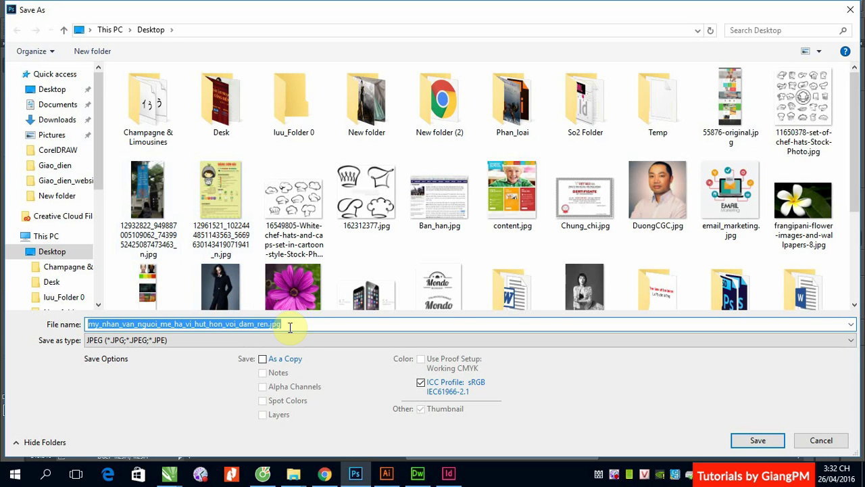
pyautogui.moveTo(290, 326); pyautogui.dragTo(89, 327)
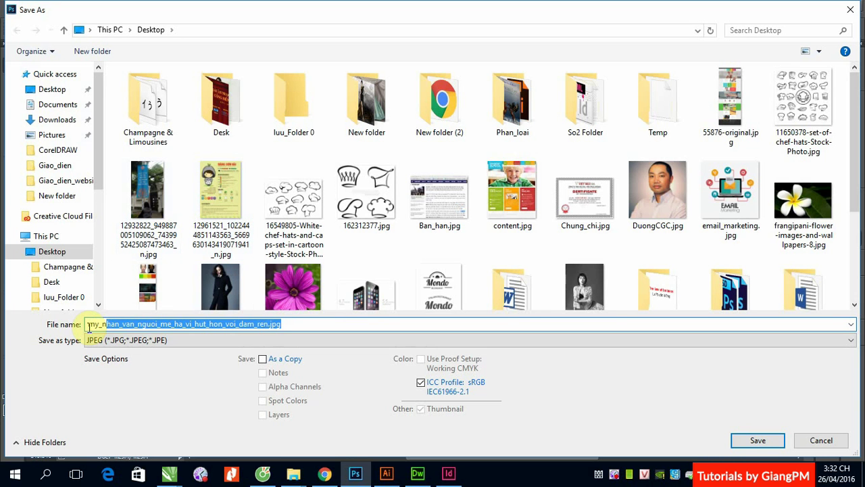
pyautogui.write('dau')
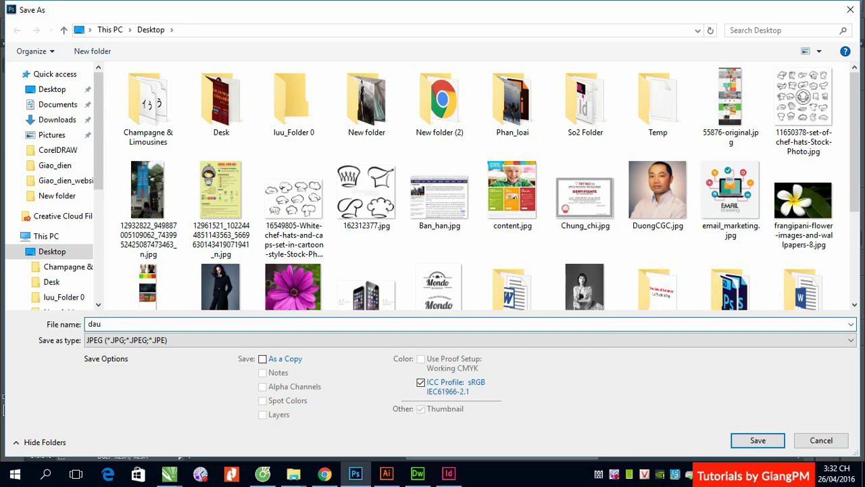
pyautogui.press('Return')
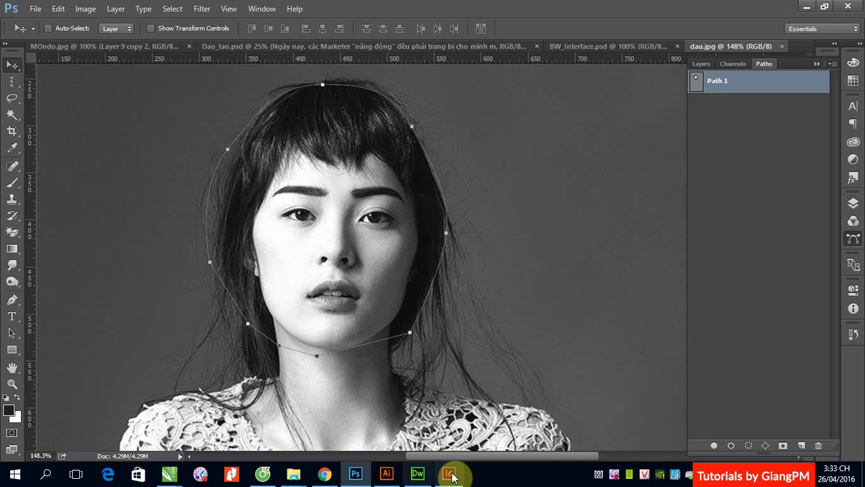
# Switch back to InDesign and copy the full-page portrait on the cover.
pyautogui.click(450, 475)
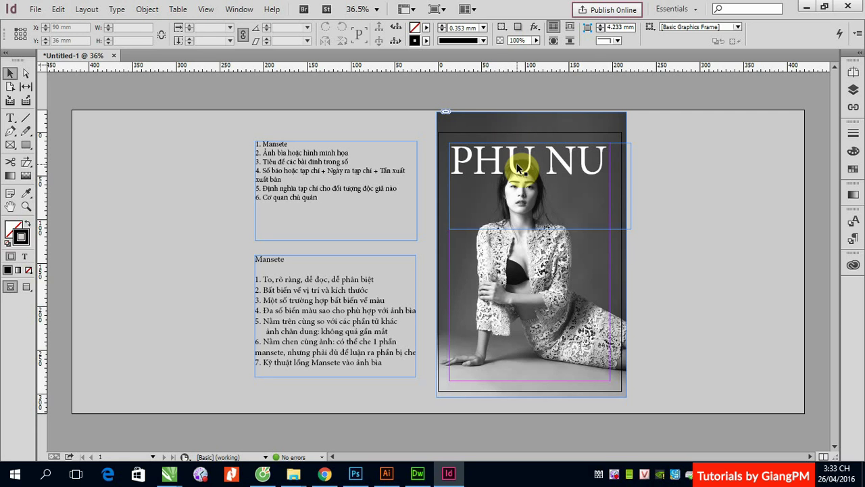
pyautogui.click(469, 309)
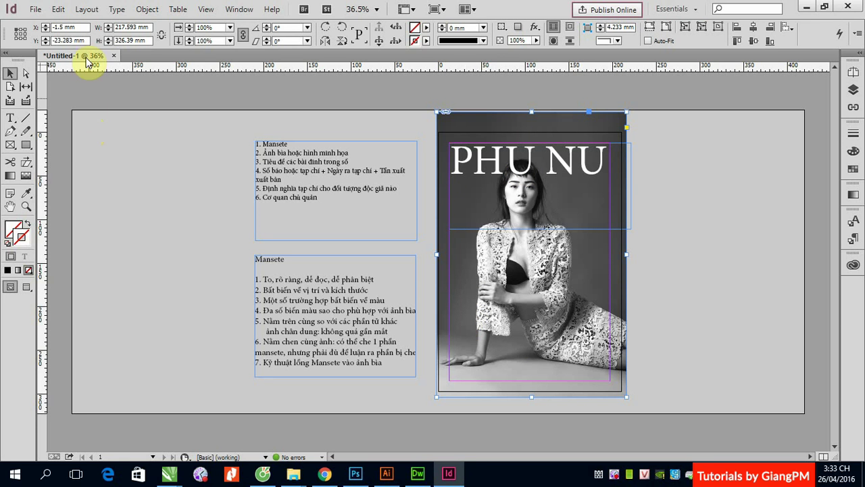
pyautogui.click(58, 8)
pyautogui.click(108, 64)
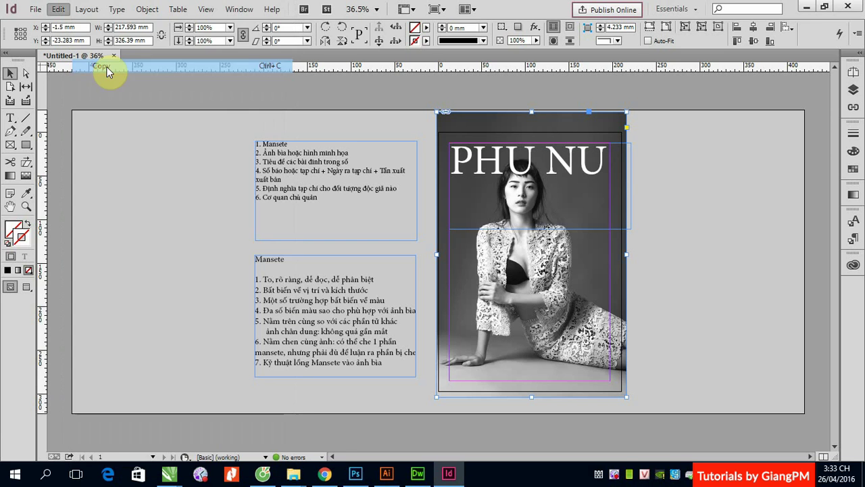
# Paste the copied portrait in place on top of the PHU NU masthead.
pyautogui.click(691, 230)
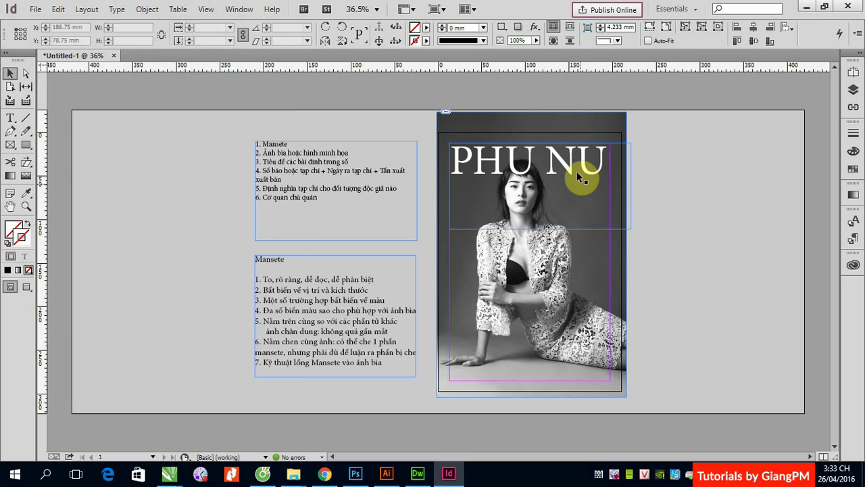
pyautogui.click(58, 9)
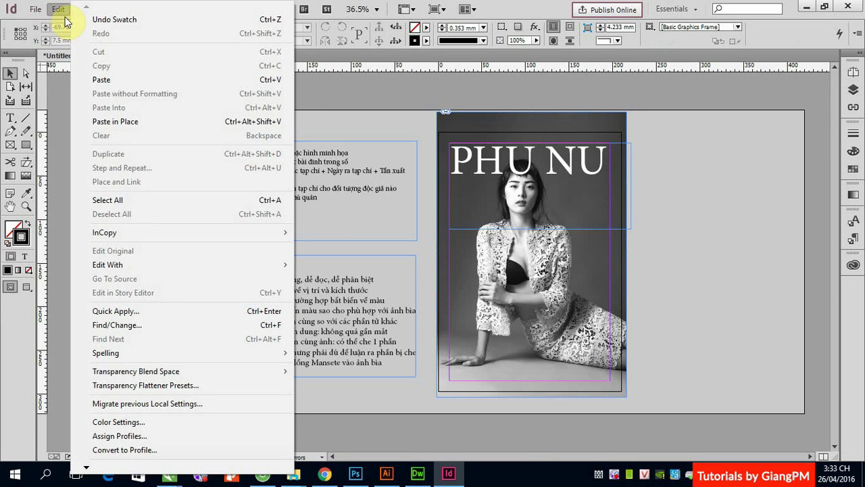
pyautogui.click(129, 128)
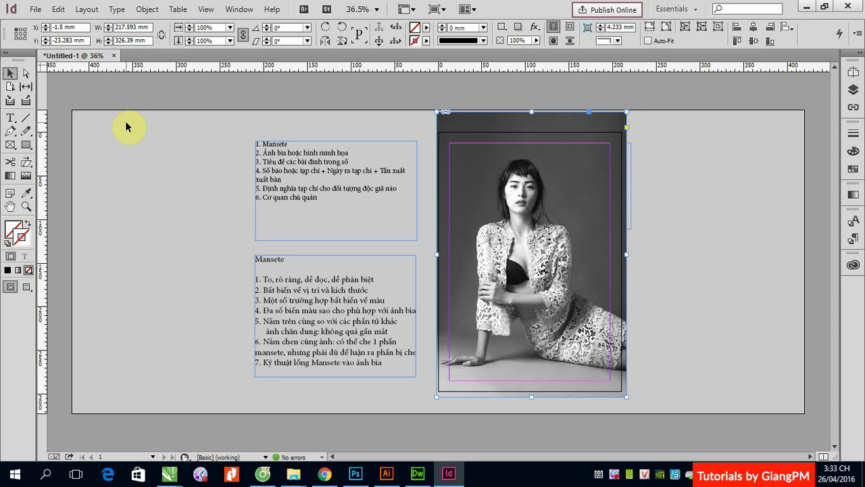
pyautogui.click(683, 262)
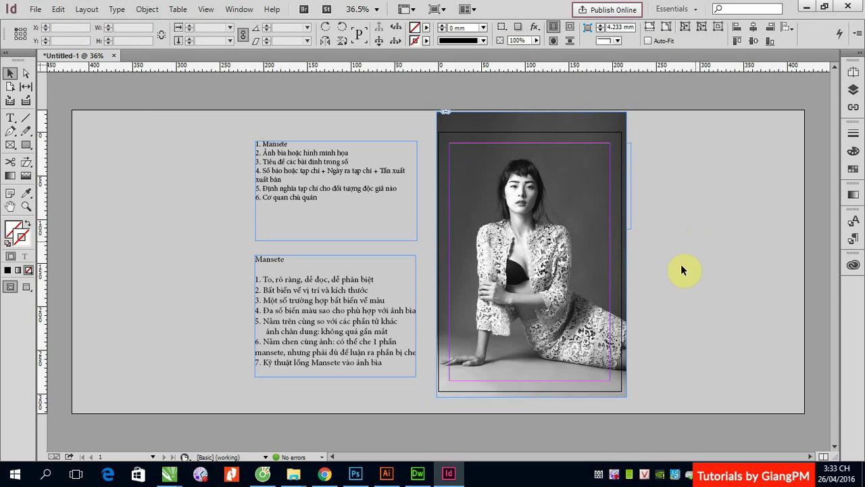
# Relink the topmost portrait copy to dau.jpg on the Desktop.
pyautogui.click(564, 321)
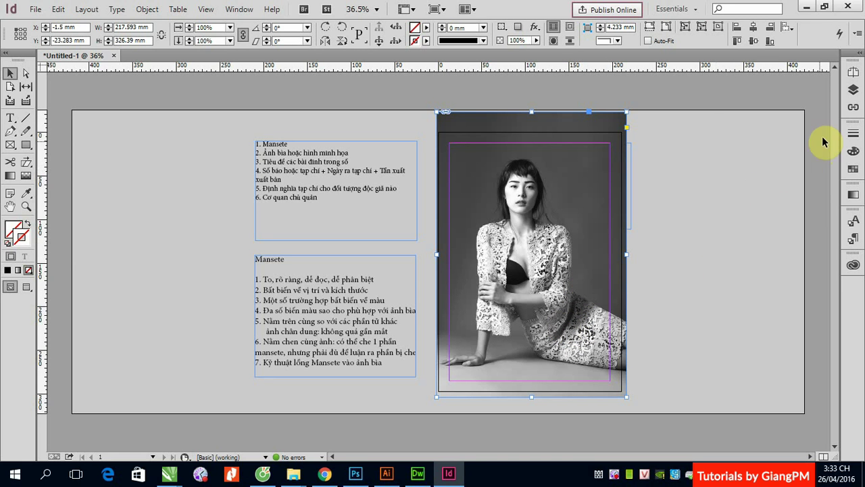
pyautogui.click(853, 109)
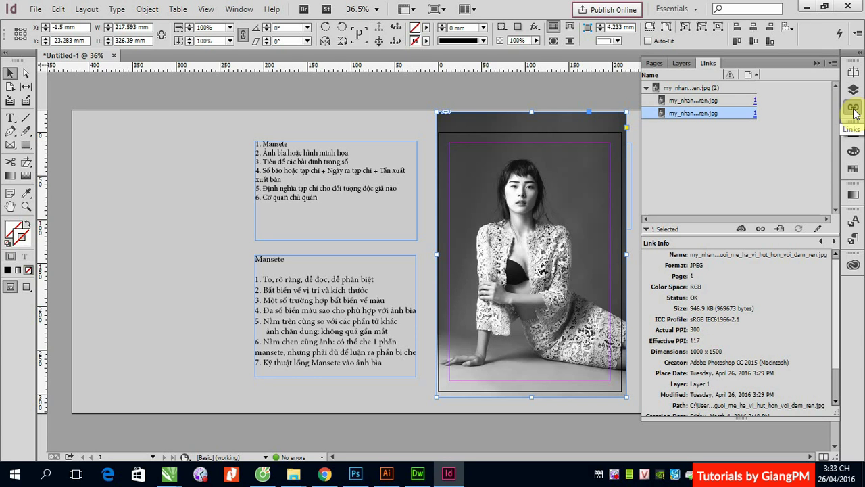
pyautogui.click(741, 231)
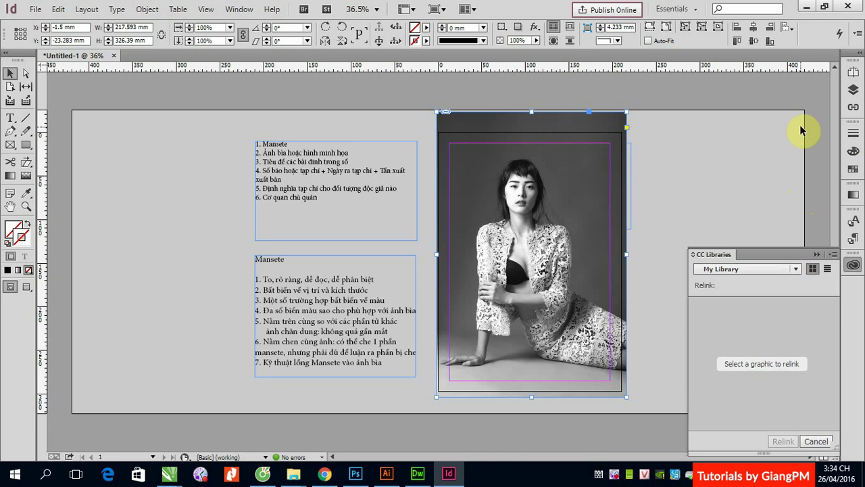
pyautogui.click(853, 106)
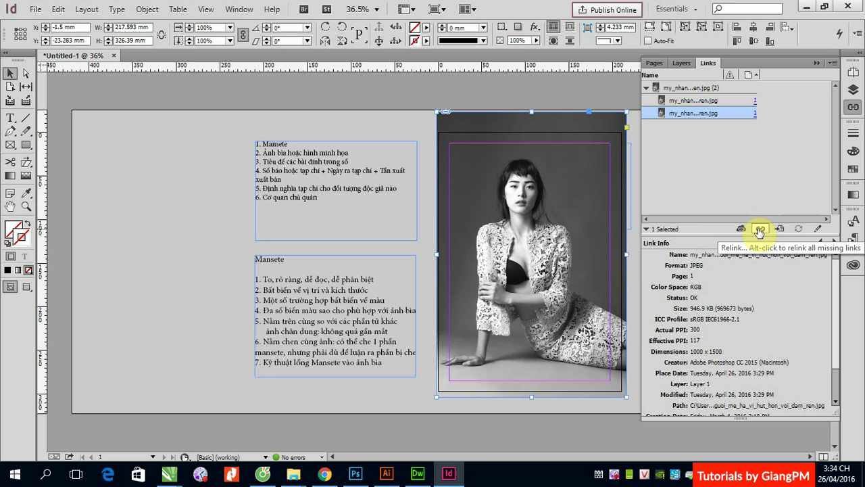
pyautogui.click(759, 230)
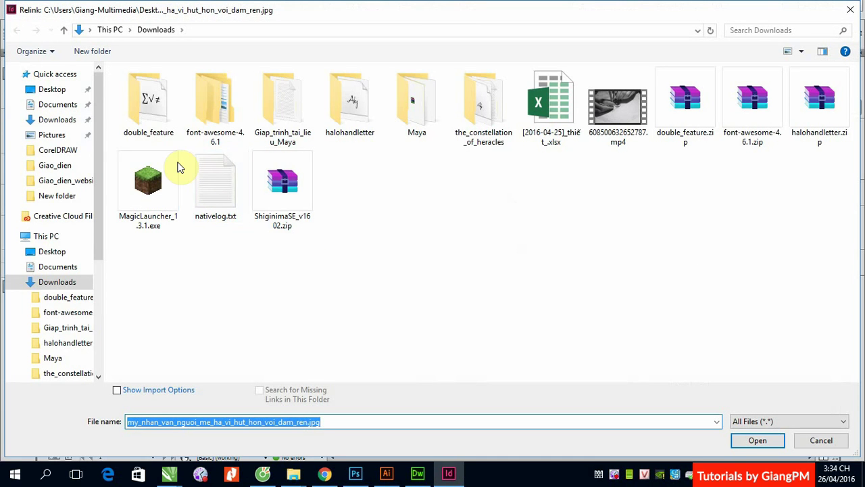
pyautogui.click(53, 89)
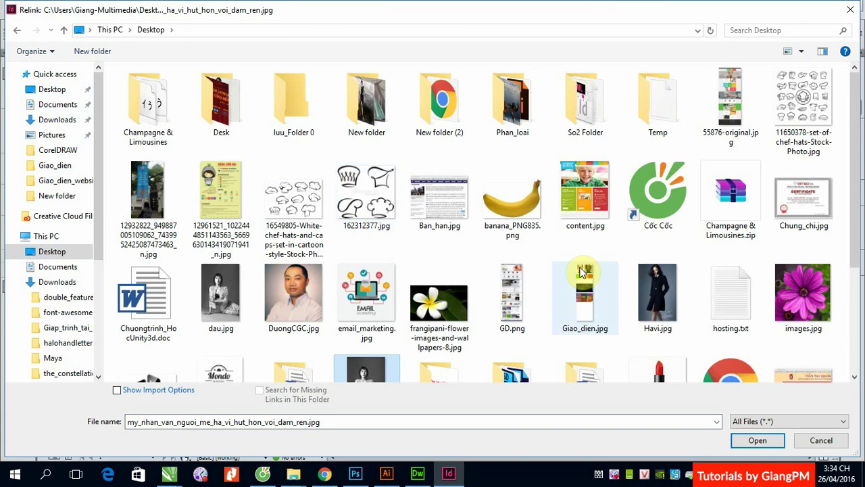
pyautogui.scroll(-2, 406, 291)
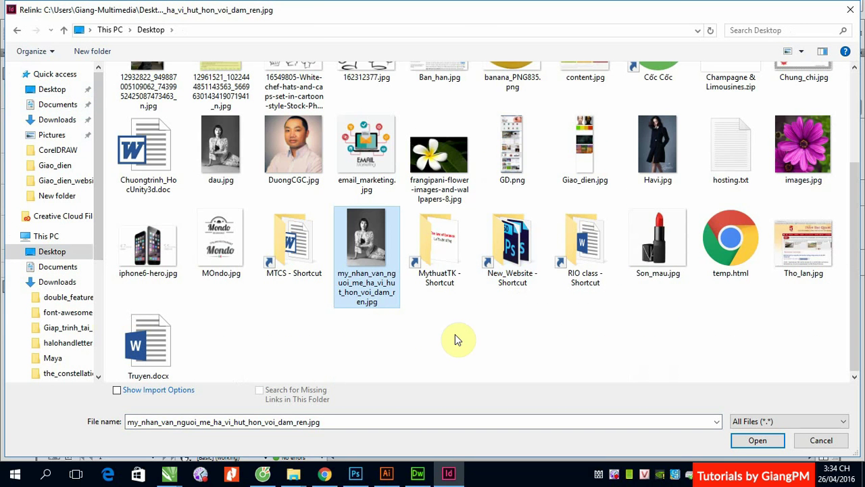
pyautogui.click(223, 169)
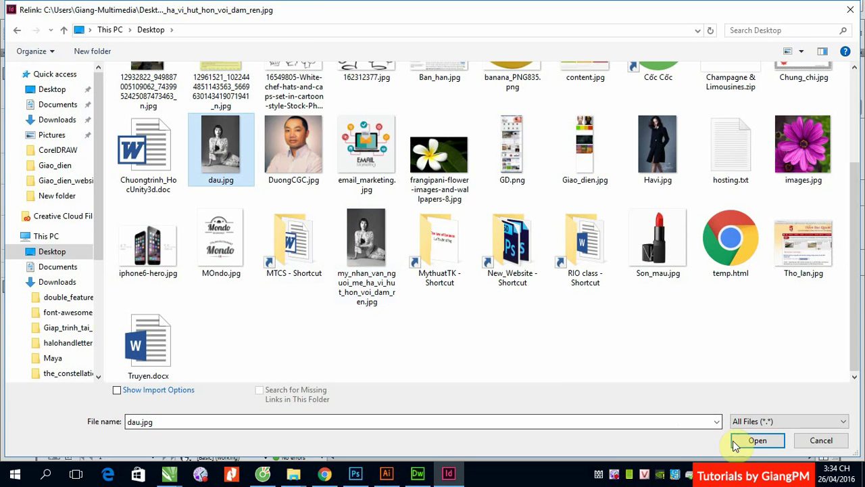
pyautogui.click(756, 440)
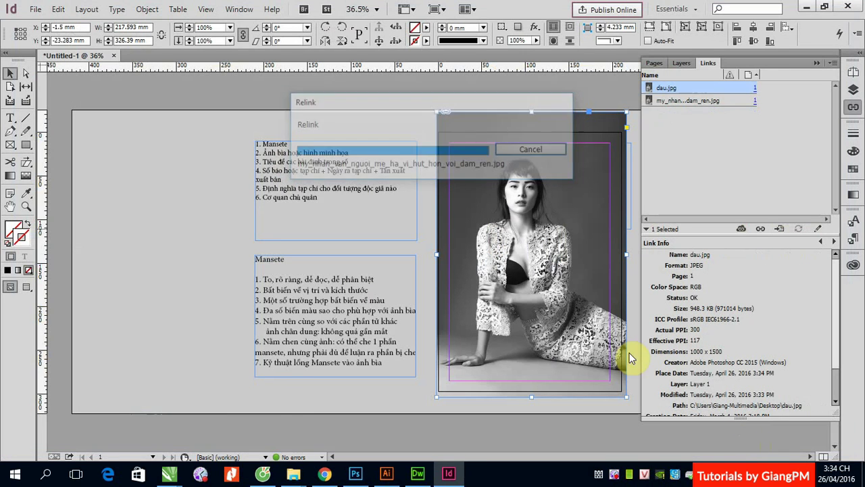
pyautogui.click(818, 63)
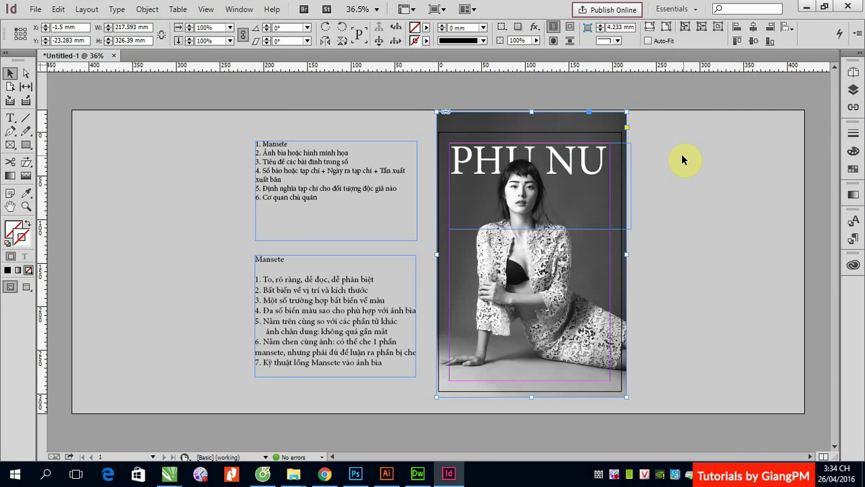
# Show the cover in Preview screen mode with nothing selected.
pyautogui.click(207, 9)
pyautogui.moveTo(259, 198)
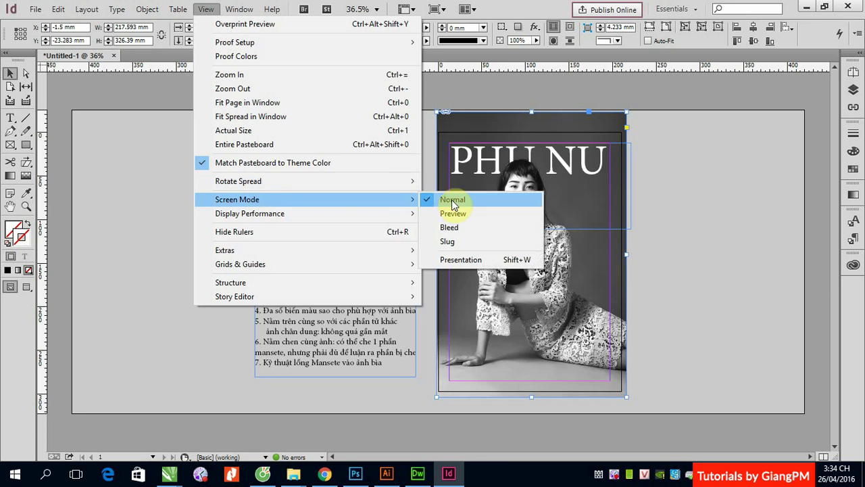
pyautogui.click(451, 214)
pyautogui.click(711, 251)
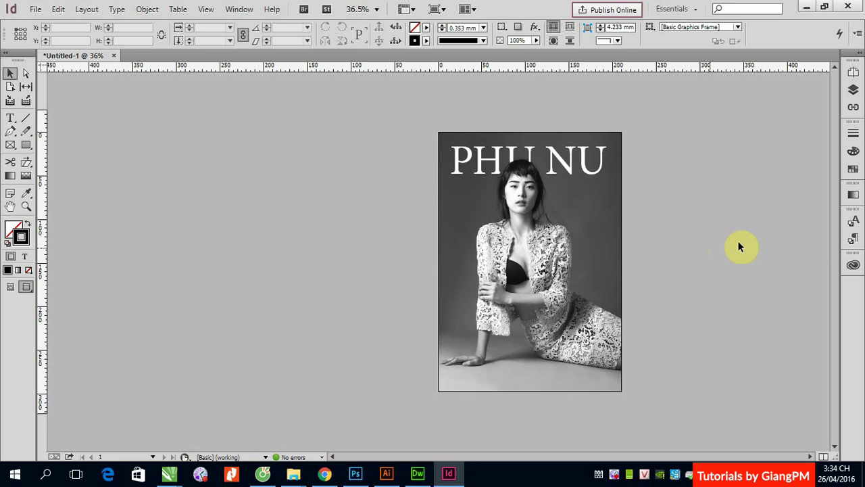
# Move the clipped head image off the cover, show it in Normal screen mode, and undo the move.
pyautogui.click(556, 202)
pyautogui.moveTo(526, 207); pyautogui.dragTo(698, 202)
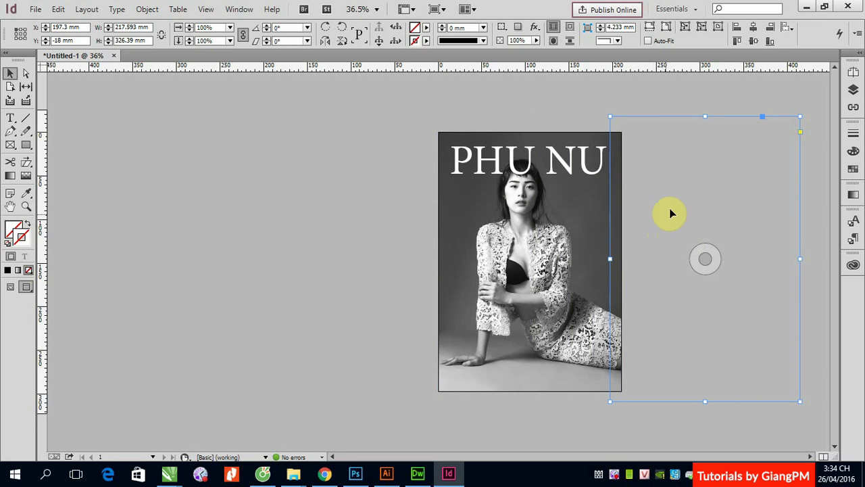
pyautogui.click(202, 11)
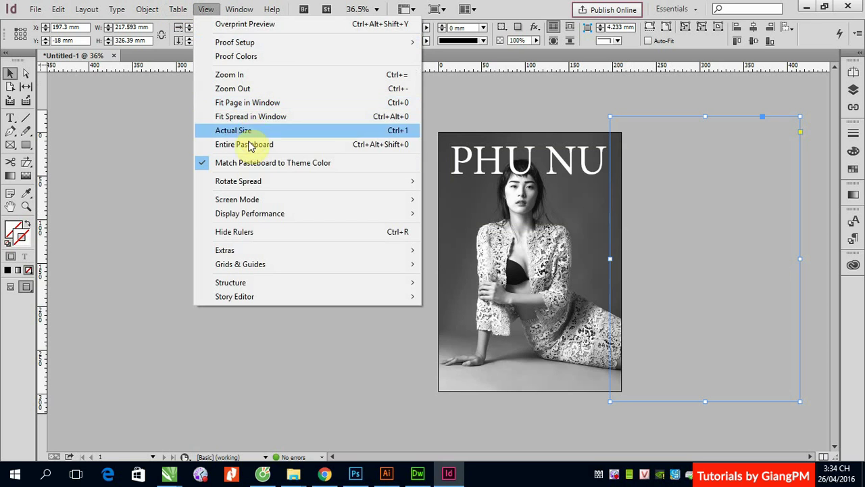
pyautogui.moveTo(257, 198)
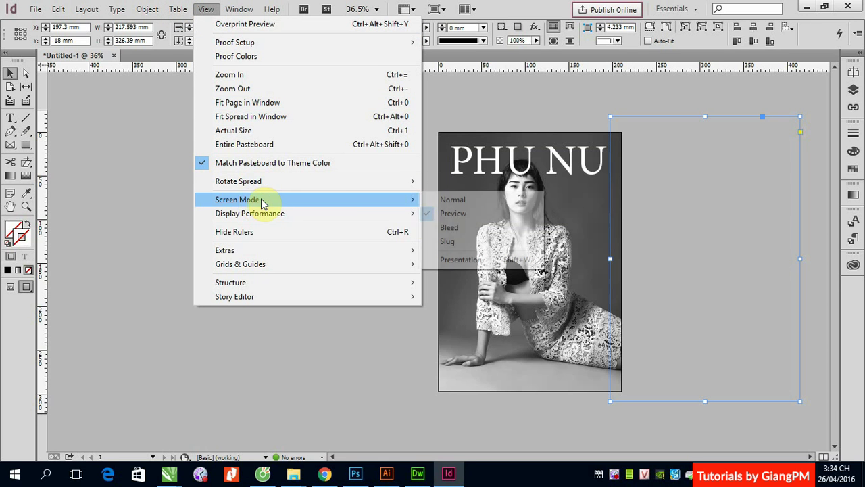
pyautogui.click(457, 200)
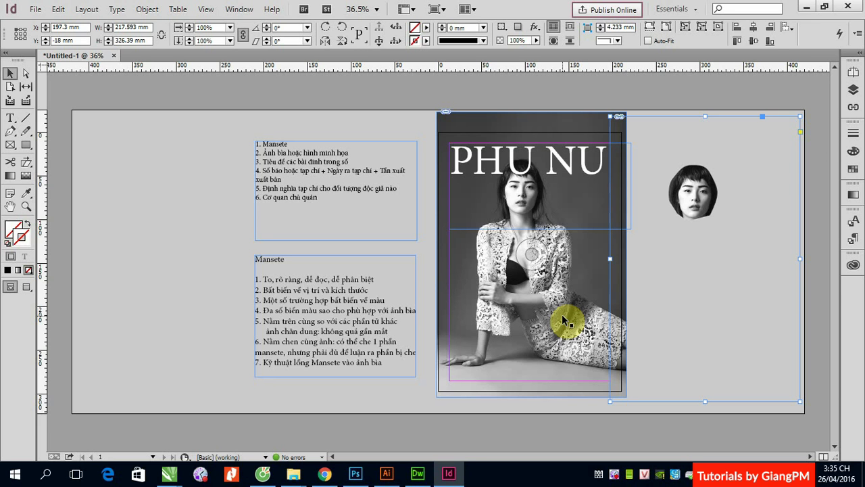
pyautogui.hotkey('ctrl', 'z')
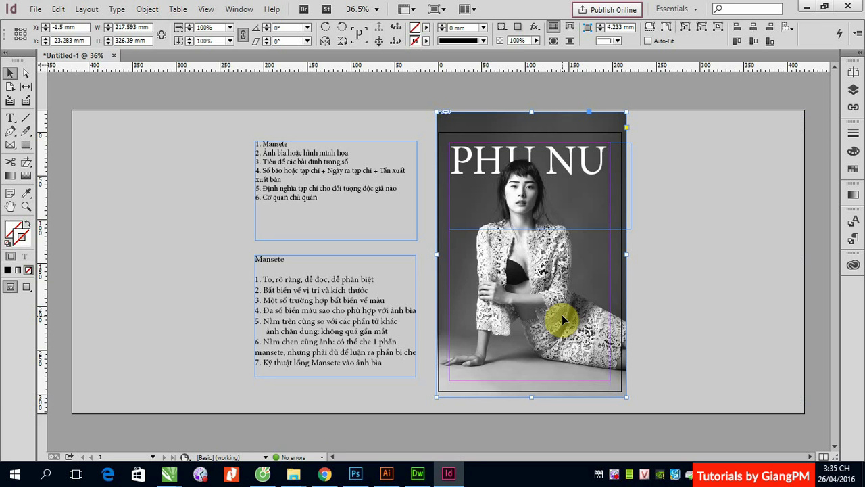
# Switch the screen mode to Preview again and deselect the head image.
pyautogui.click(206, 9)
pyautogui.moveTo(262, 201)
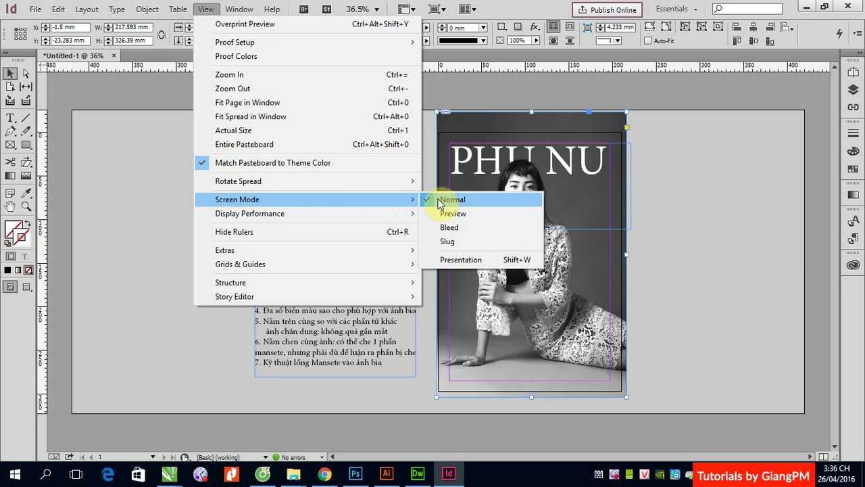
pyautogui.click(449, 215)
pyautogui.click(683, 273)
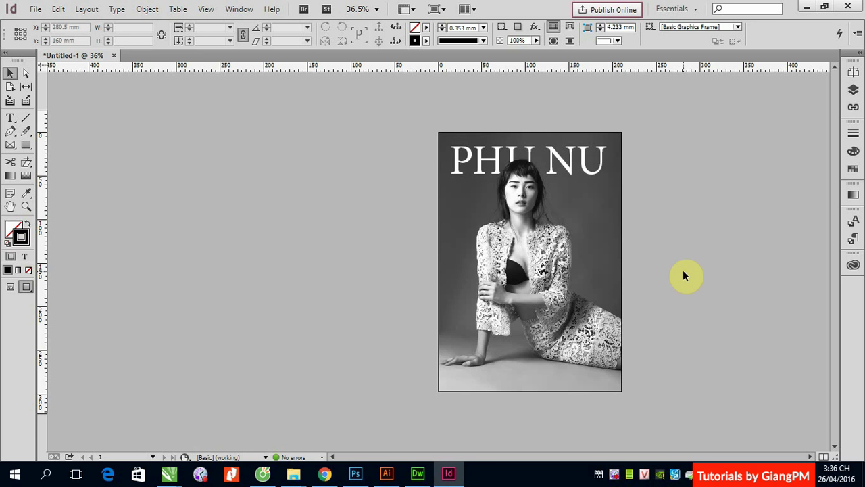
# Examine the hair edges where the clipped head overlaps the PHU NU letters, from close-up to the whole cover.
pyautogui.hotkey('ctrl', 'space')
pyautogui.moveTo(482, 164); pyautogui.dragTo(566, 203)
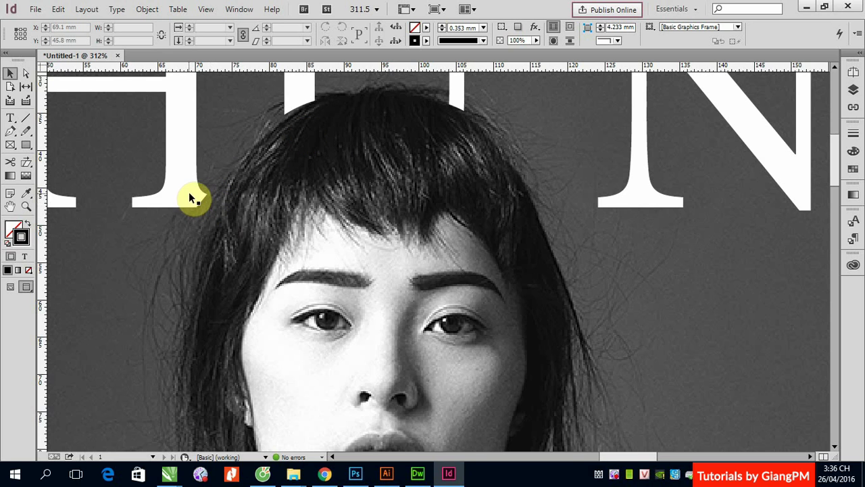
pyautogui.moveTo(173, 180); pyautogui.dragTo(294, 247)
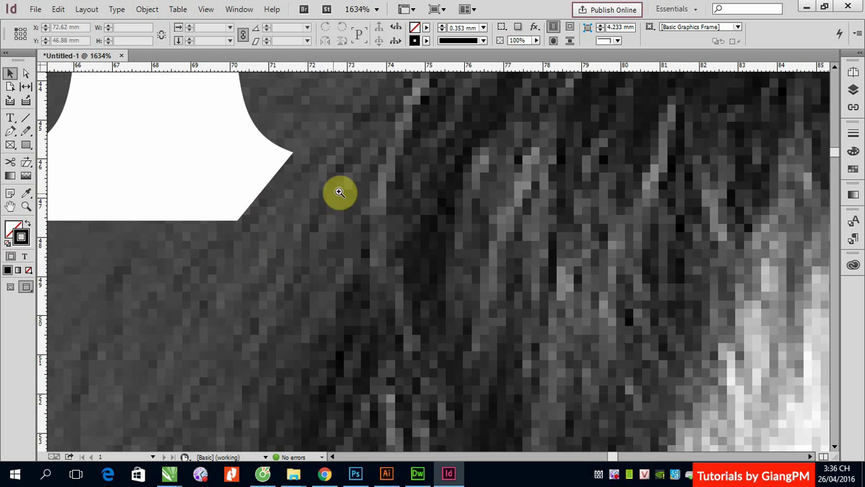
pyautogui.scroll(-10, 284, 204)
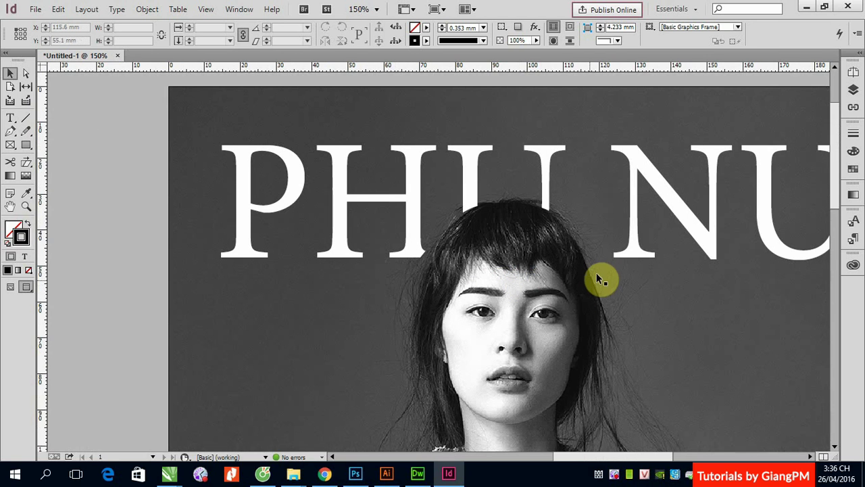
pyautogui.moveTo(614, 286); pyautogui.dragTo(454, 242)
pyautogui.moveTo(498, 271); pyautogui.dragTo(532, 297)
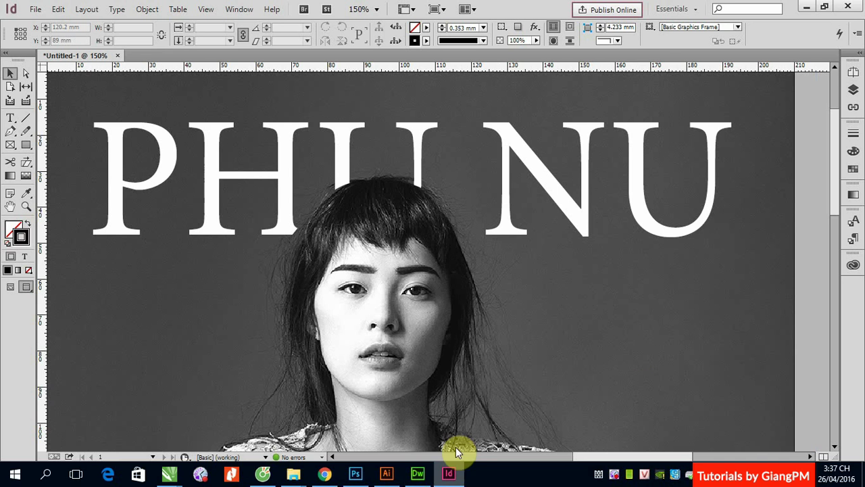
pyautogui.hotkey('ctrl', '-')
pyautogui.hotkey('ctrl', '-')
pyautogui.hotkey('ctrl', '-')
pyautogui.hotkey('ctrl', '-')
pyautogui.hotkey('ctrl', '-')
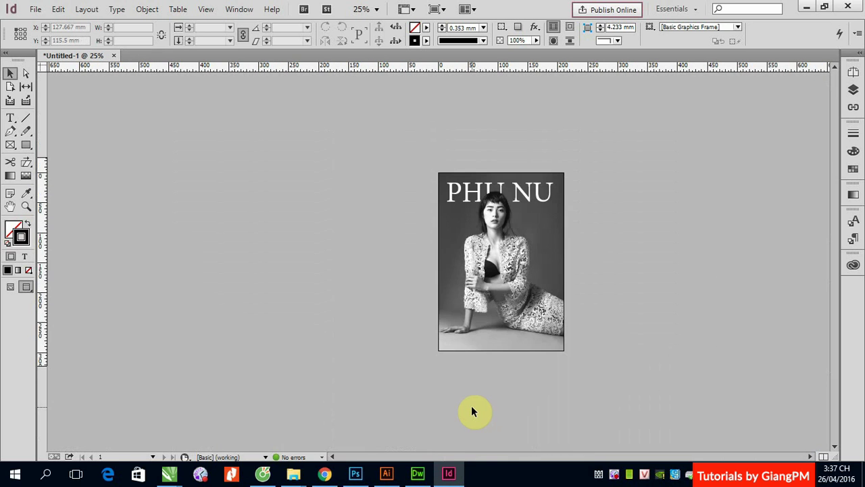
# Return the document to Normal screen mode.
pyautogui.click(177, 11)
pyautogui.moveTo(206, 10)
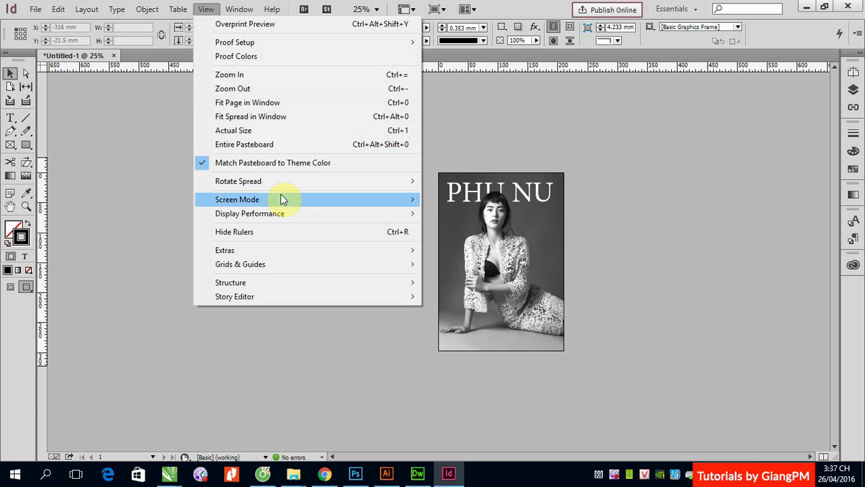
pyautogui.moveTo(283, 198)
pyautogui.click(451, 200)
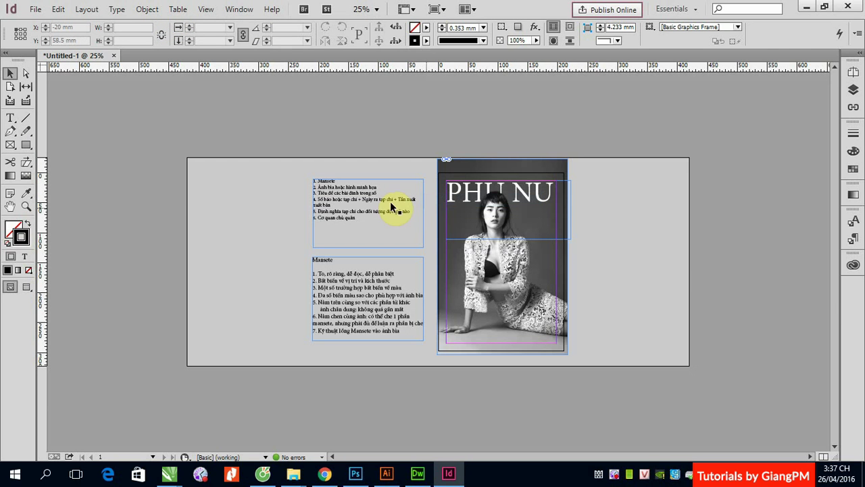
# Review the two note frames beside the cover: the list of cover elements and the Mansete rules.
pyautogui.moveTo(300, 171); pyautogui.dragTo(429, 247)
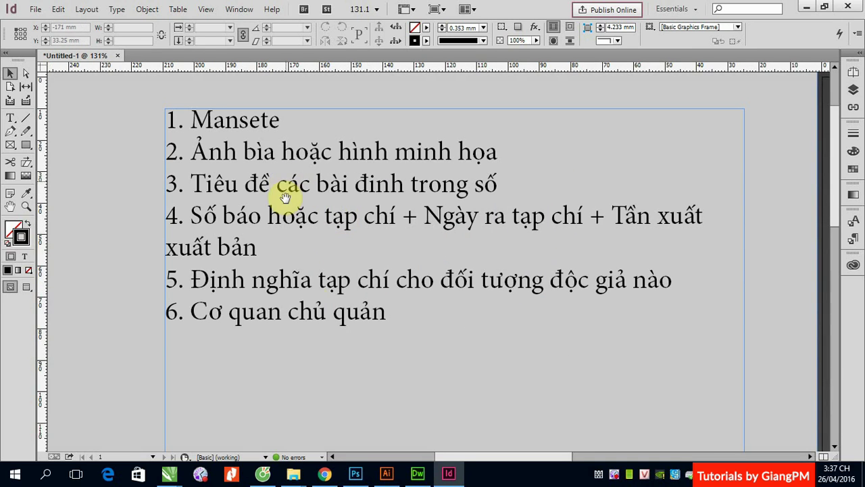
pyautogui.moveTo(361, 383); pyautogui.dragTo(315, 259)
pyautogui.scroll(-3, 321, 348)
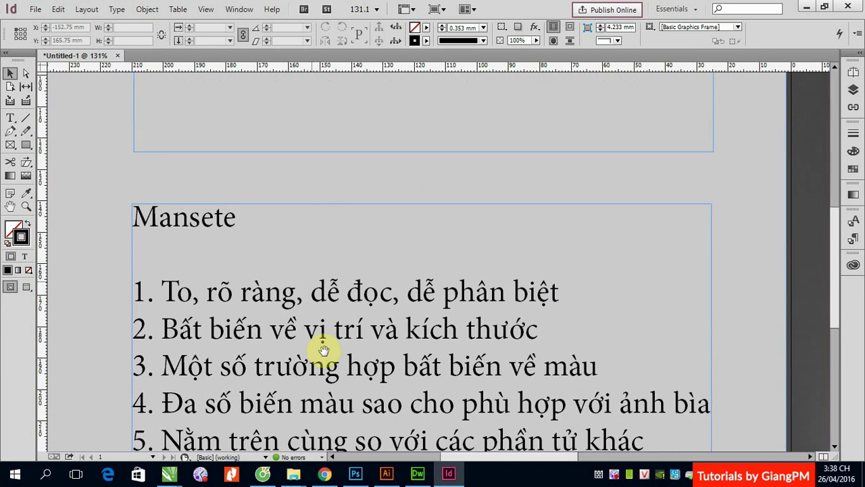
pyautogui.moveTo(320, 347); pyautogui.dragTo(325, 227)
pyautogui.scroll(-3, 324, 227)
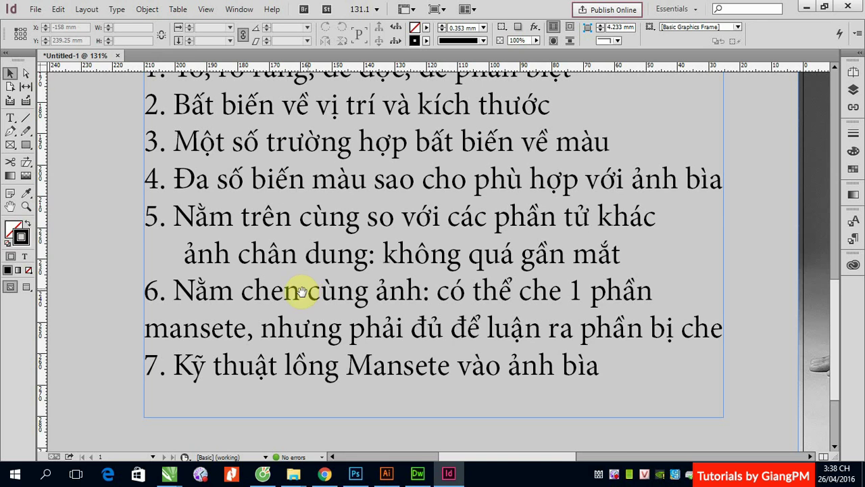
pyautogui.scroll(12, 255, 169)
pyautogui.scroll(5, 308, 260)
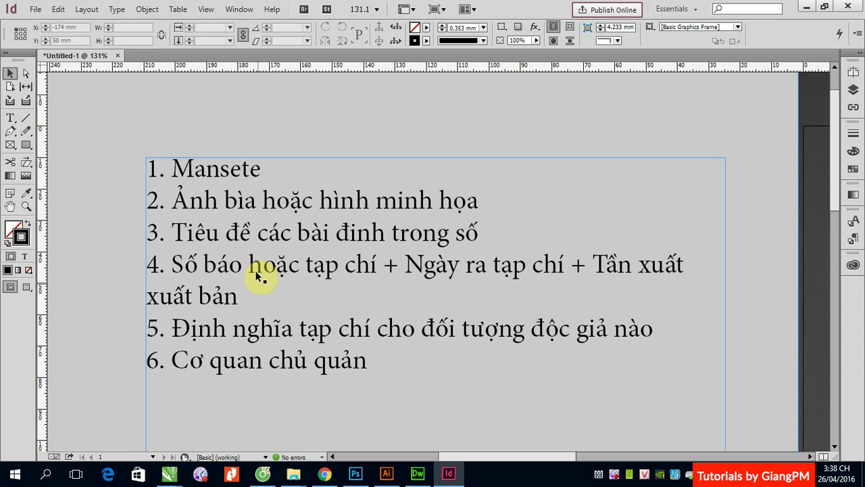
pyautogui.hotkey('ctrl', '1')
pyautogui.hotkey('ctrl', '-')
pyautogui.hotkey('ctrl', '-')
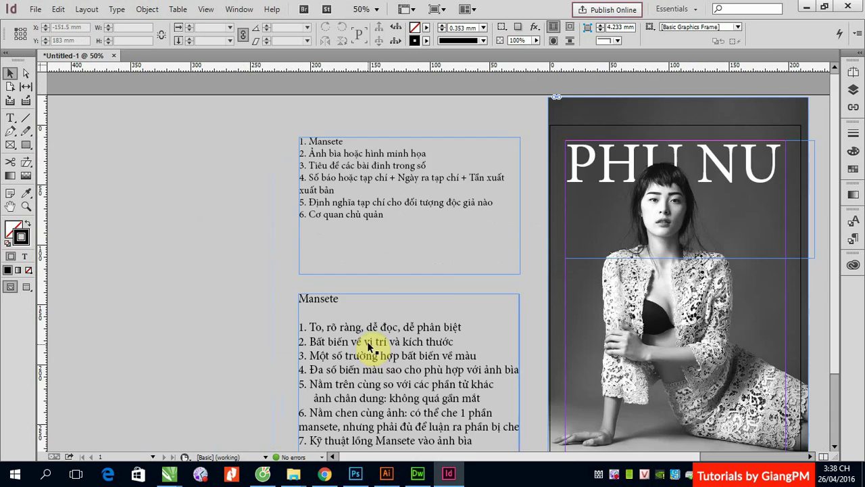
# Move the cover elements list to the far left of the pasteboard and the Mansete rules frame up beside it.
pyautogui.moveTo(330, 194); pyautogui.dragTo(209, 180)
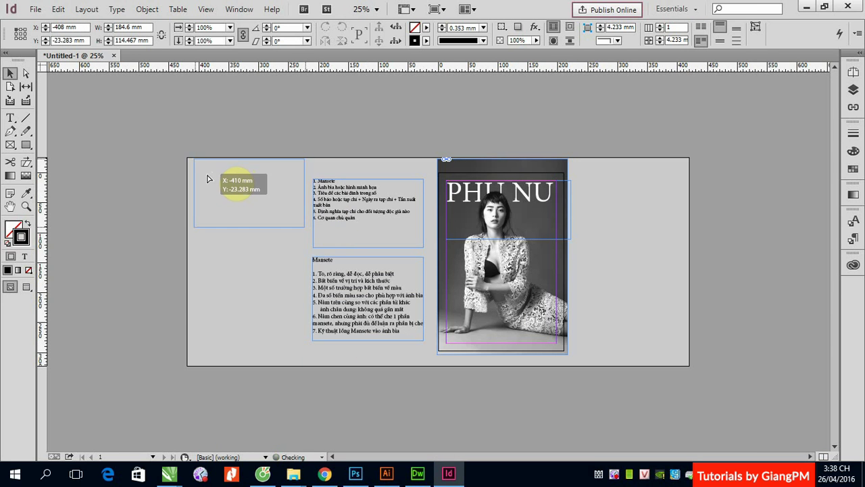
pyautogui.moveTo(343, 274); pyautogui.dragTo(335, 176)
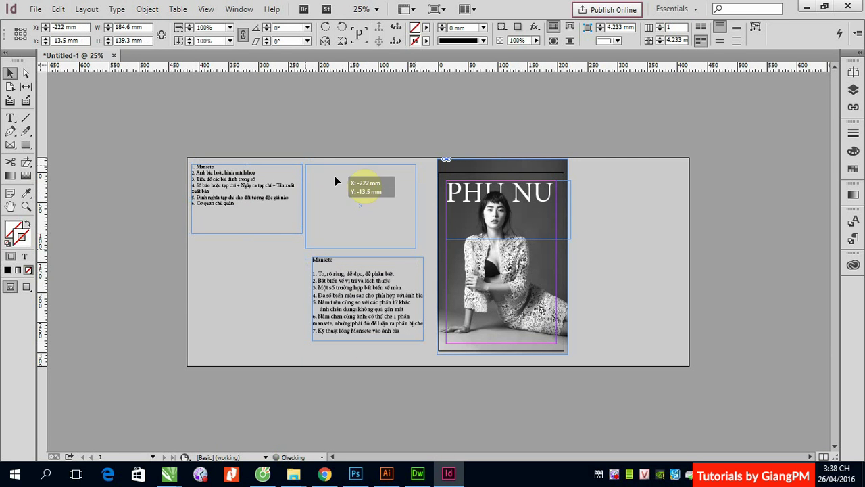
# Create a text frame about 184 by 88 mm below the cover elements list and enter the heading "Ảnh bìa".
pyautogui.click(11, 119)
pyautogui.moveTo(192, 238); pyautogui.dragTo(303, 290)
pyautogui.moveTo(187, 205); pyautogui.dragTo(365, 352)
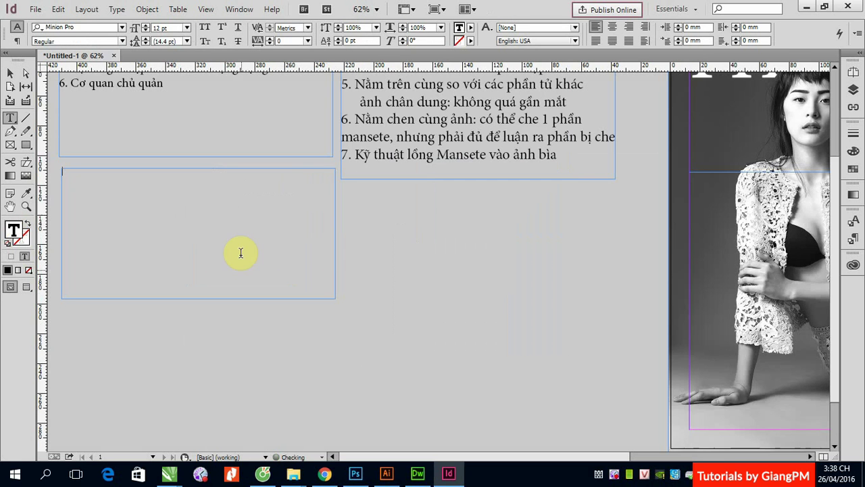
pyautogui.scroll(2, 161, 224)
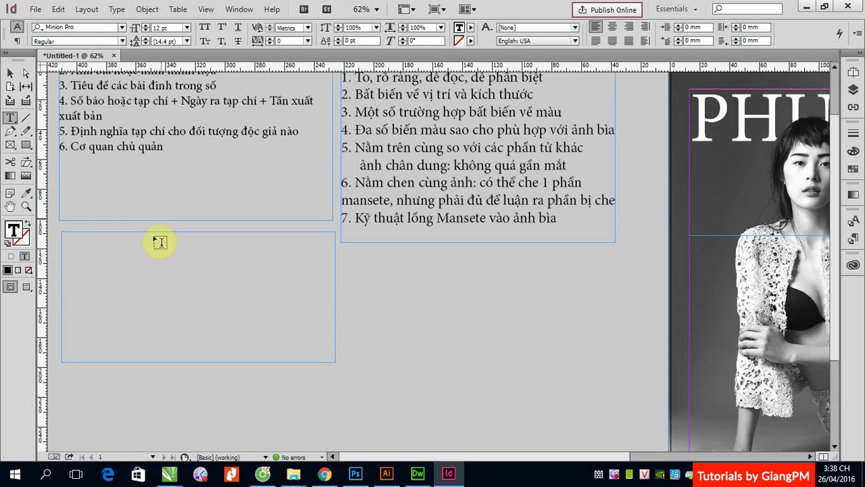
pyautogui.scroll(3, 135, 264)
pyautogui.write('Ảnh bìa')
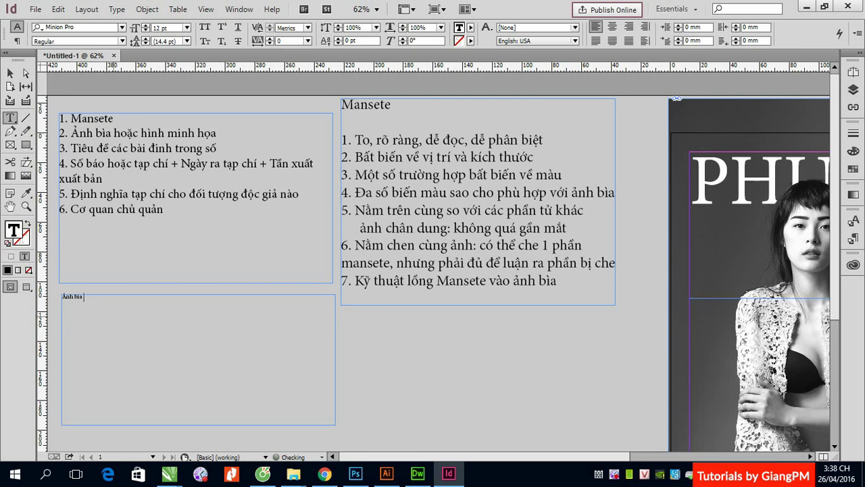
# Enlarge the "Ảnh bìa" heading text to 32 pt.
pyautogui.hotkey('ctrl', 'shift', '.')
pyautogui.hotkey('ctrl', 'shift', '.')
pyautogui.hotkey('ctrl', 'shift', '.')
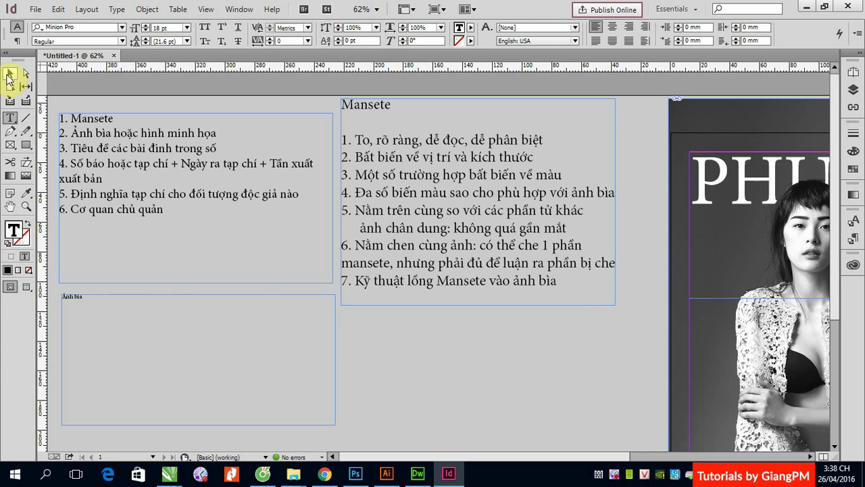
pyautogui.click(8, 78)
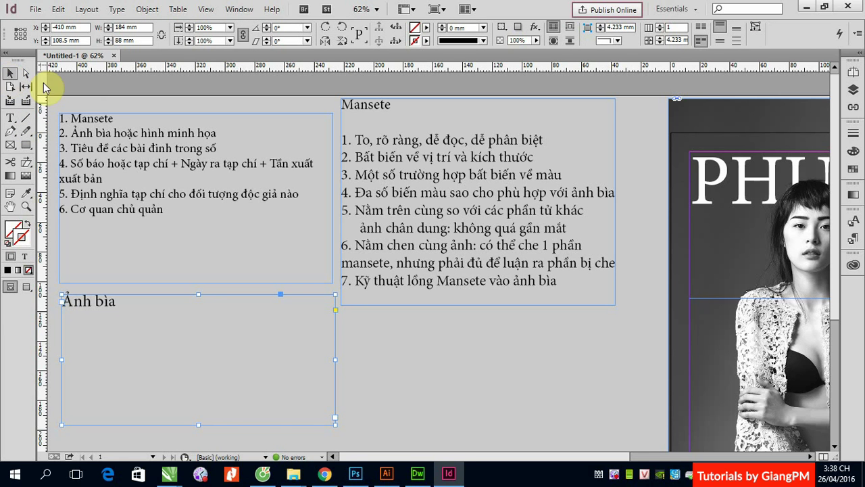
# Add the first numbered item, "1. Nội dung", on a new line under the "Ảnh bìa" heading.
pyautogui.click(10, 118)
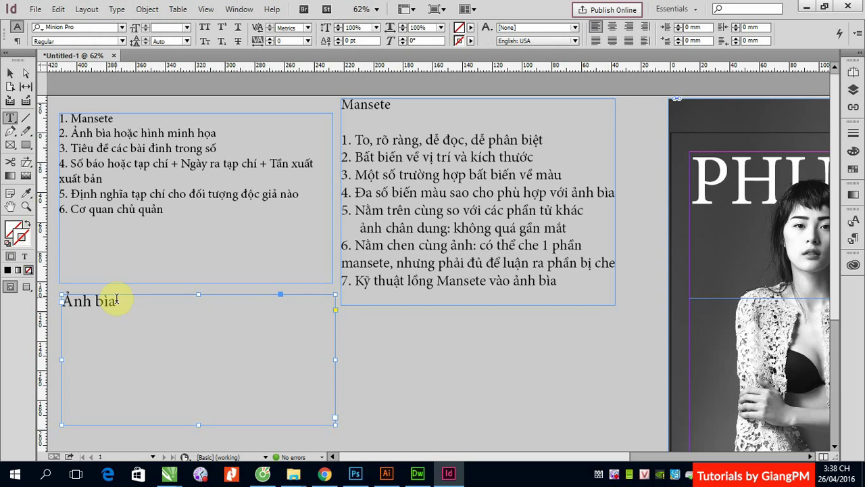
pyautogui.click(178, 316)
pyautogui.press('Return')
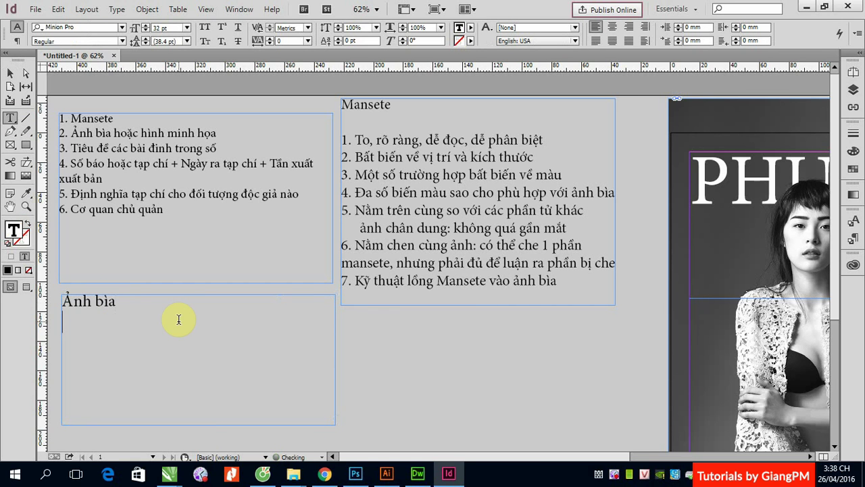
pyautogui.write('1. Nooij dung')
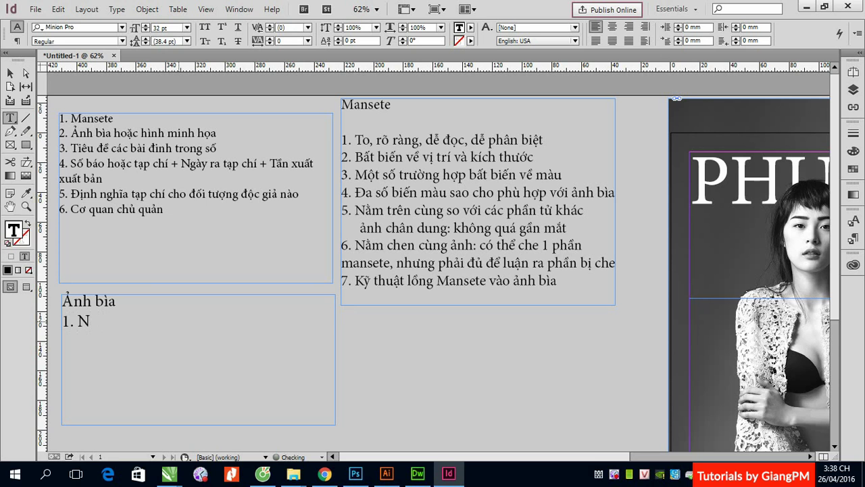